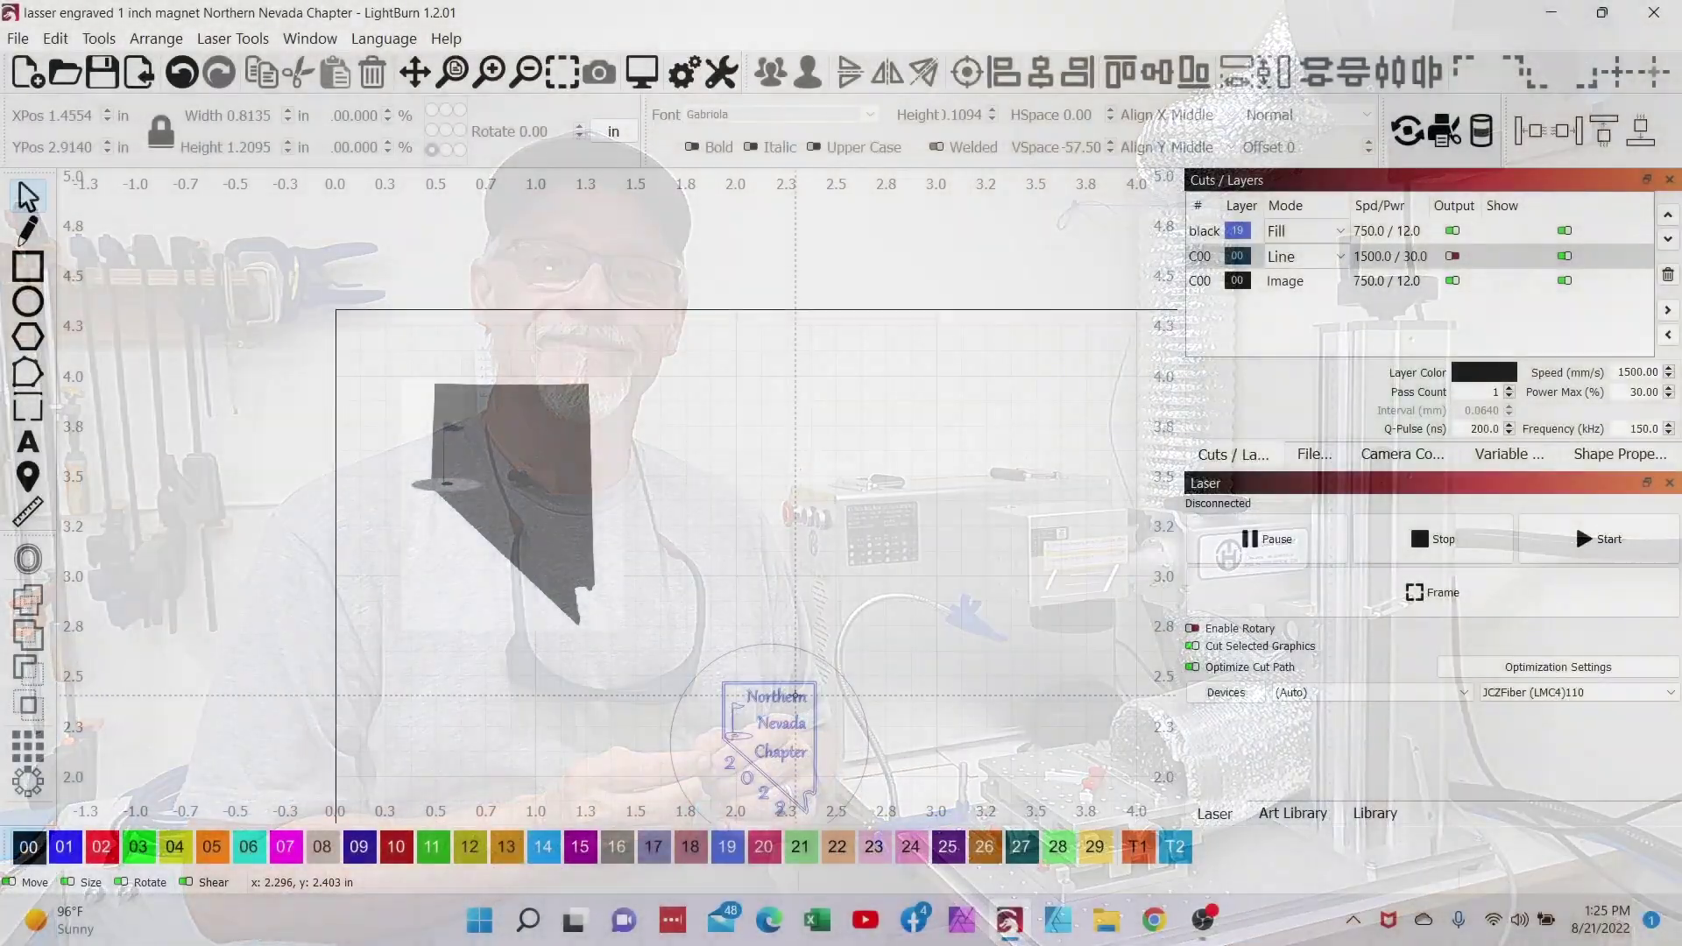
scroll(801, 695, down, 2)
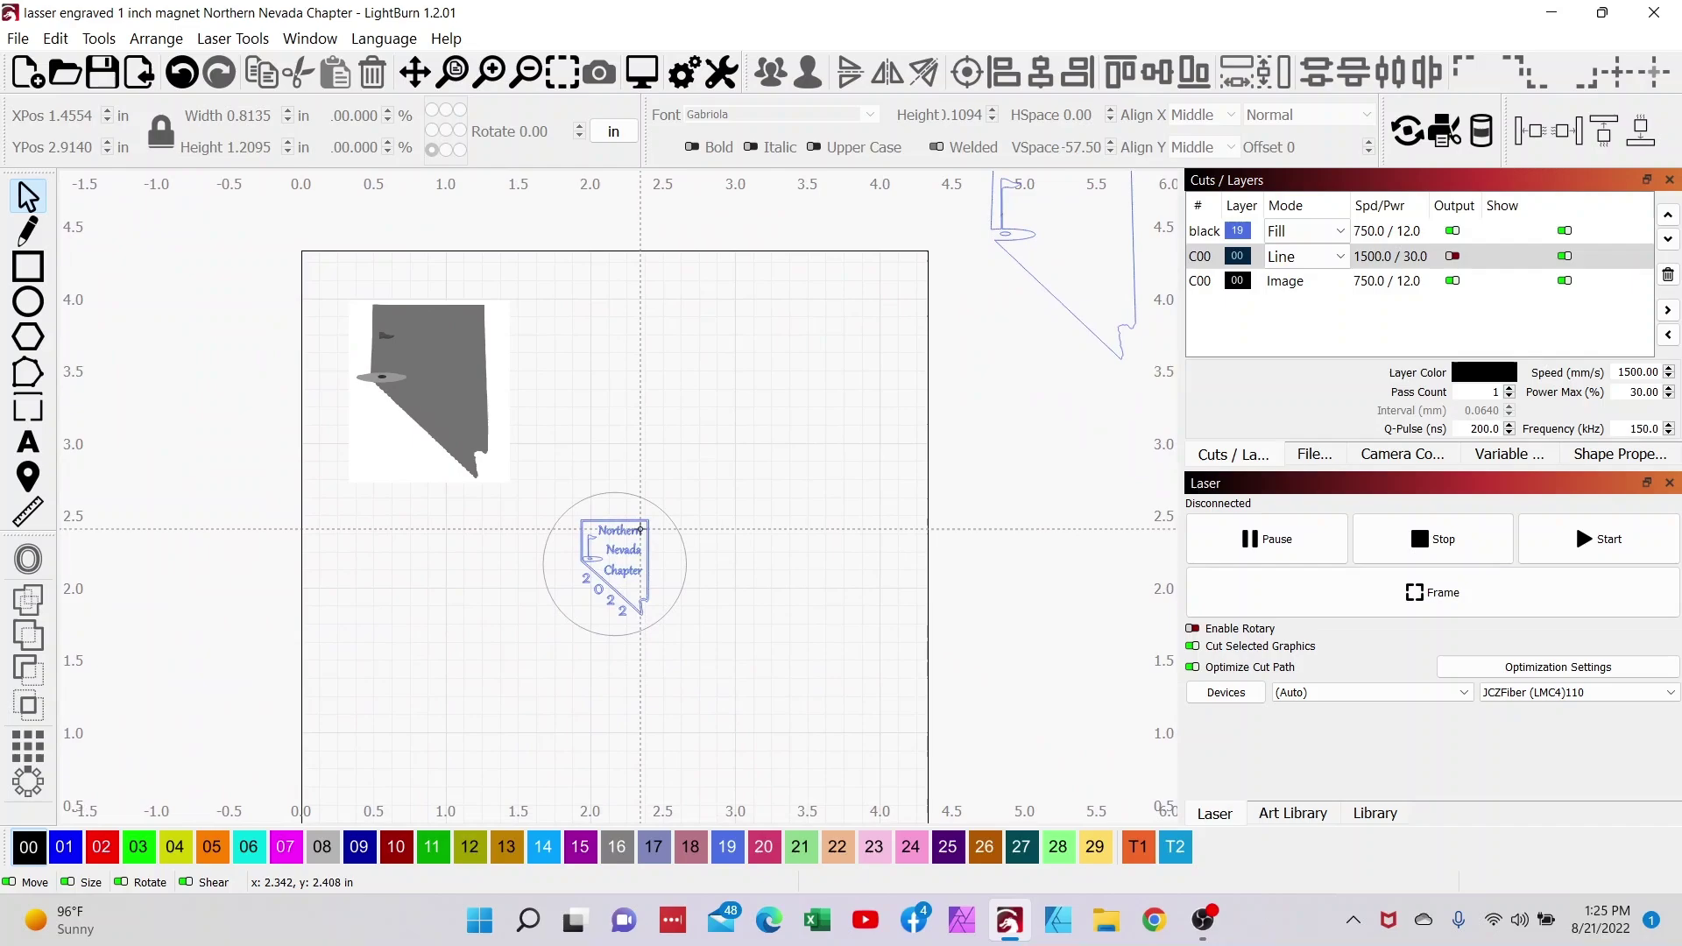
drag(646, 599, 625, 524)
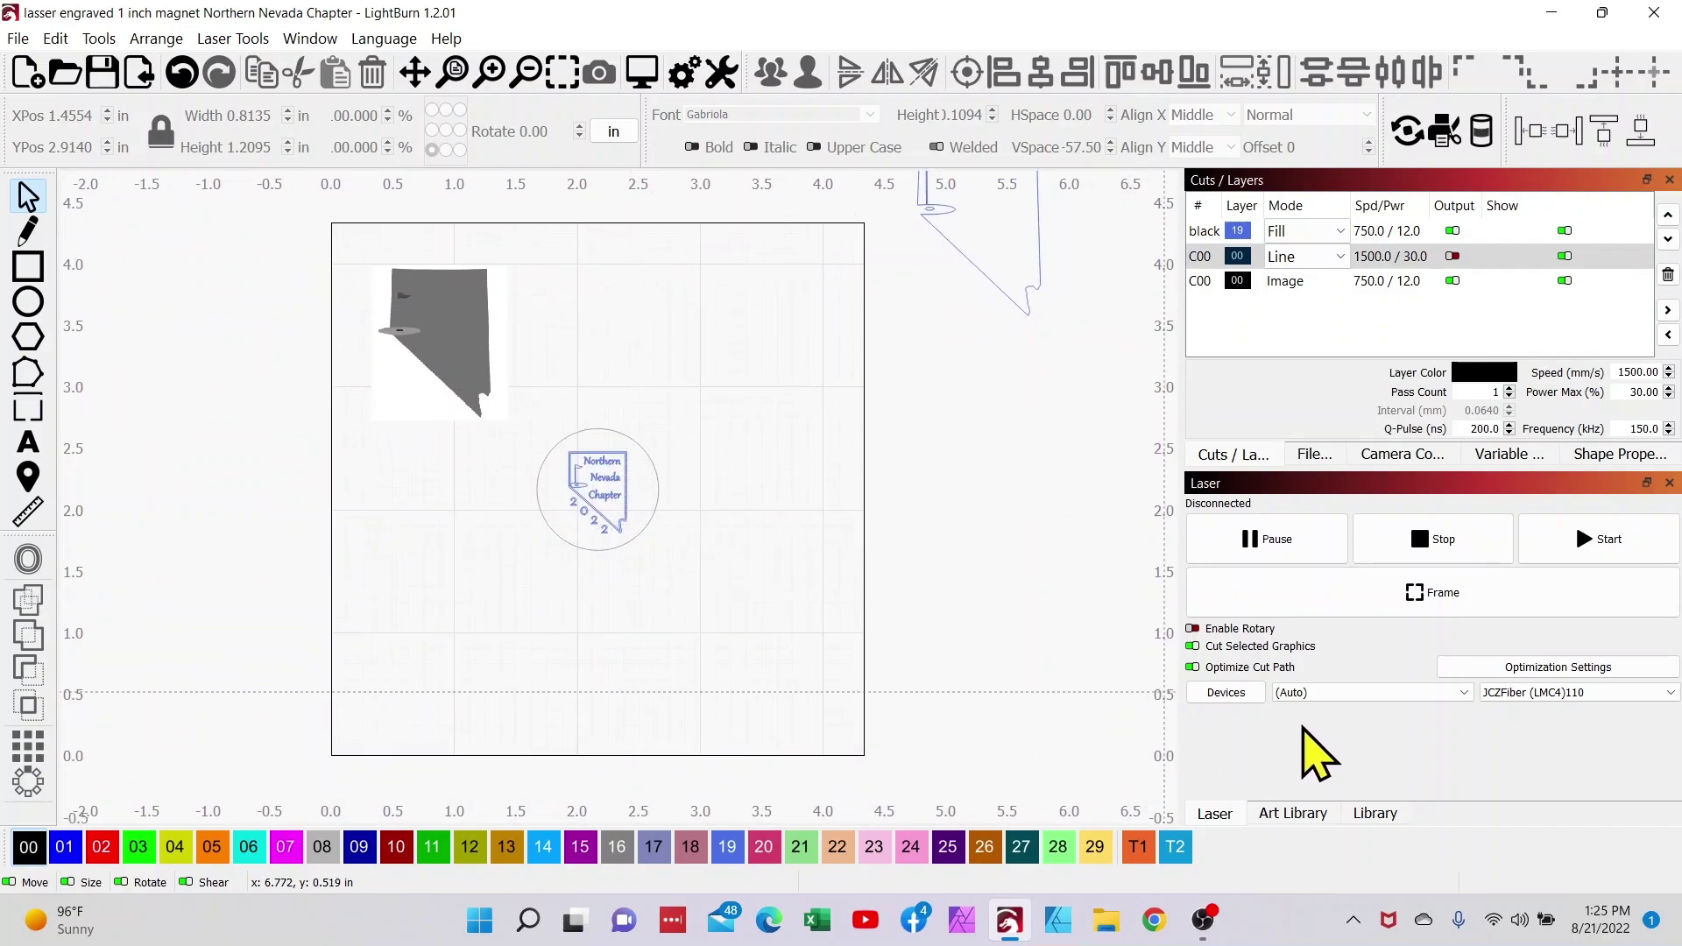
click(1536, 699)
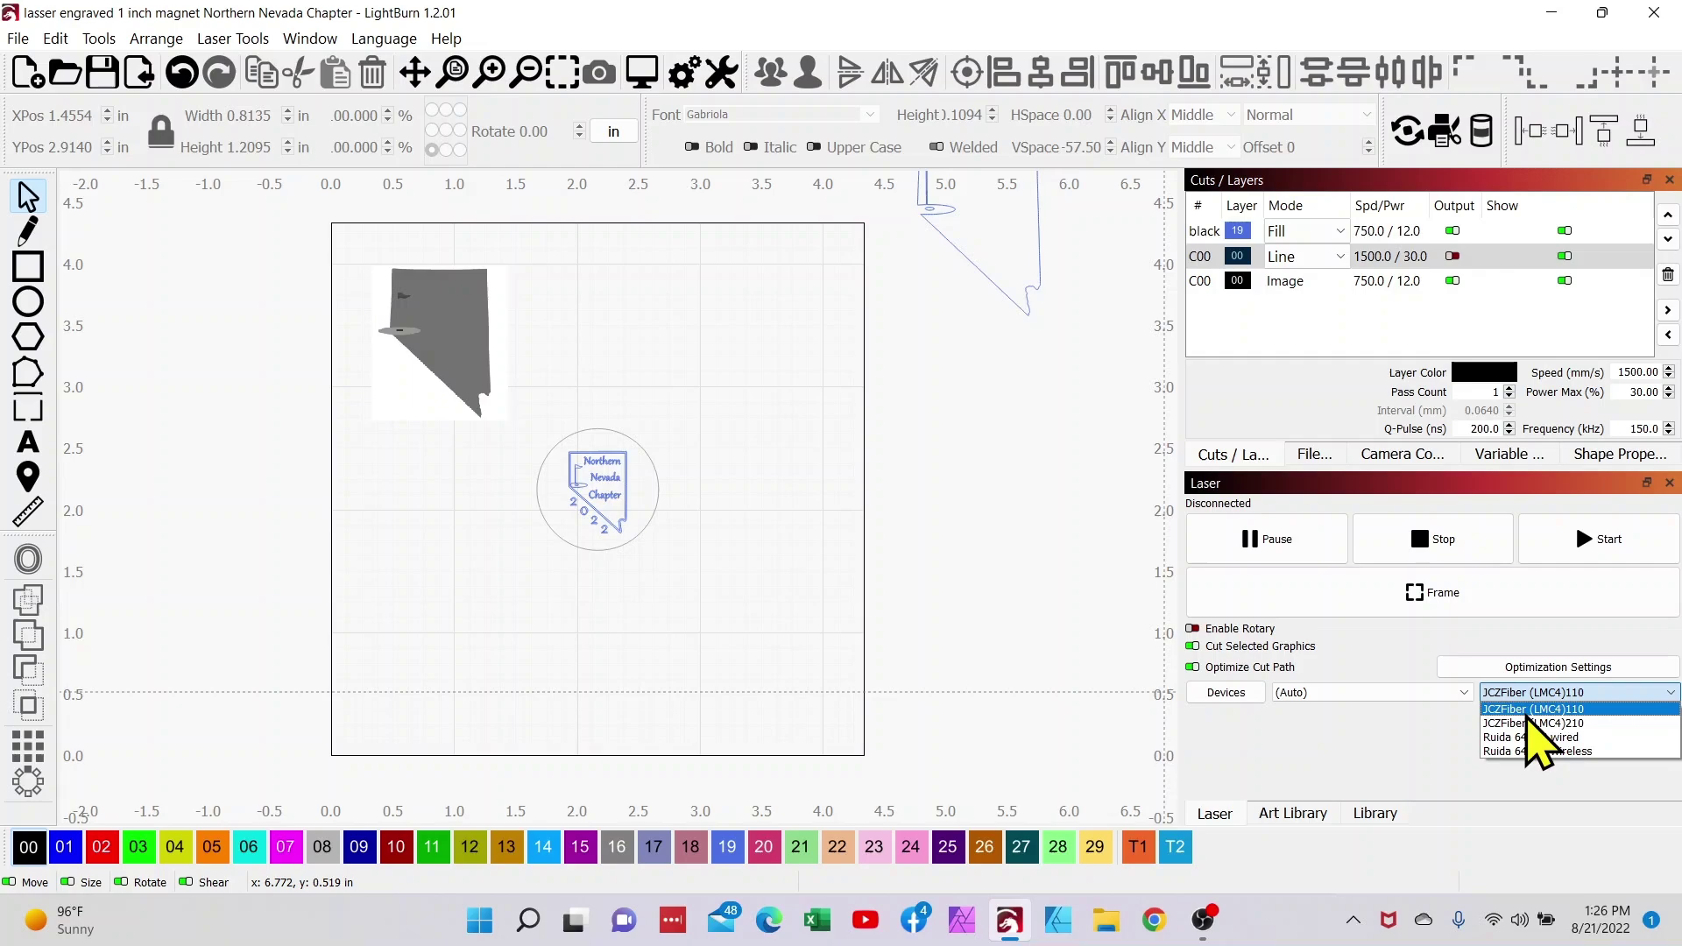
click(1531, 712)
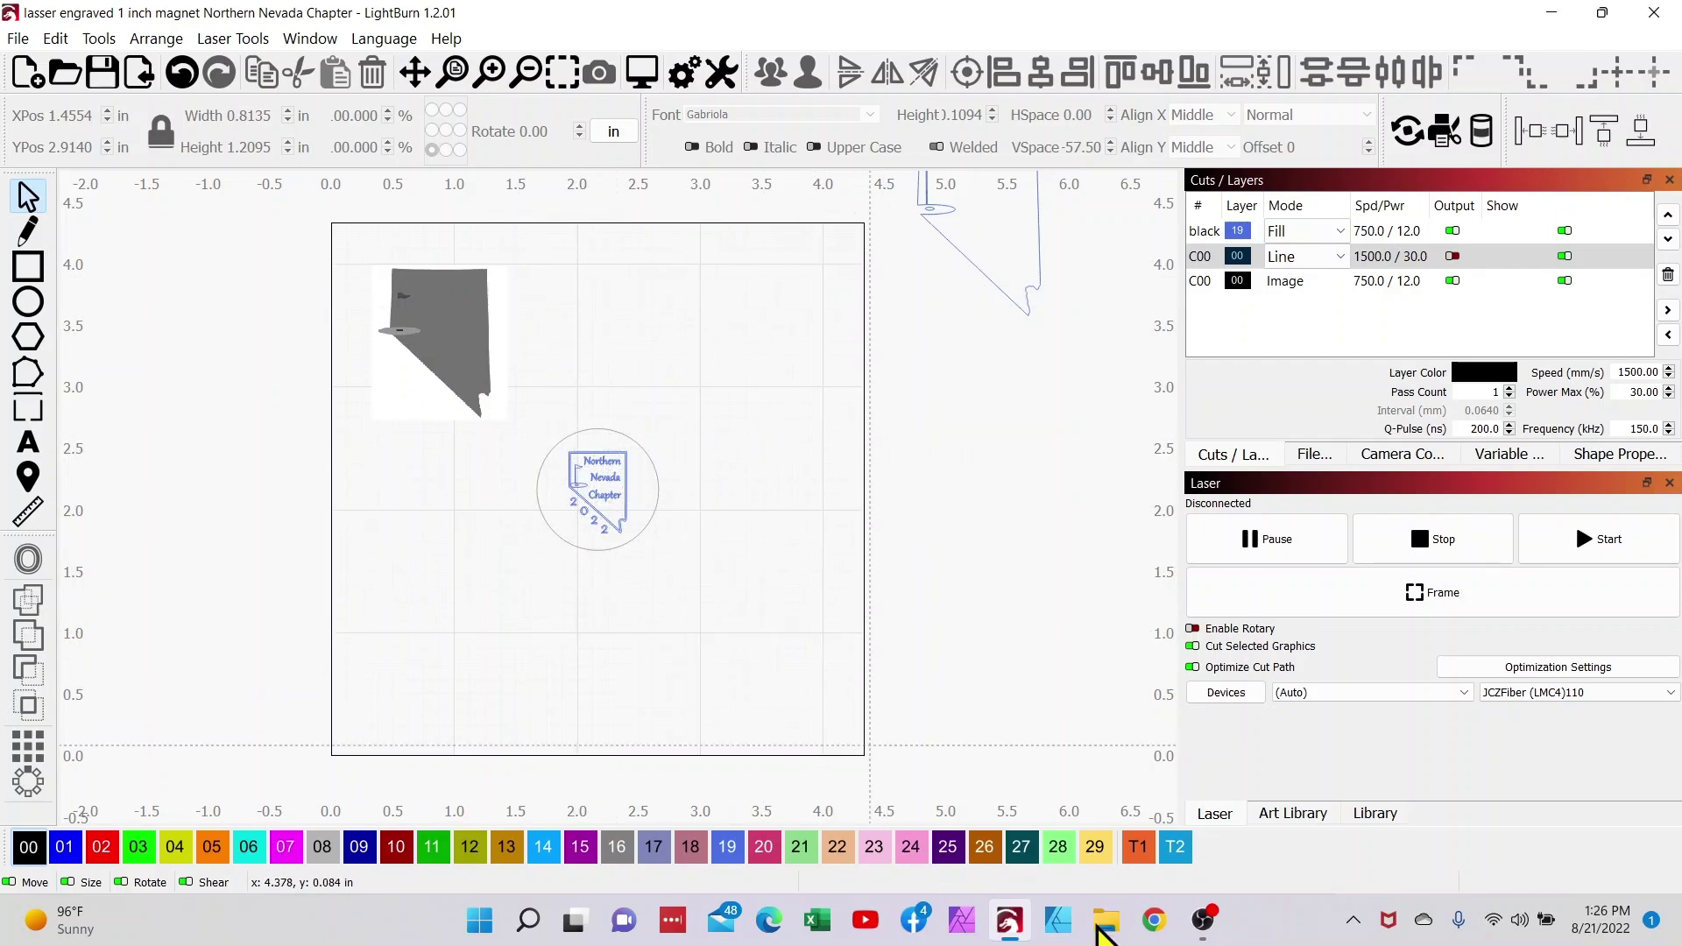
Place the 1" Magnet outline from the Art Library and centre it on the page with P
click(1295, 815)
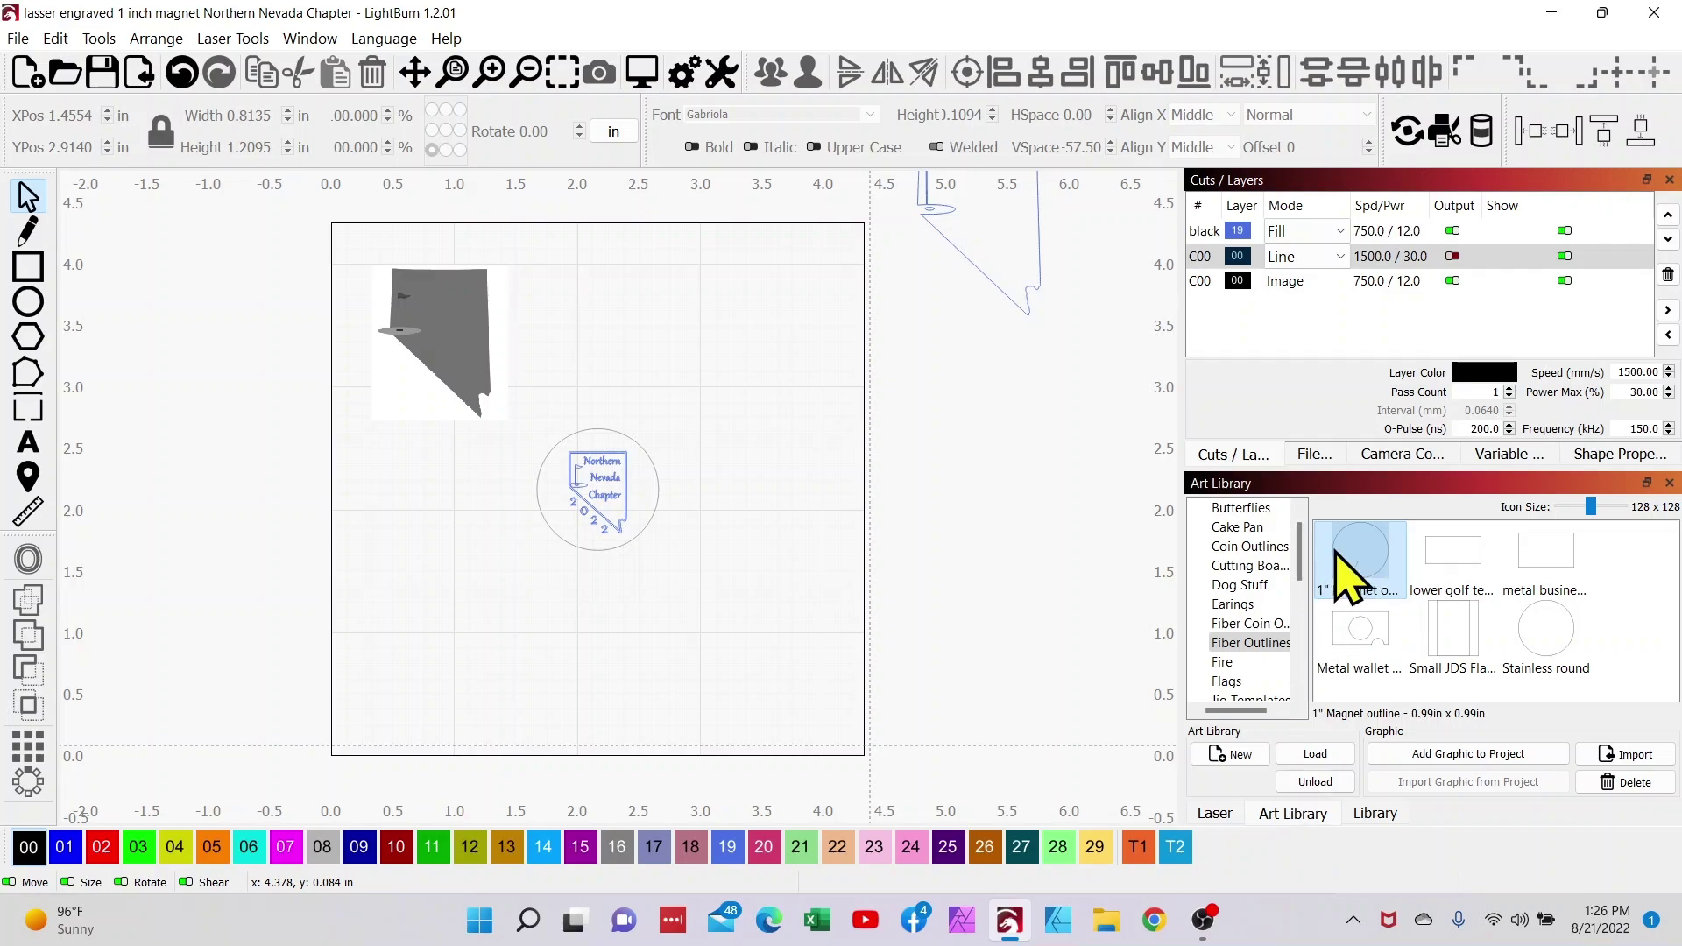
drag(720, 637, 720, 638)
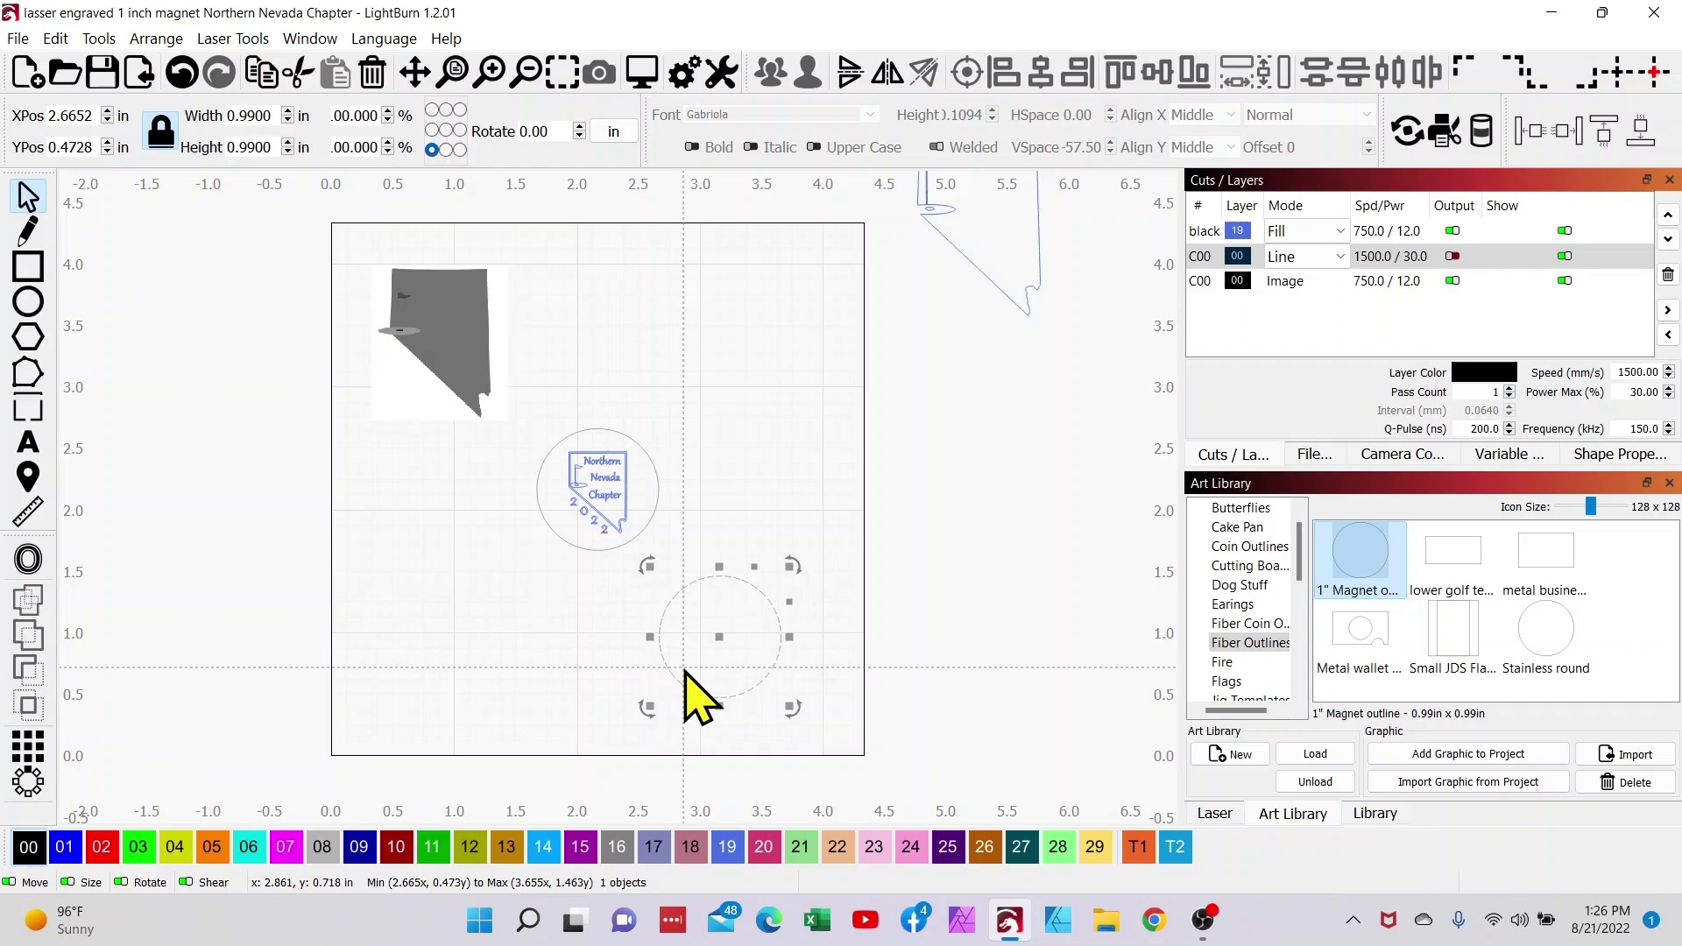
click(664, 733)
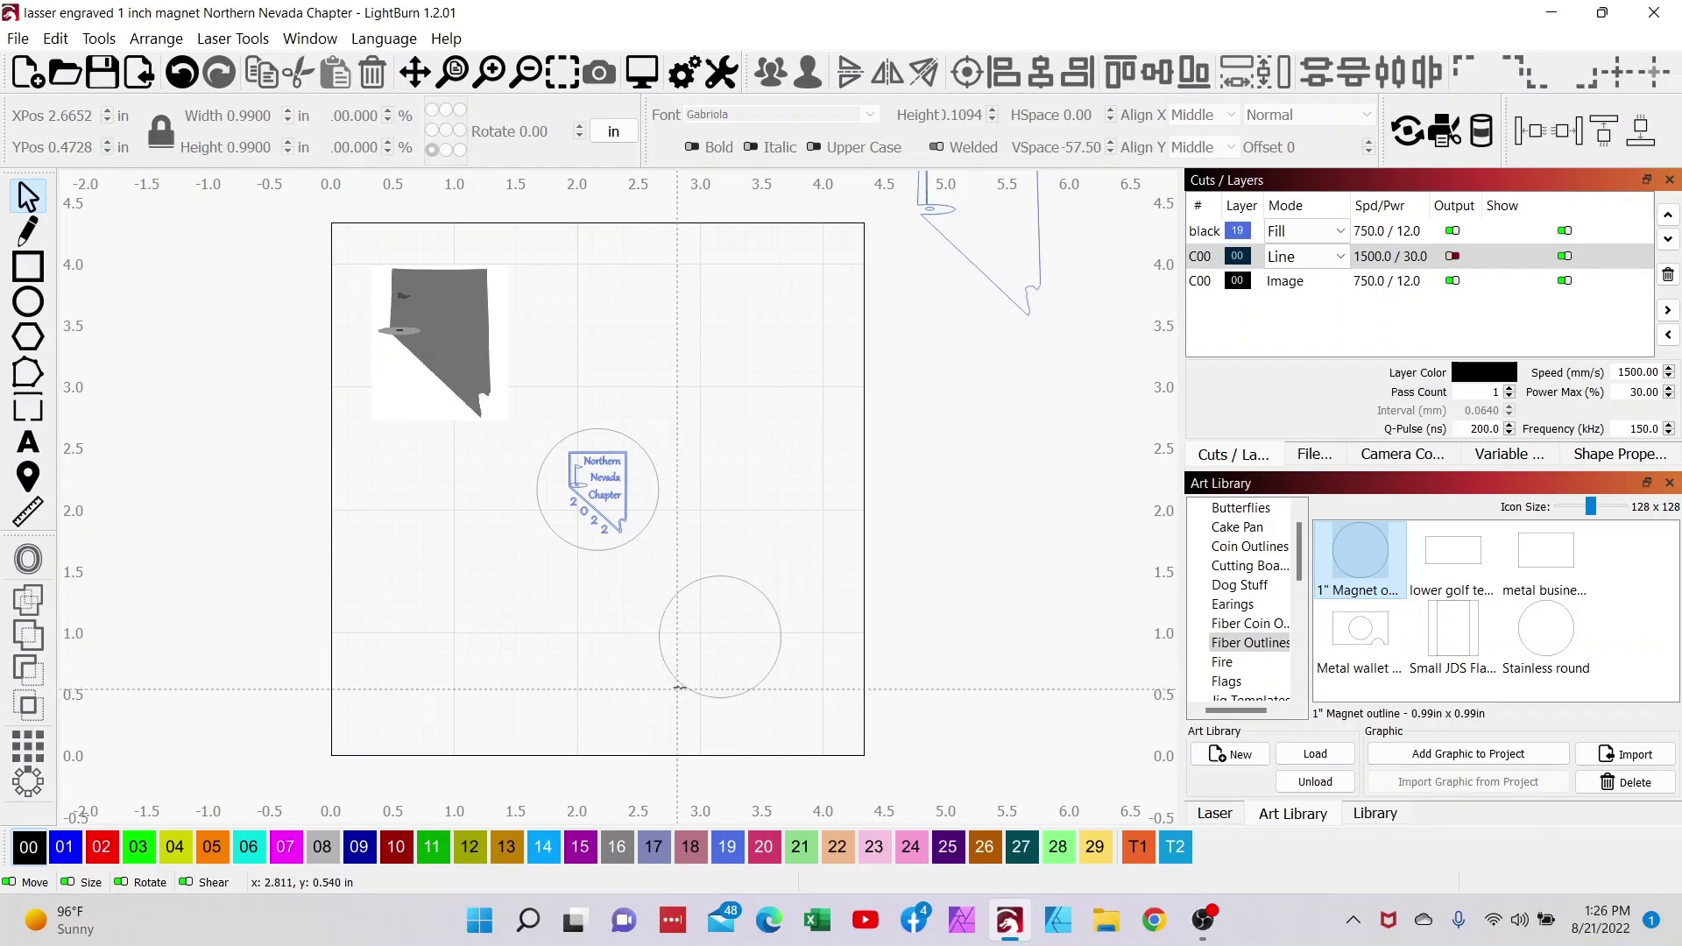
click(681, 687)
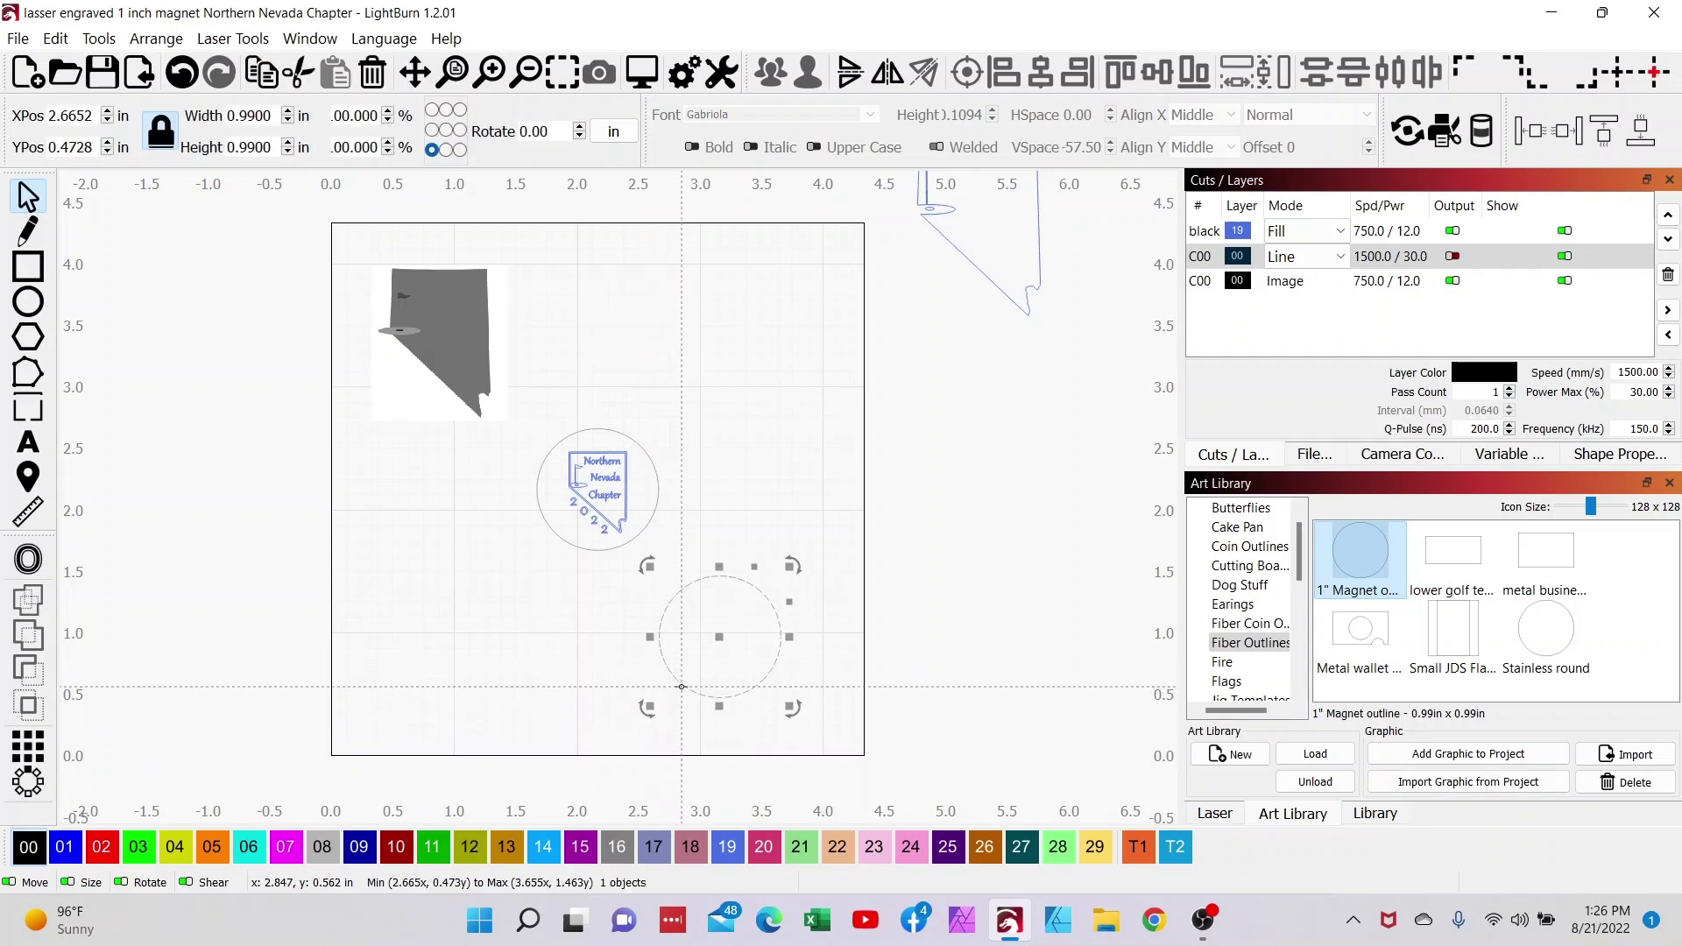
key(p)
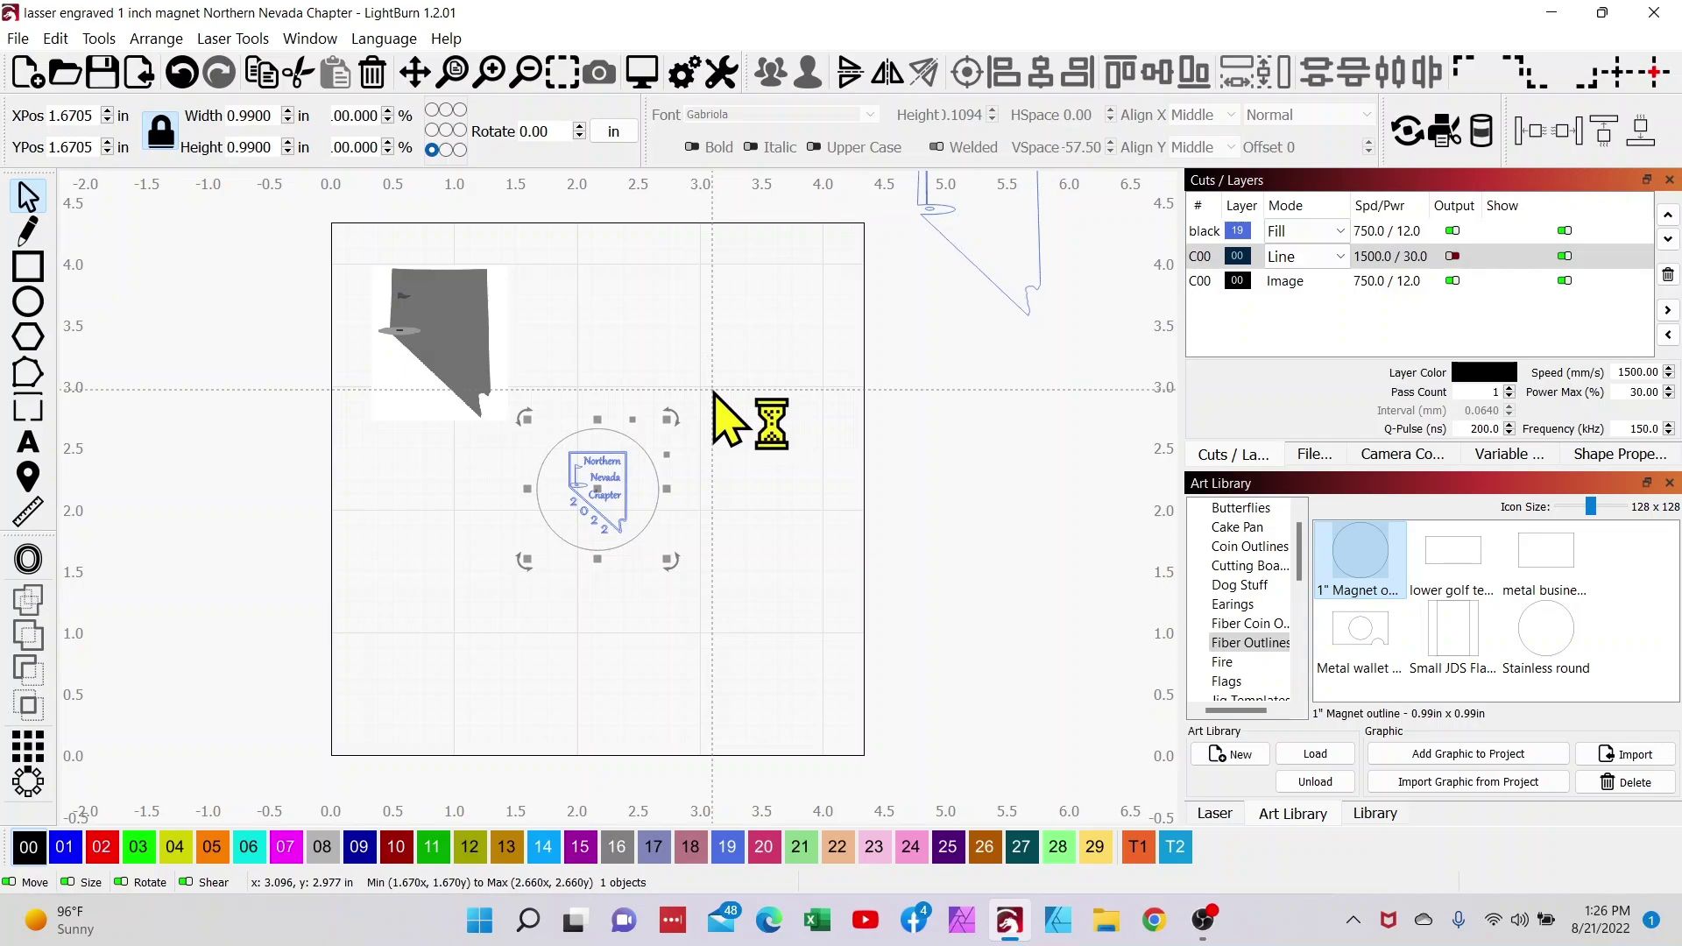
click(687, 514)
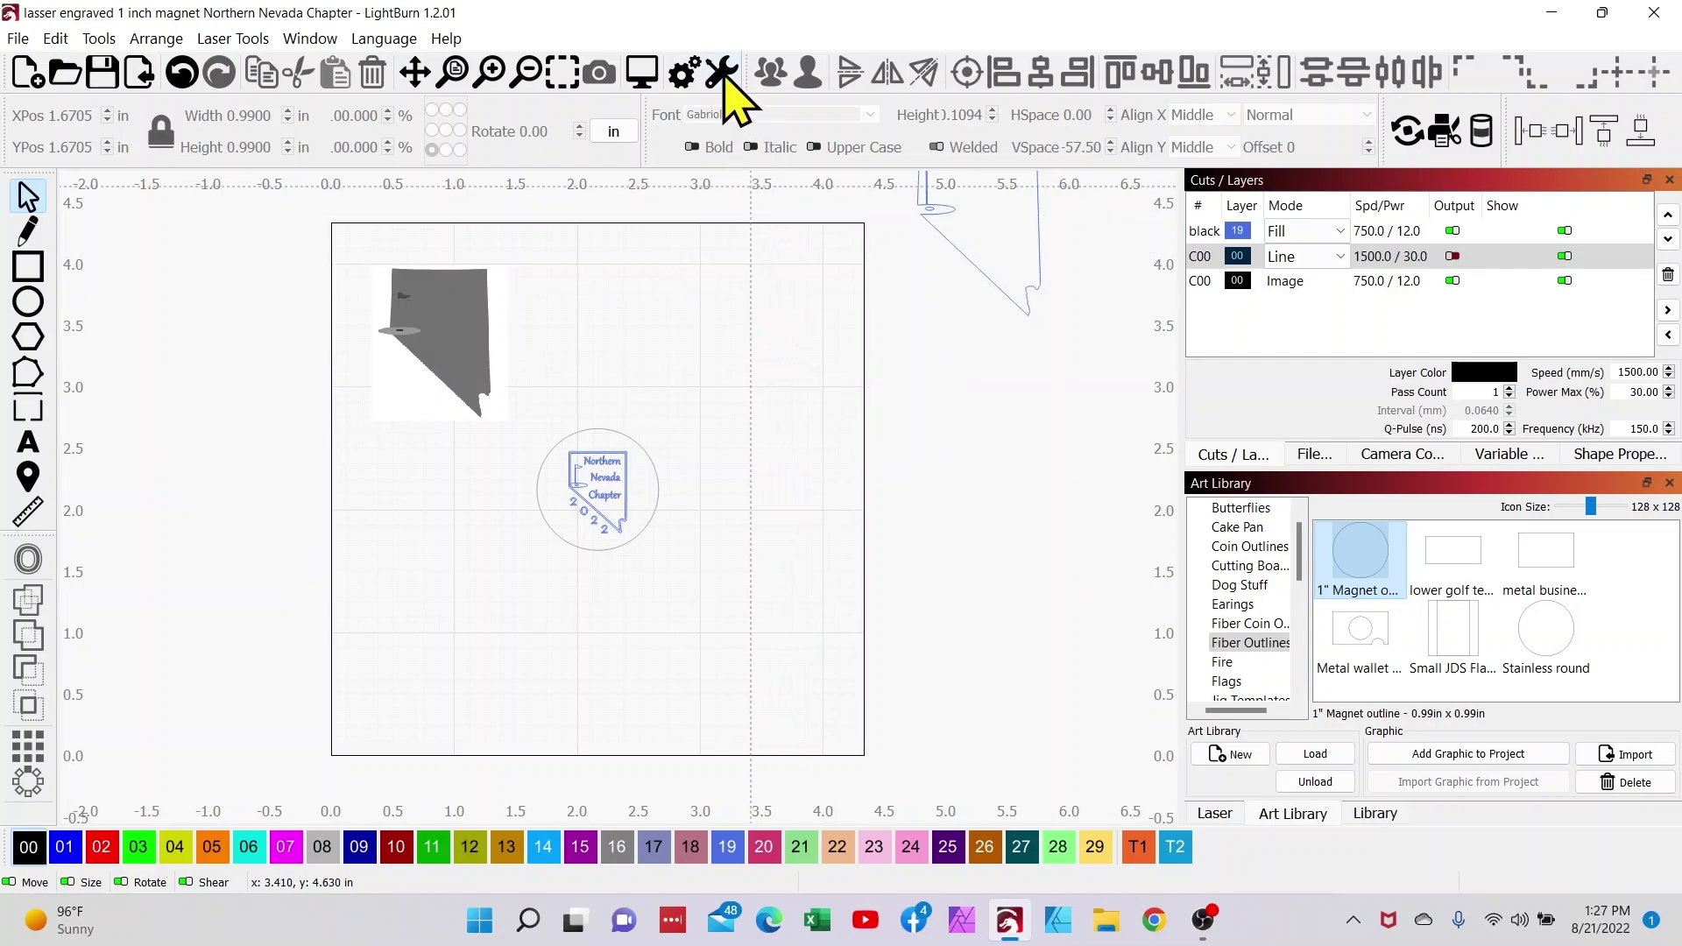
click(684, 72)
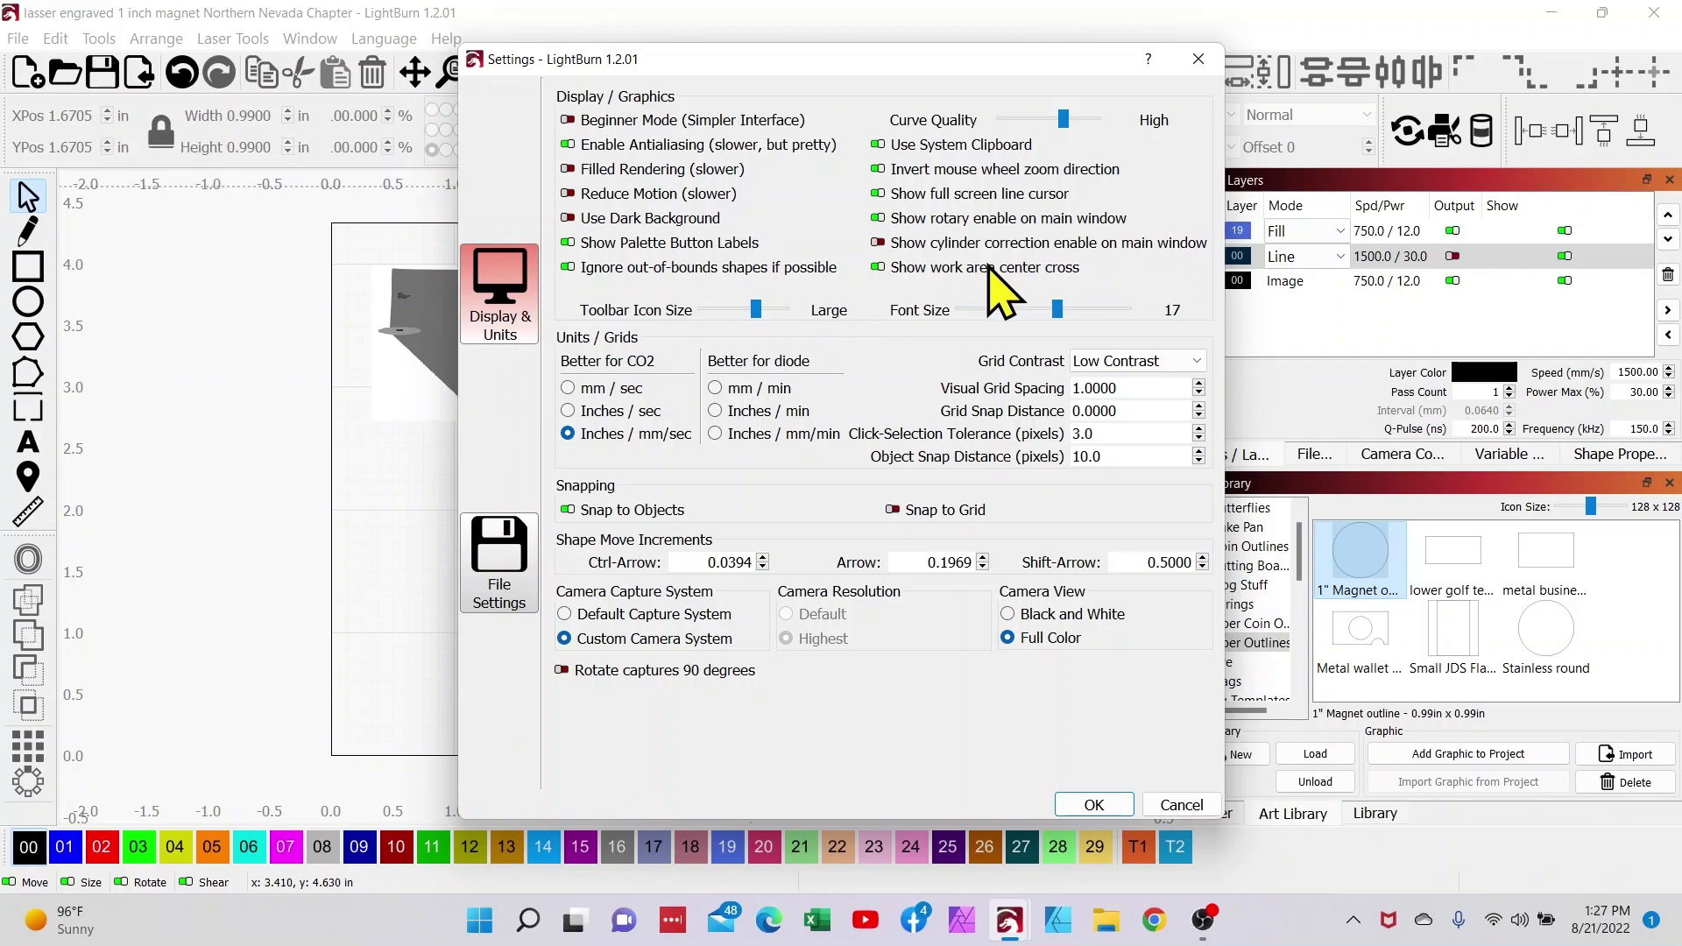
click(1094, 804)
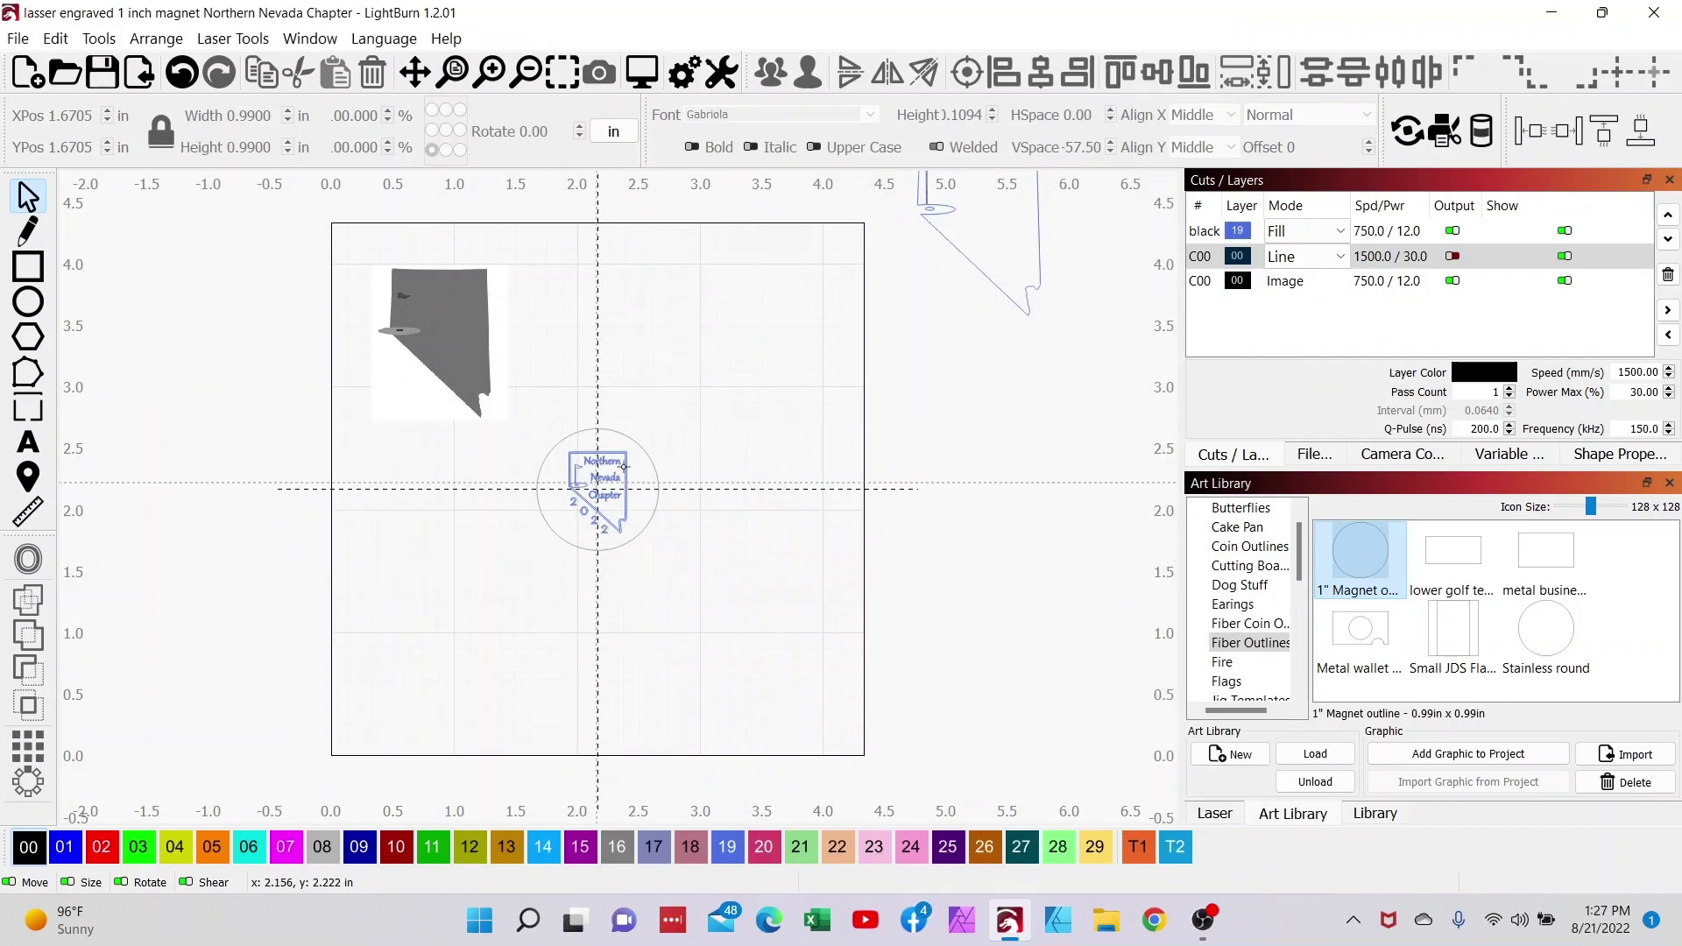
click(721, 74)
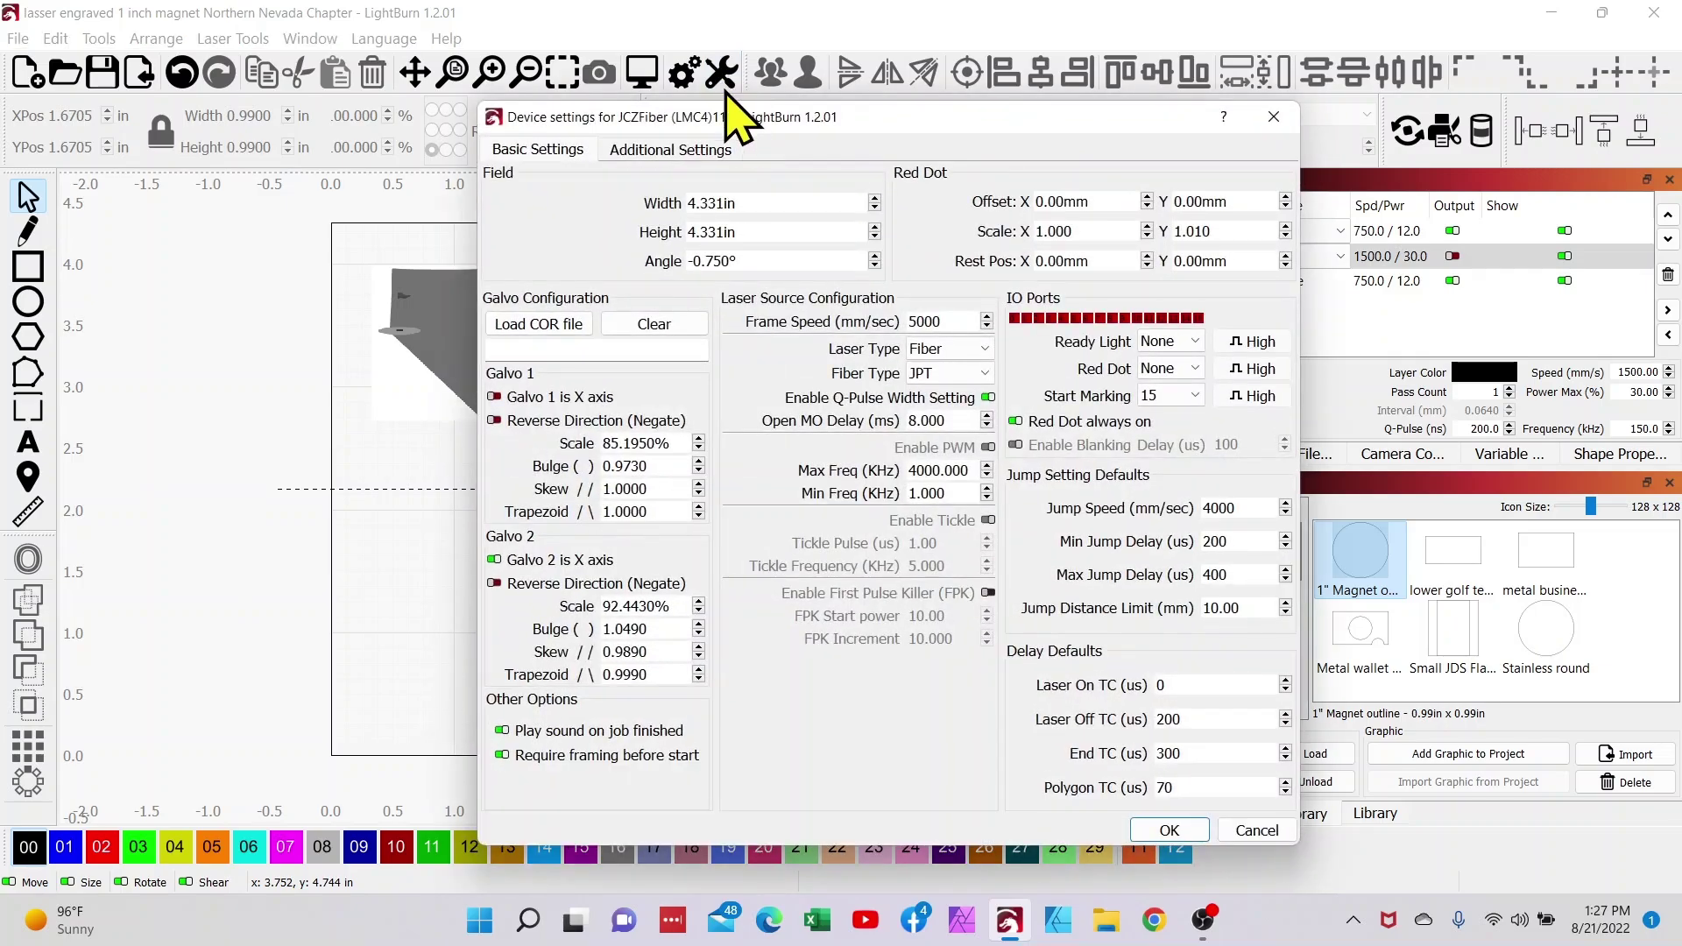
click(1256, 830)
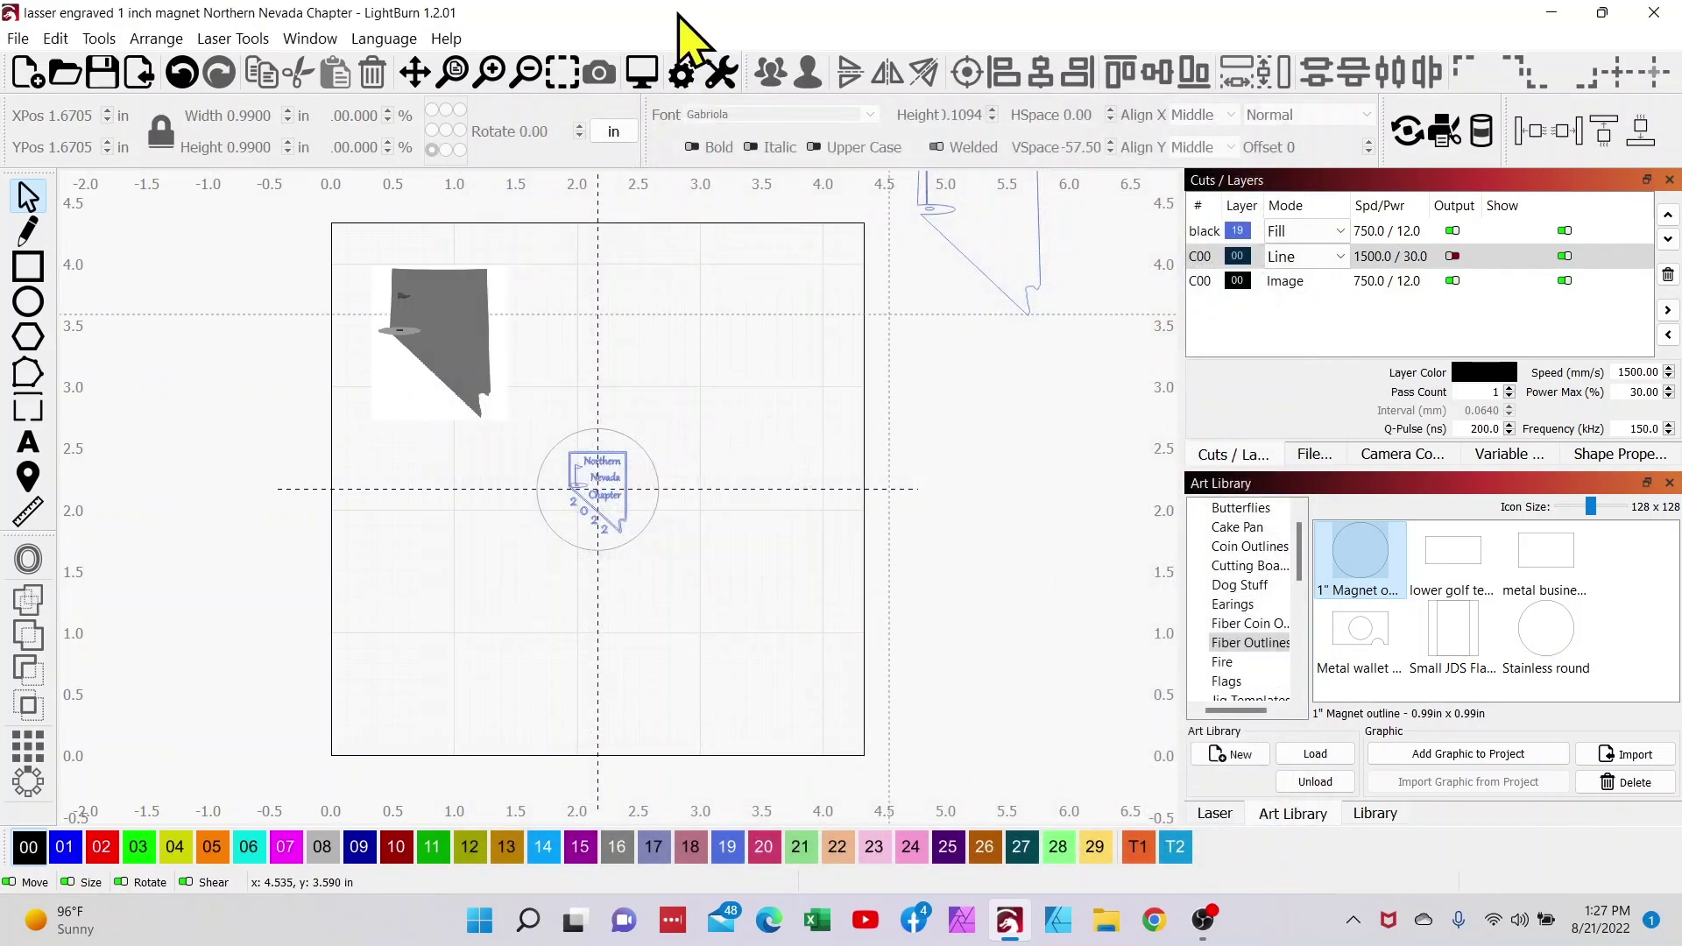
click(684, 77)
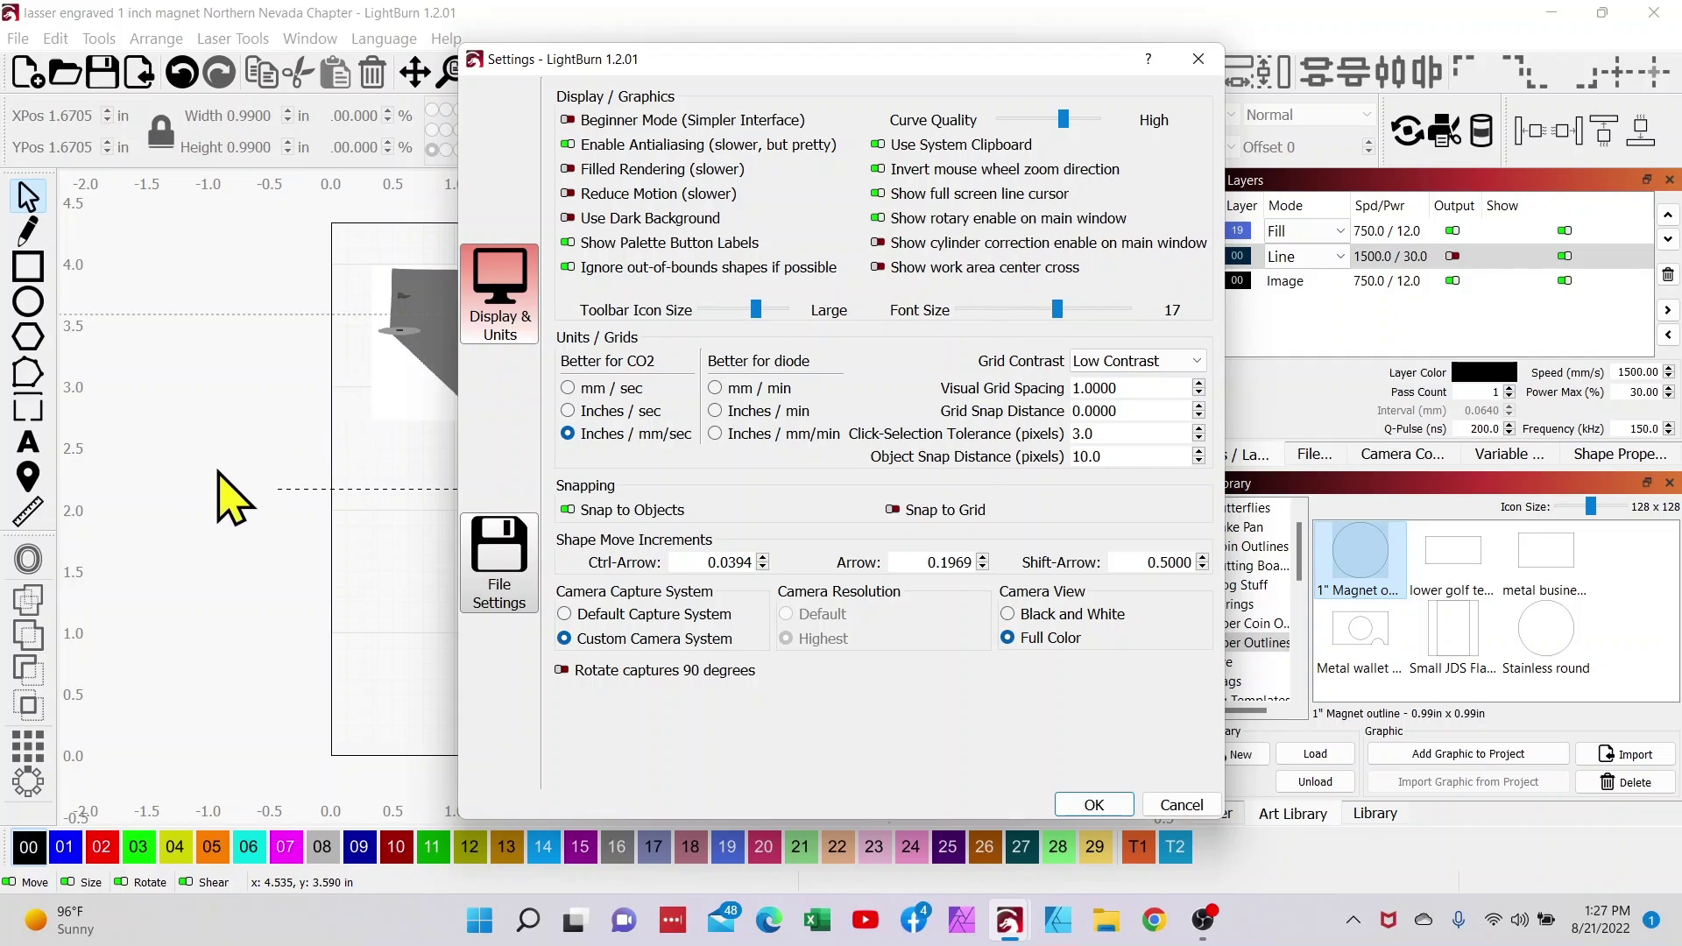
click(1086, 804)
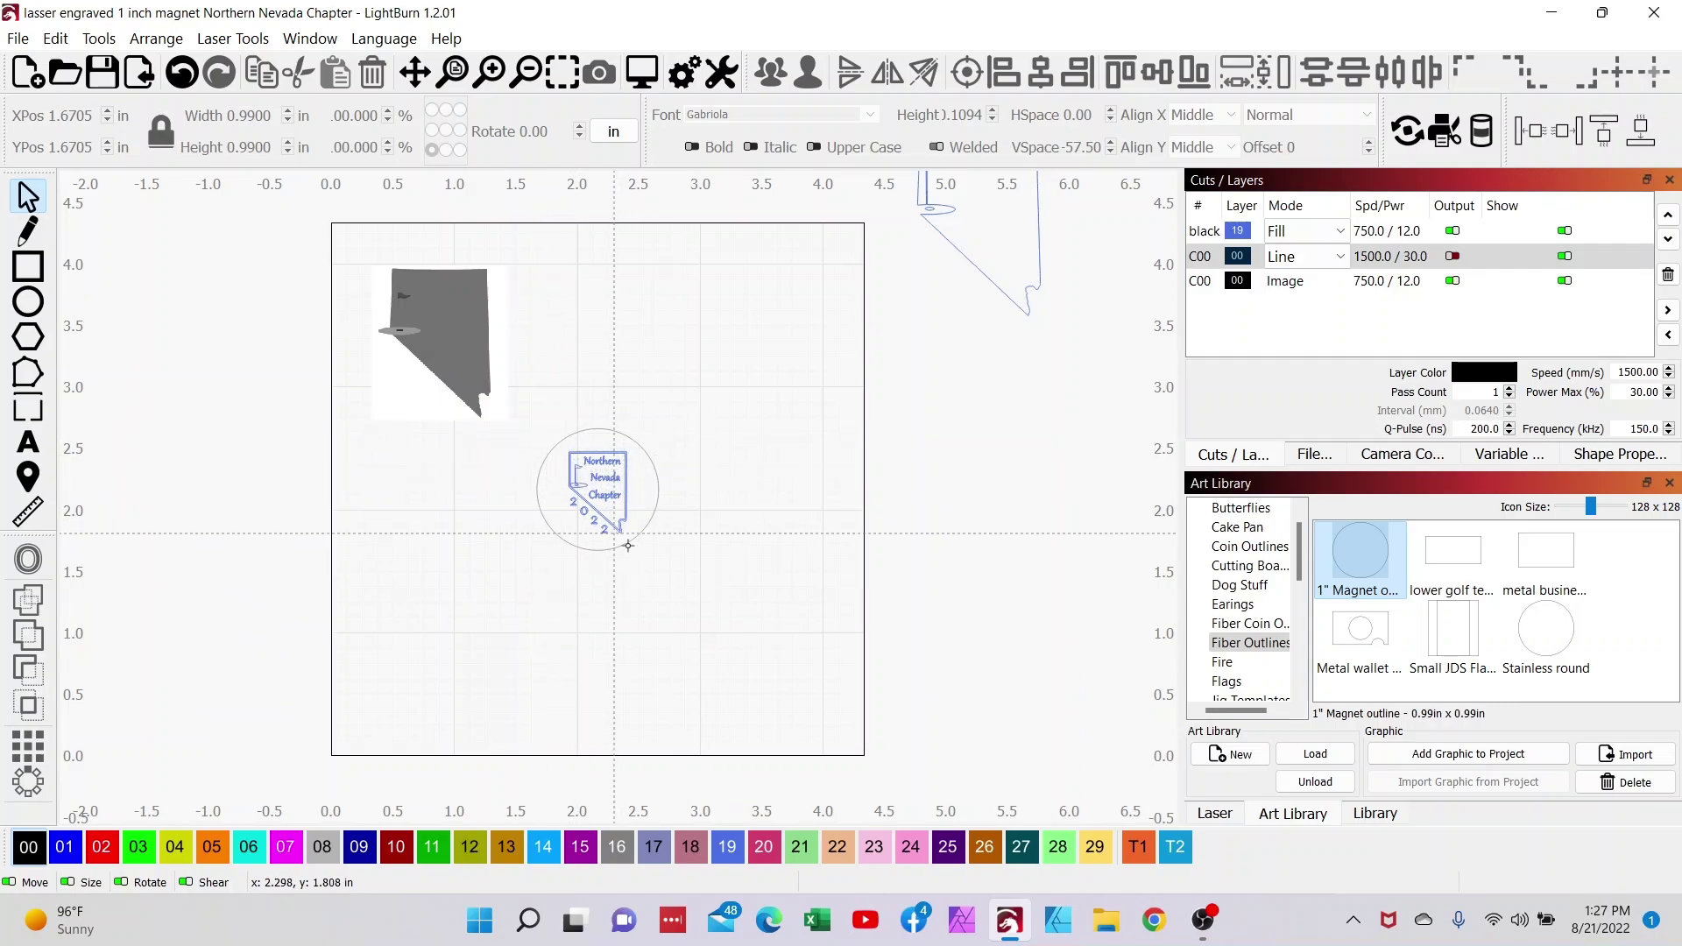
Turn on Output for the C00 Line layer, then zoom in and select the Nevada golf-flag image
click(655, 511)
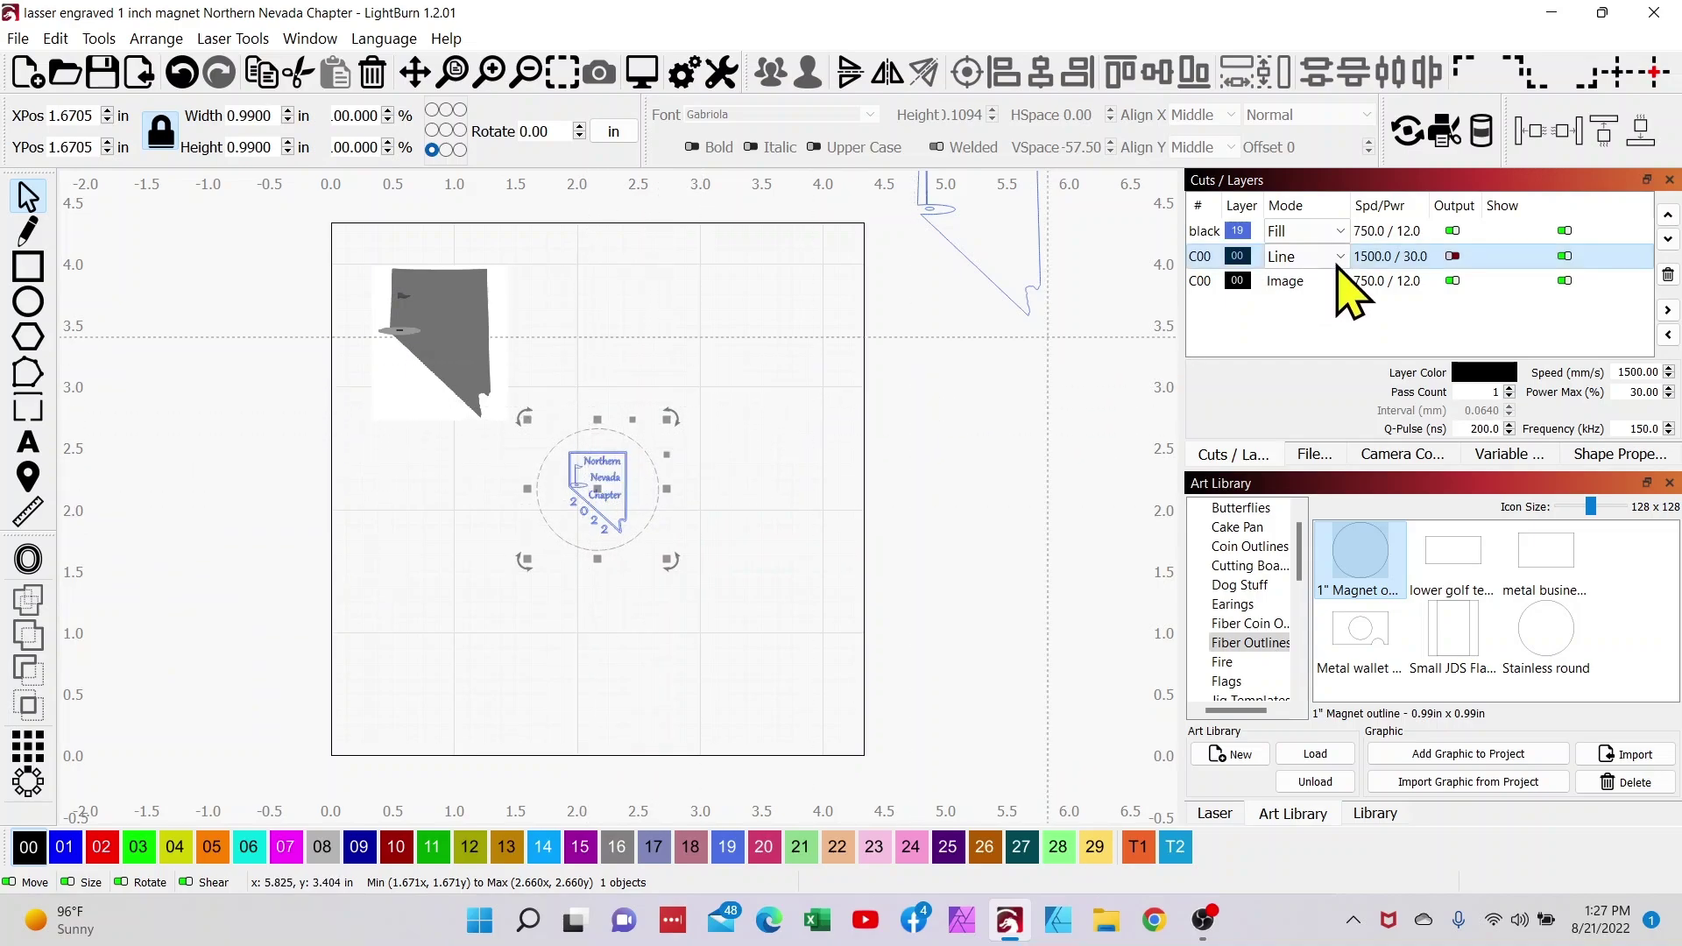
click(1452, 257)
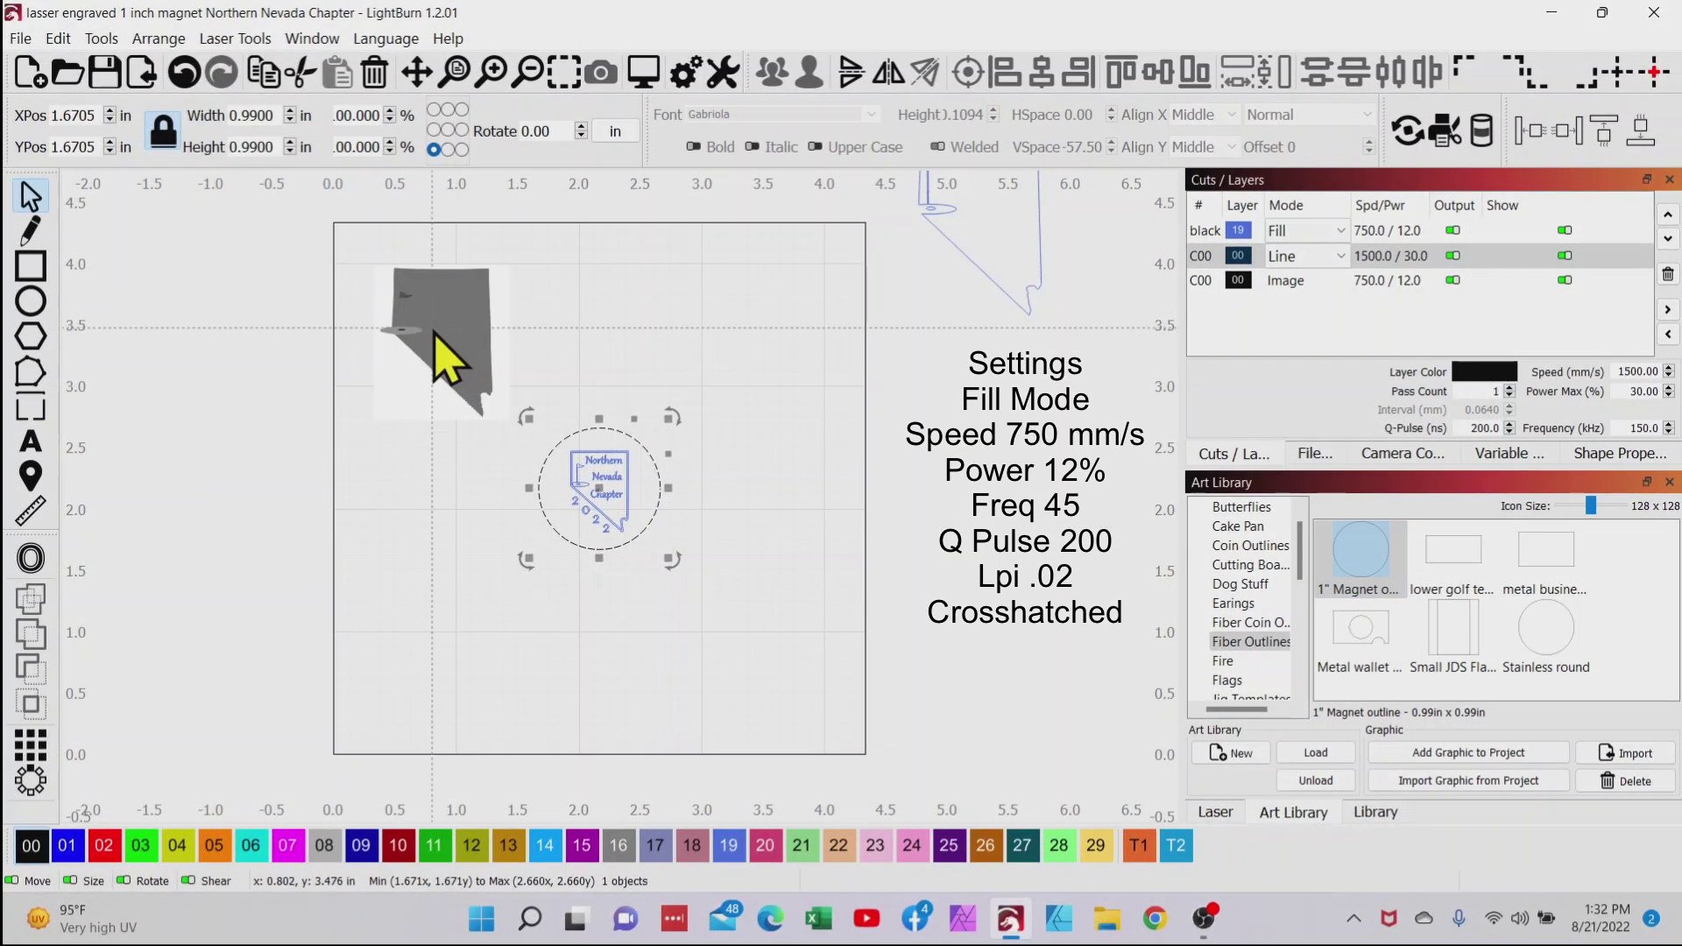
scroll(433, 357, up, 1)
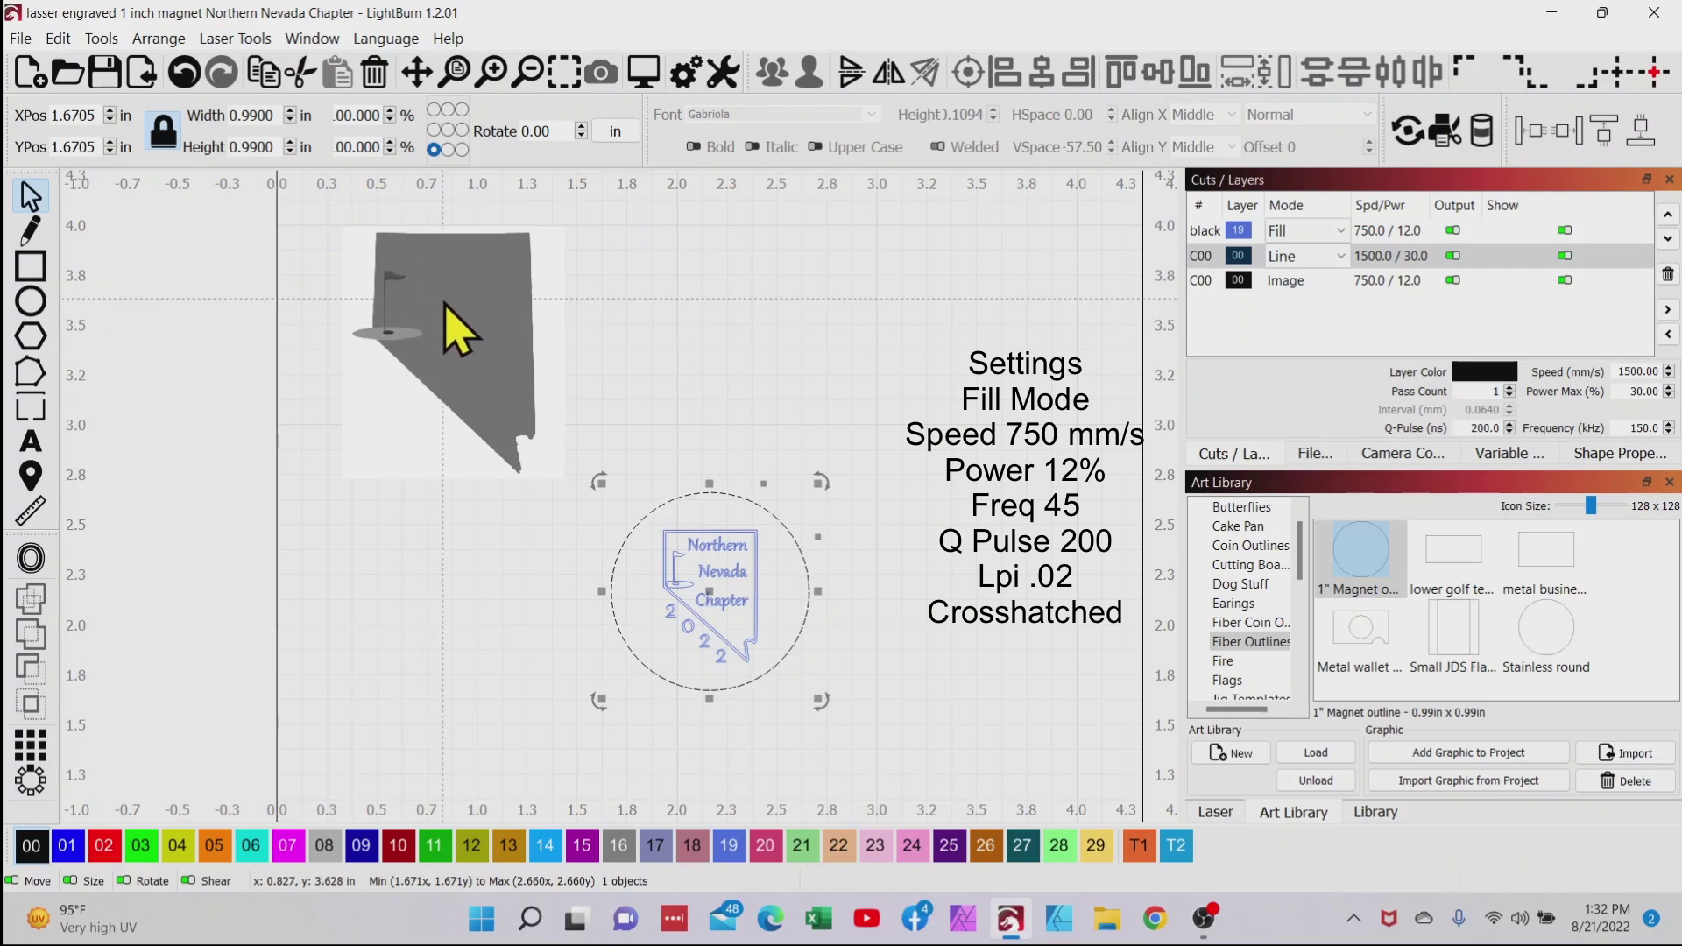
scroll(442, 306, up, 2)
scroll(443, 307, up, 1)
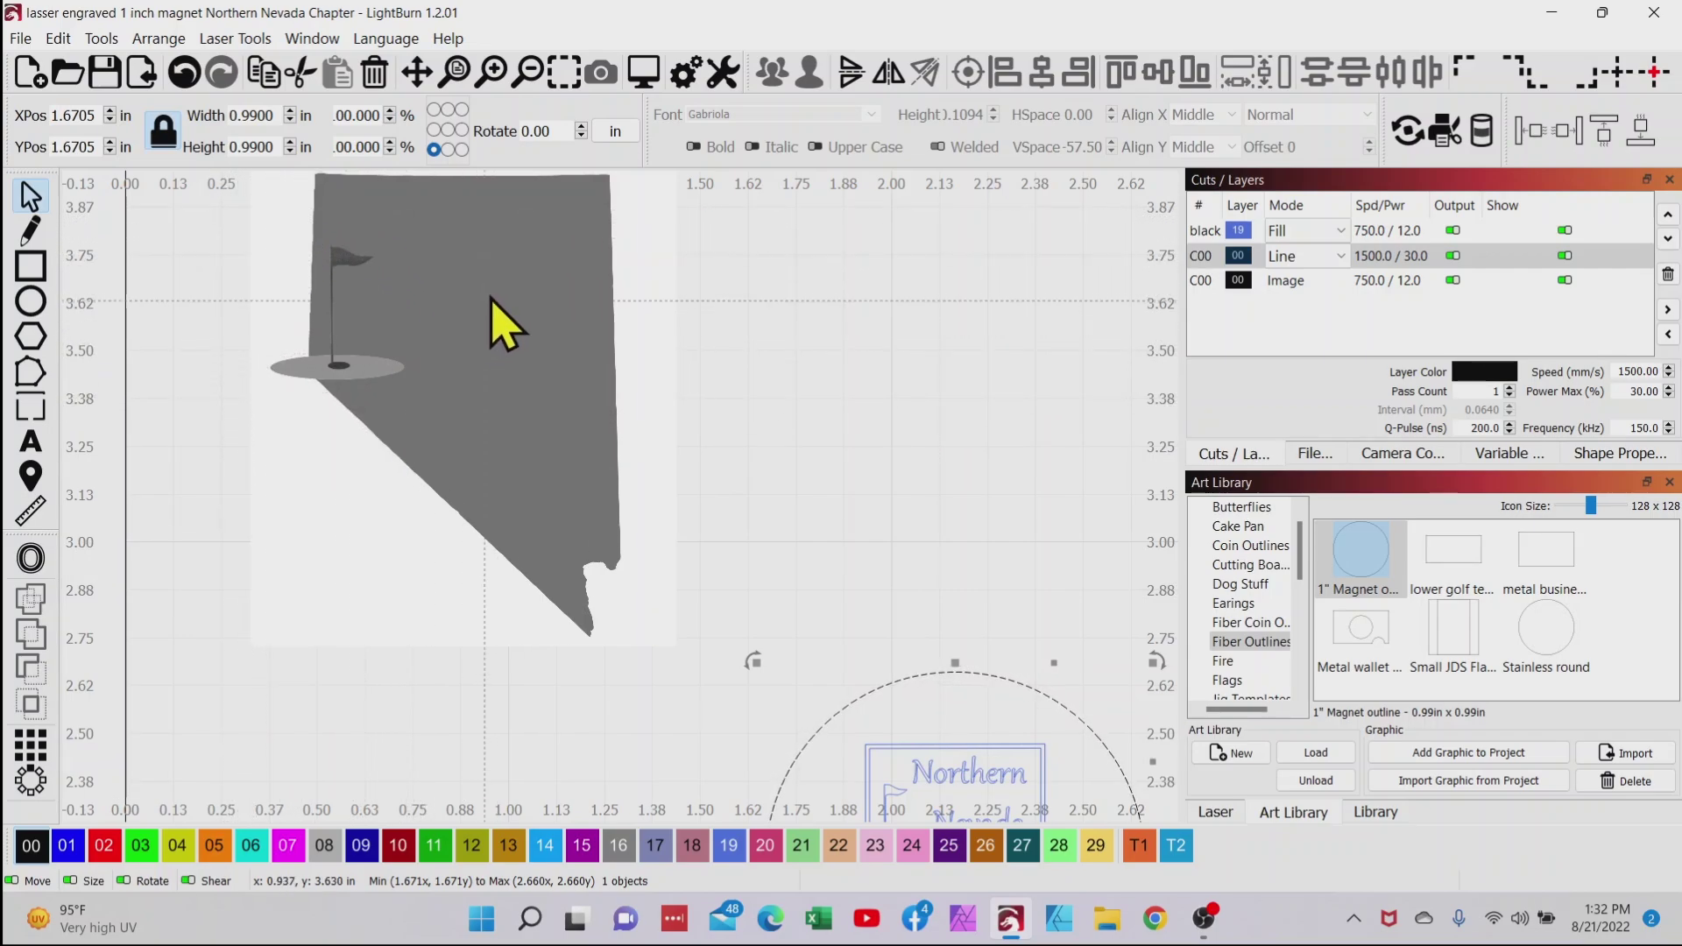
drag(468, 310, 462, 276)
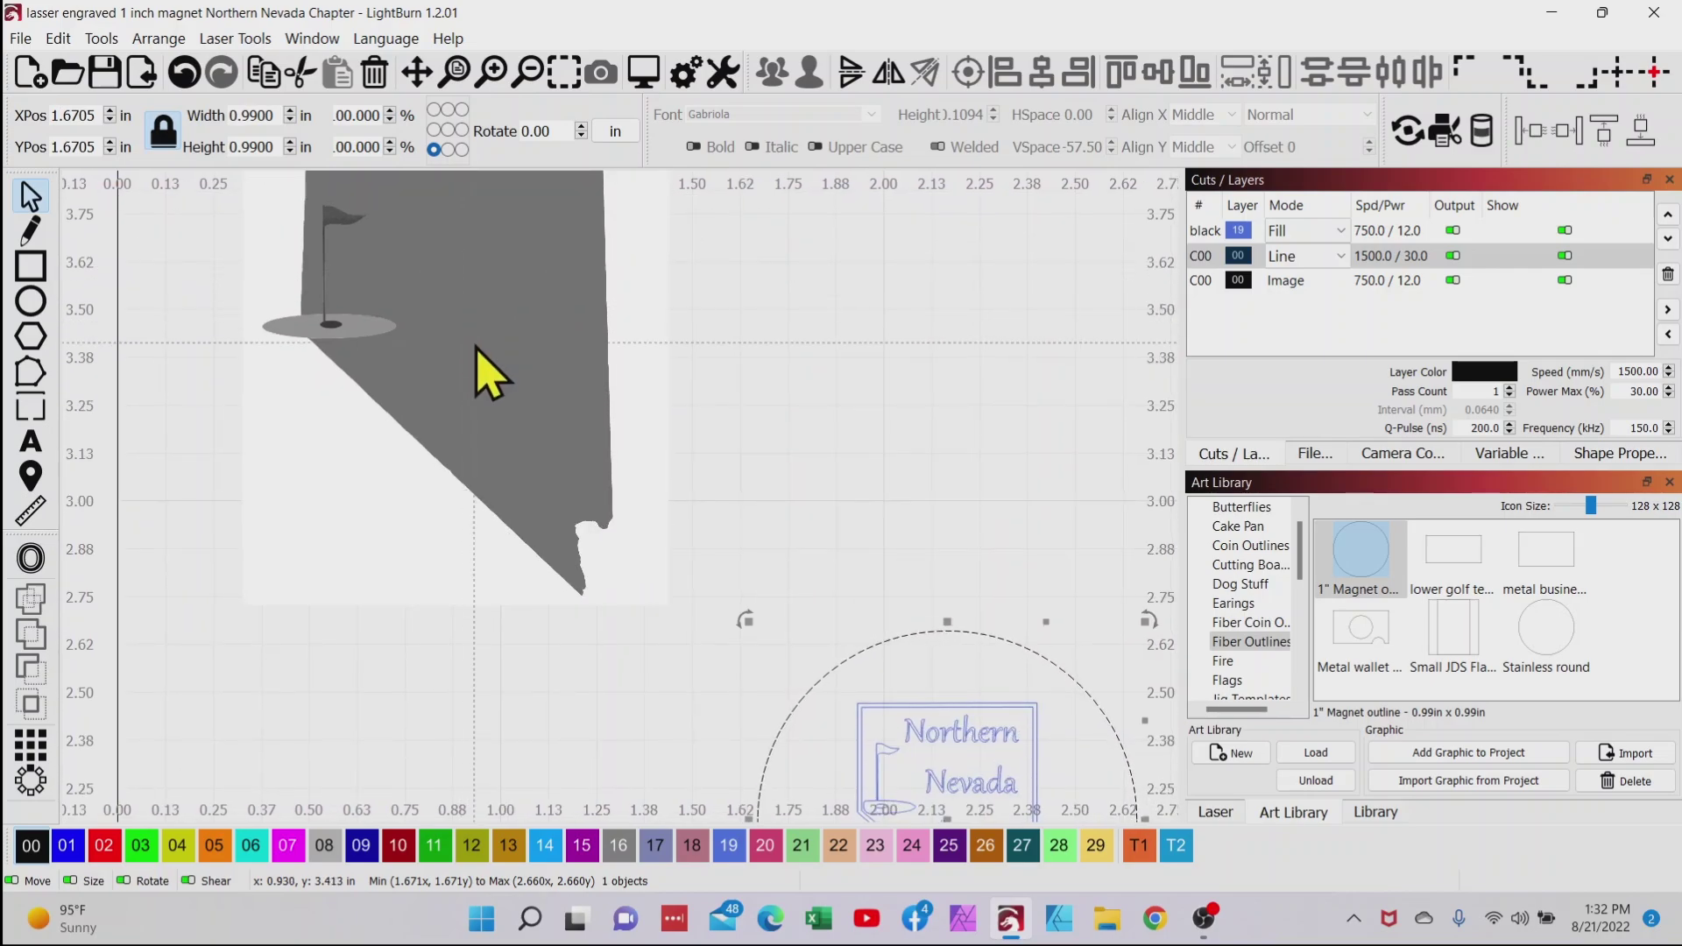
drag(476, 365, 471, 404)
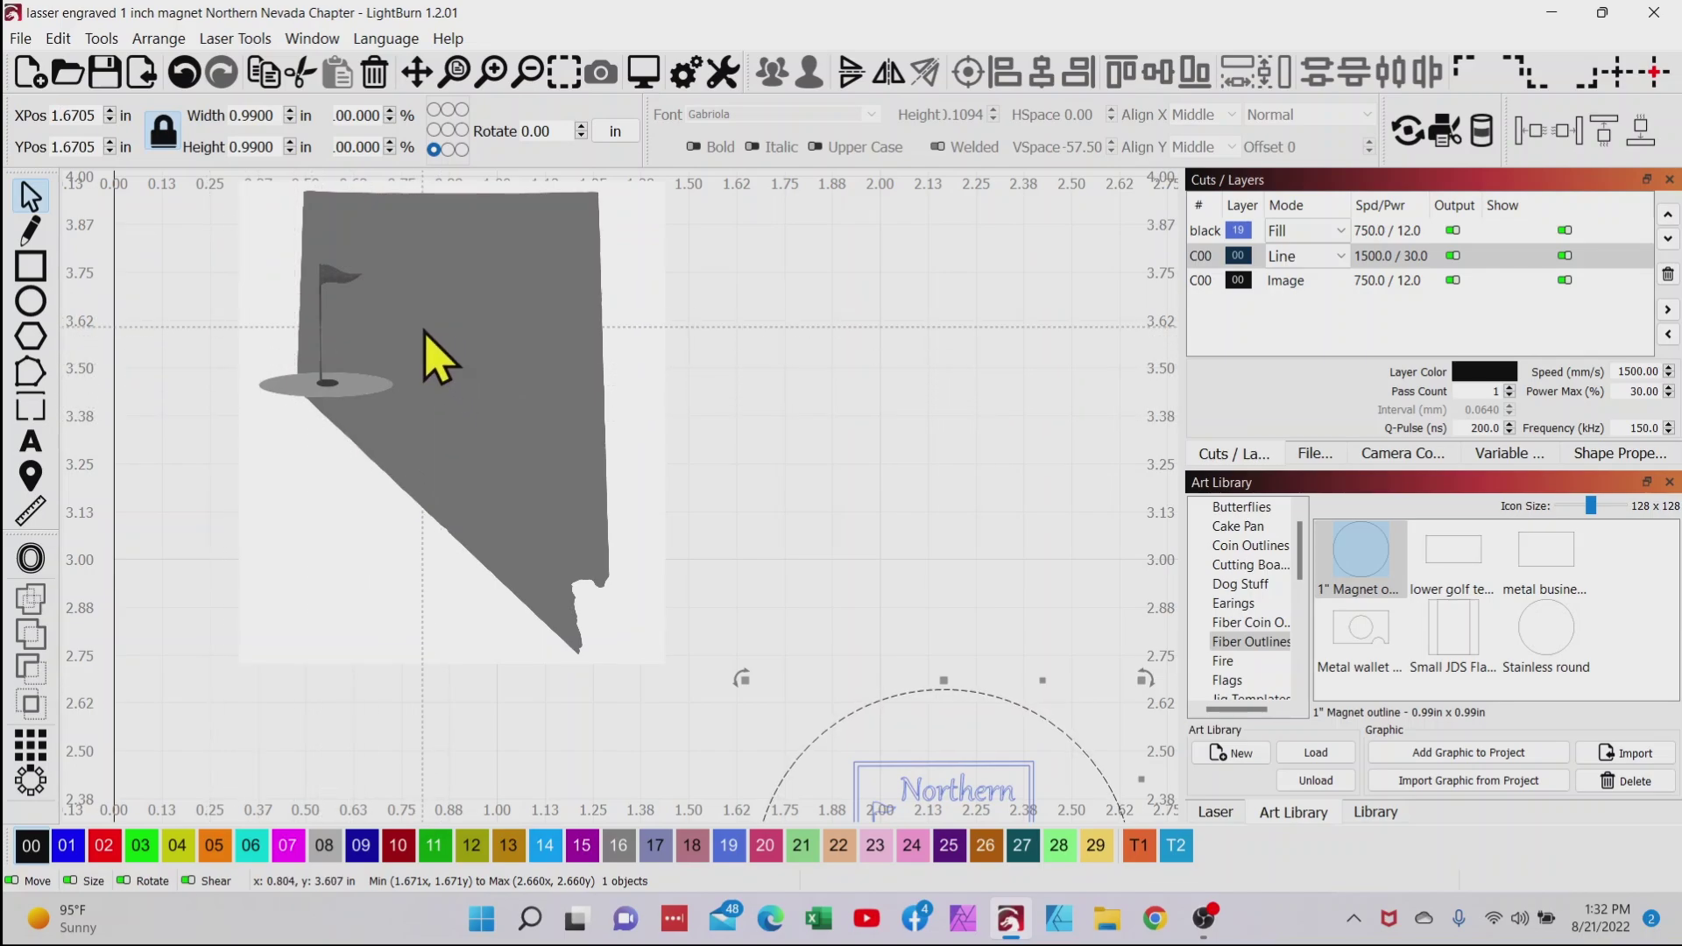
click(469, 368)
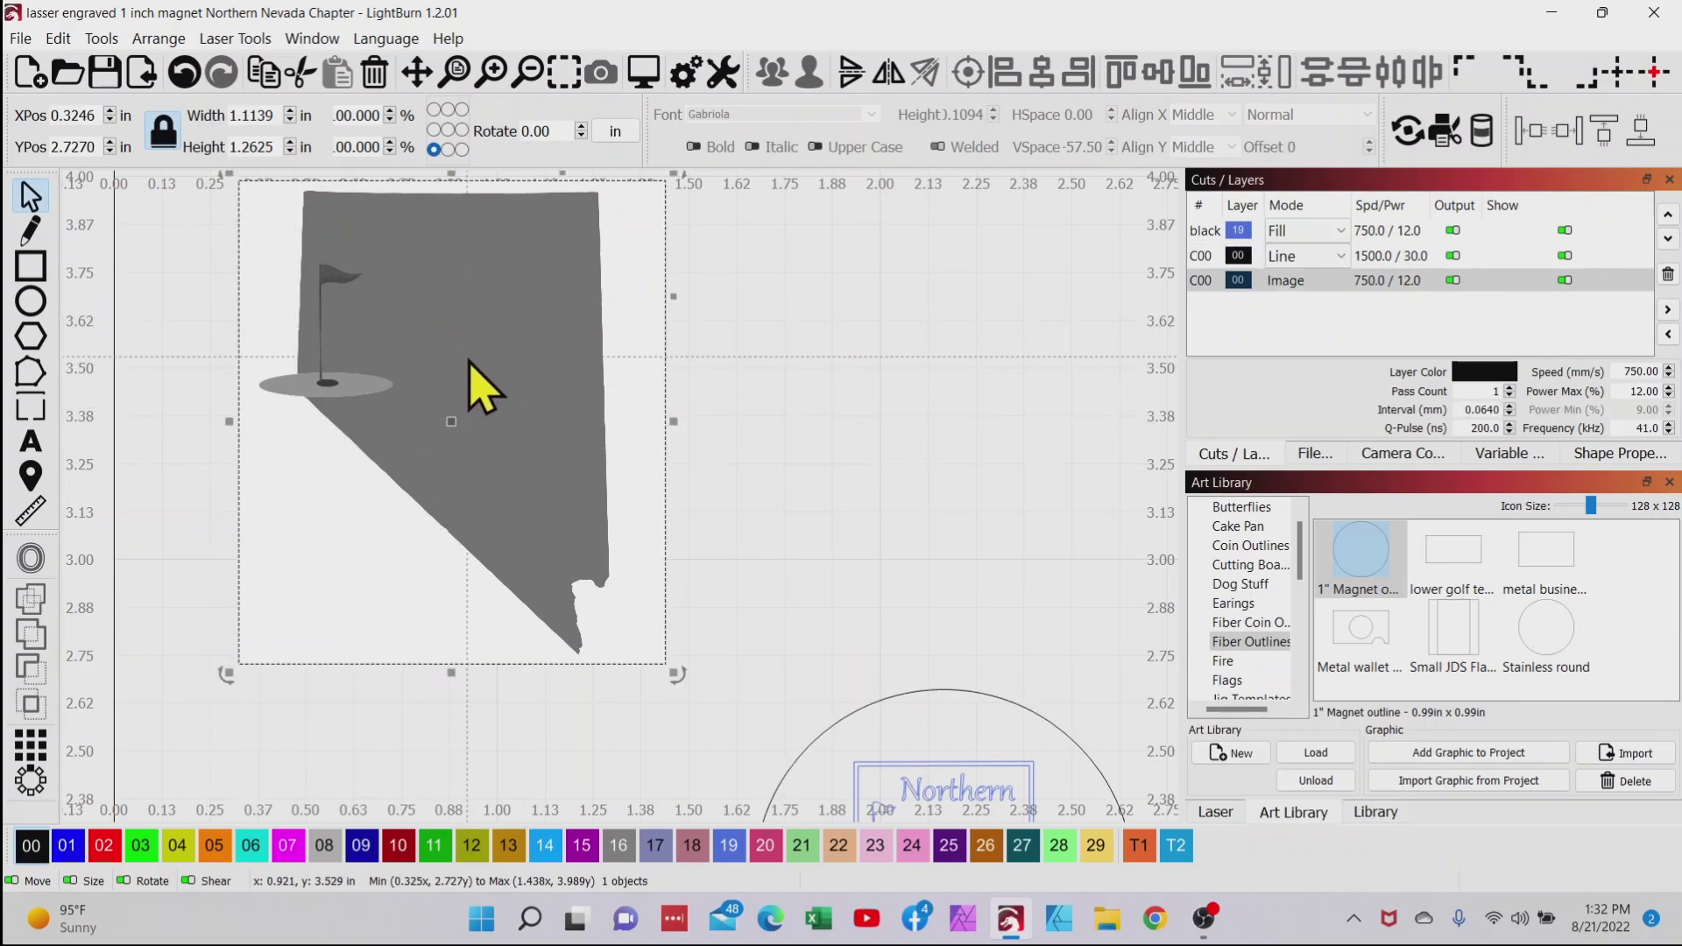
Start Trace Image on the Nevada image and try cutoff values around 74 in the preview
click(104, 39)
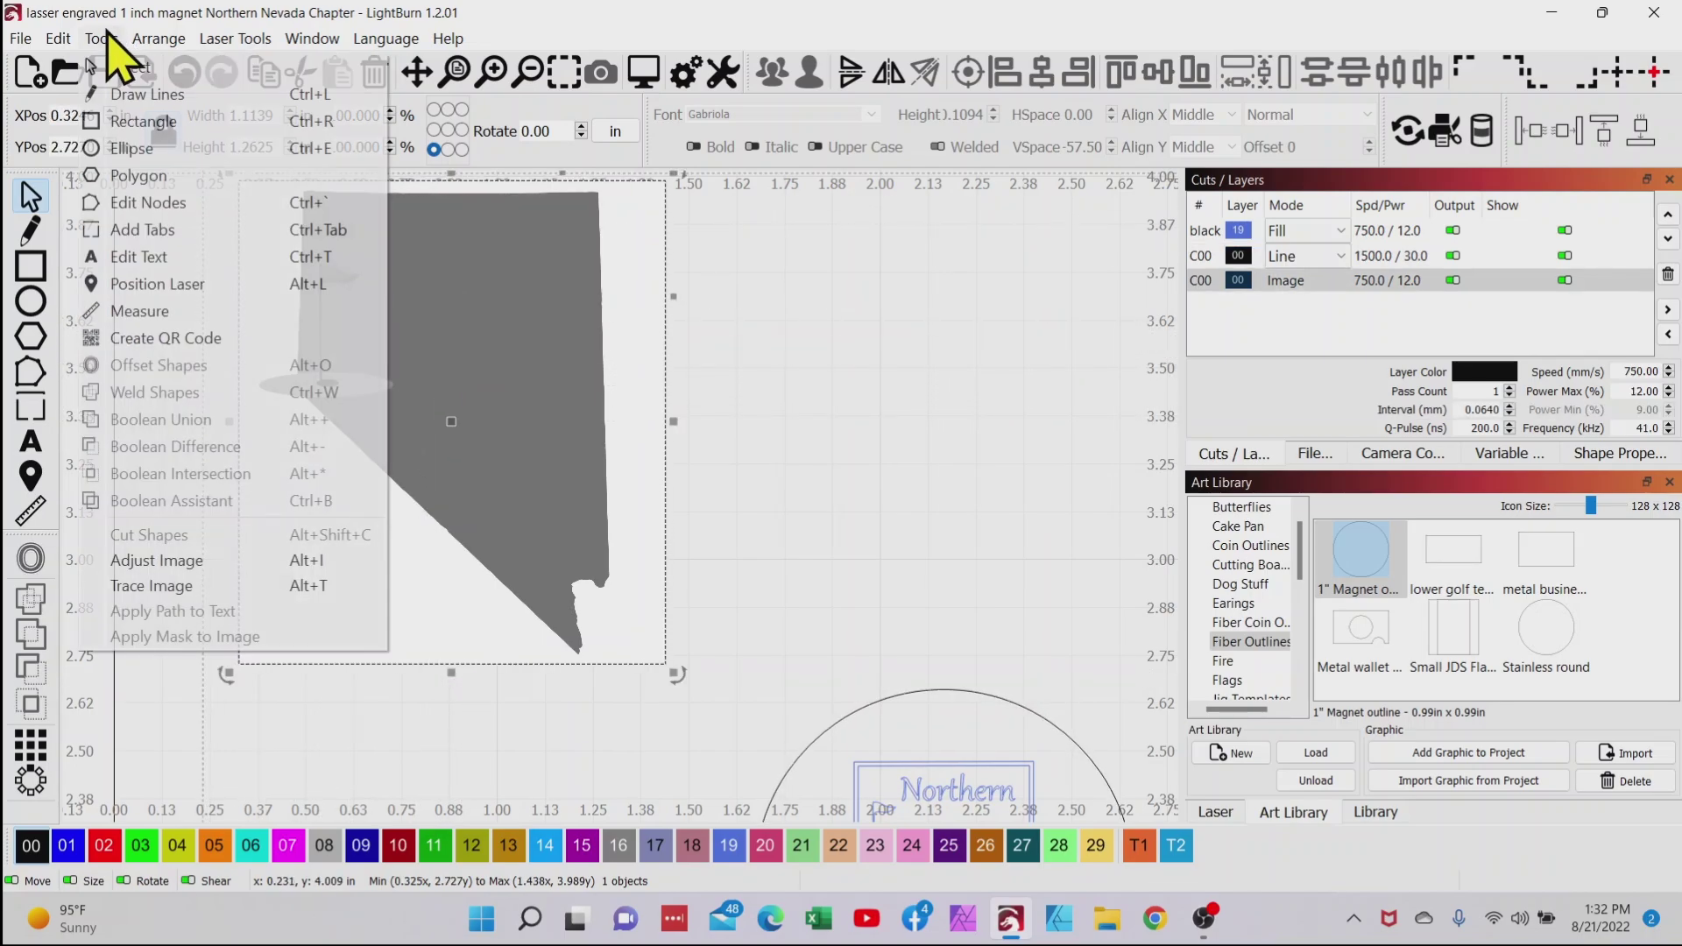
click(158, 585)
scroll(882, 376, up, 5)
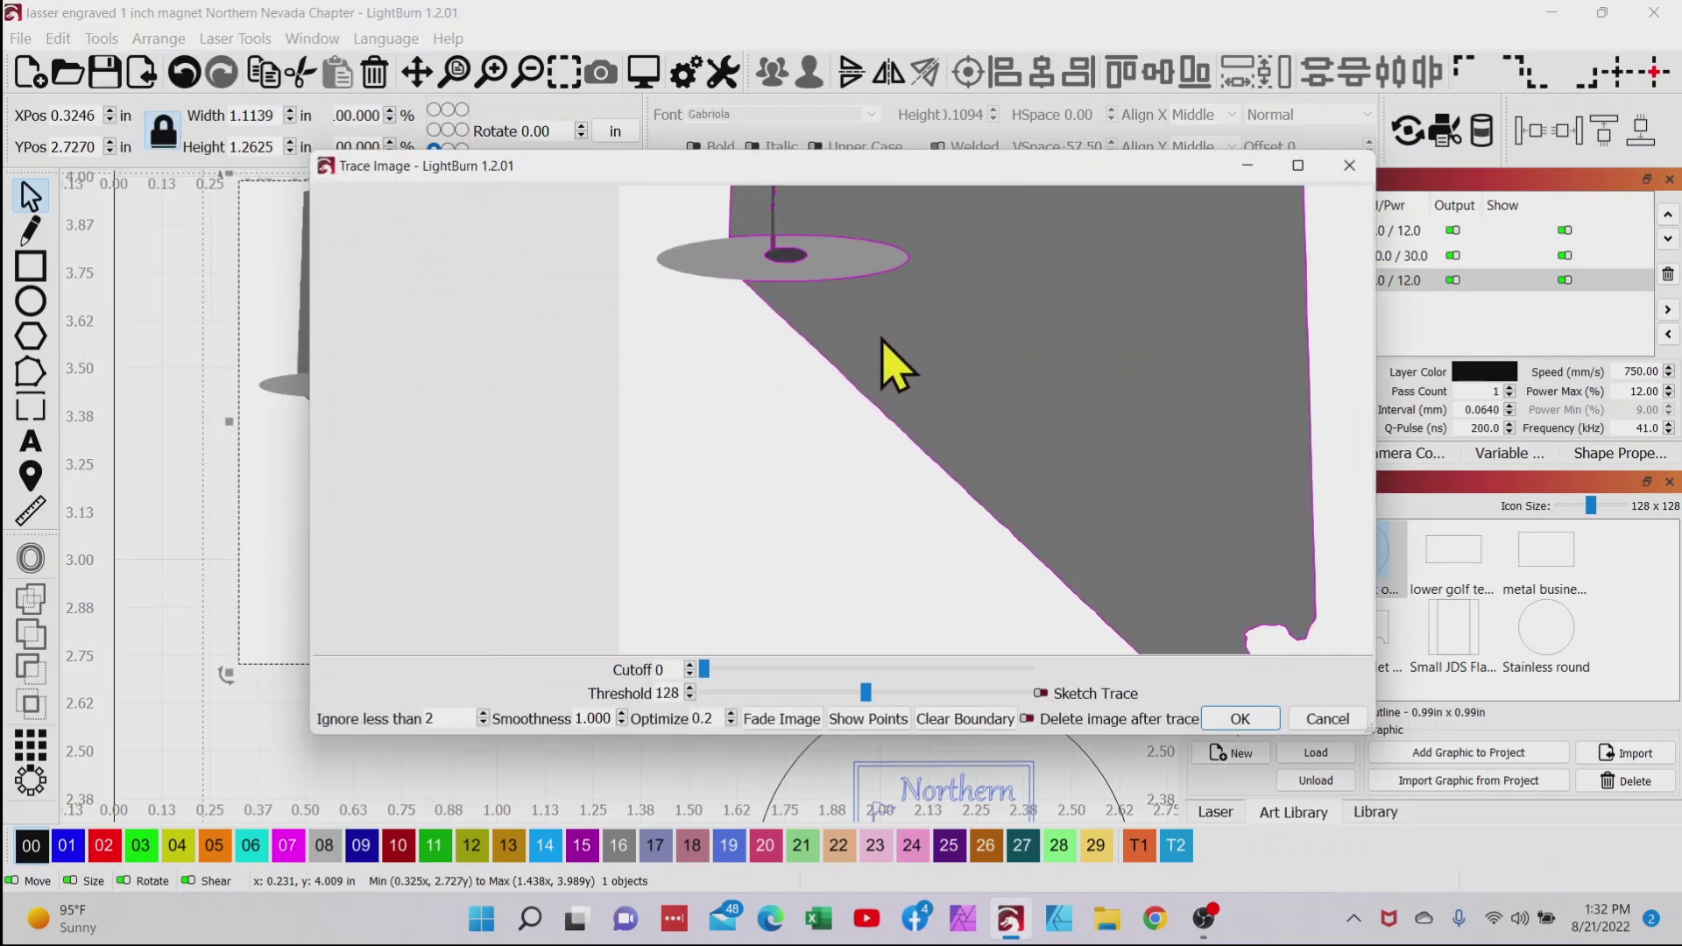
scroll(787, 426, up, 4)
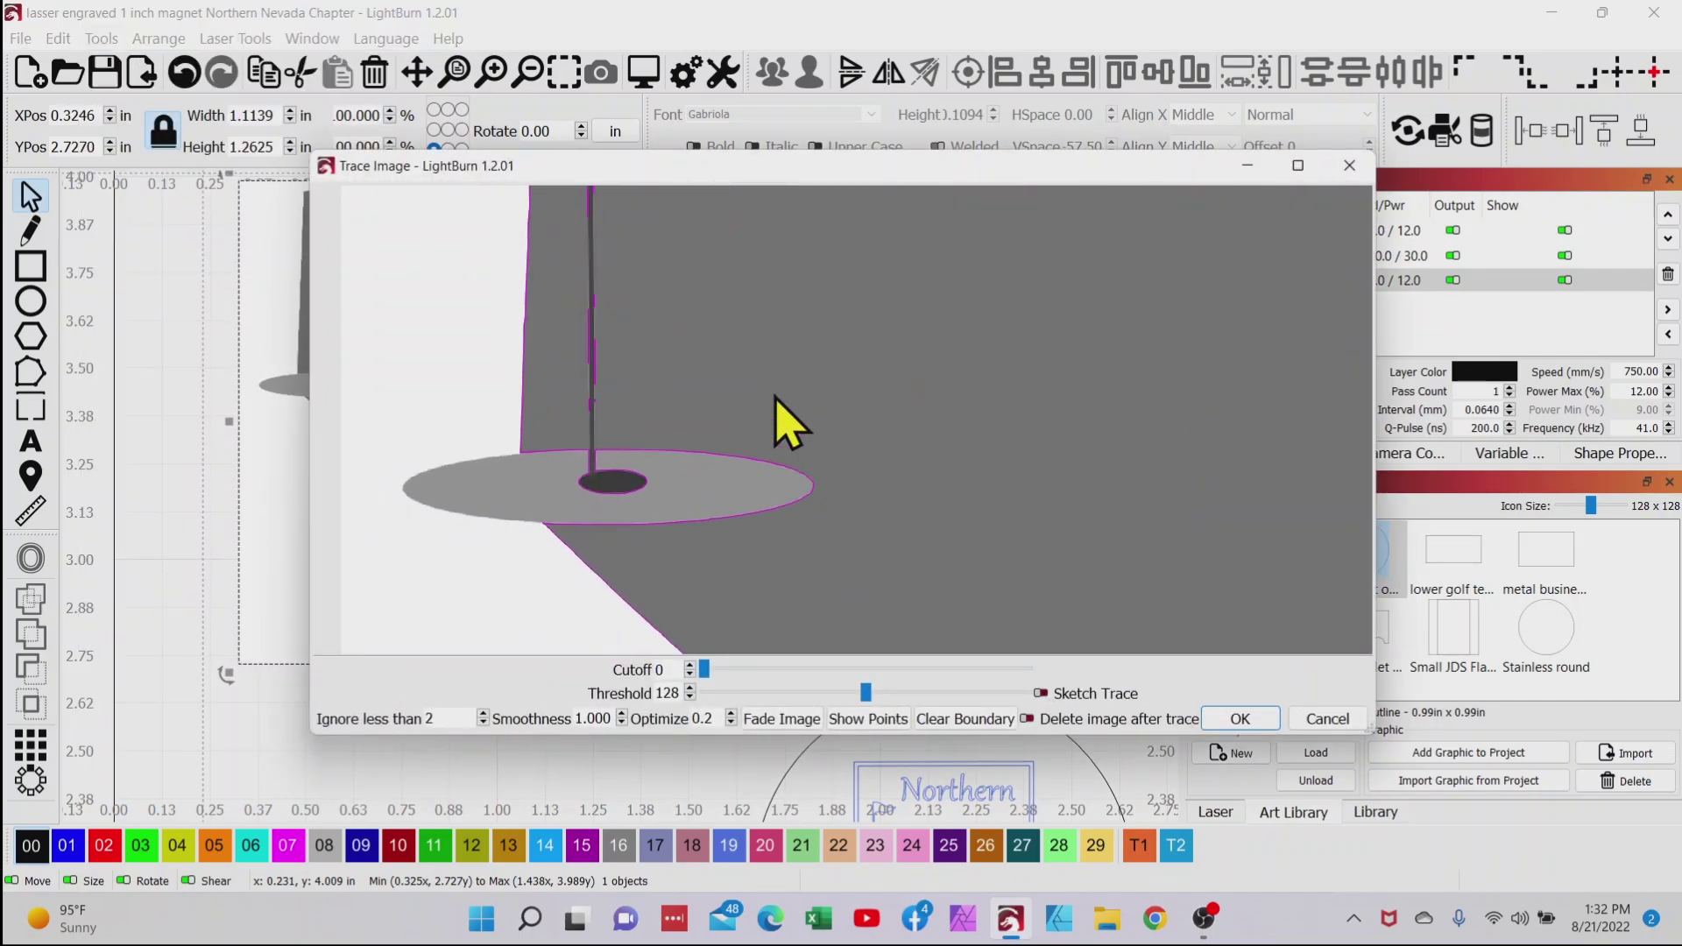
drag(854, 499, 919, 499)
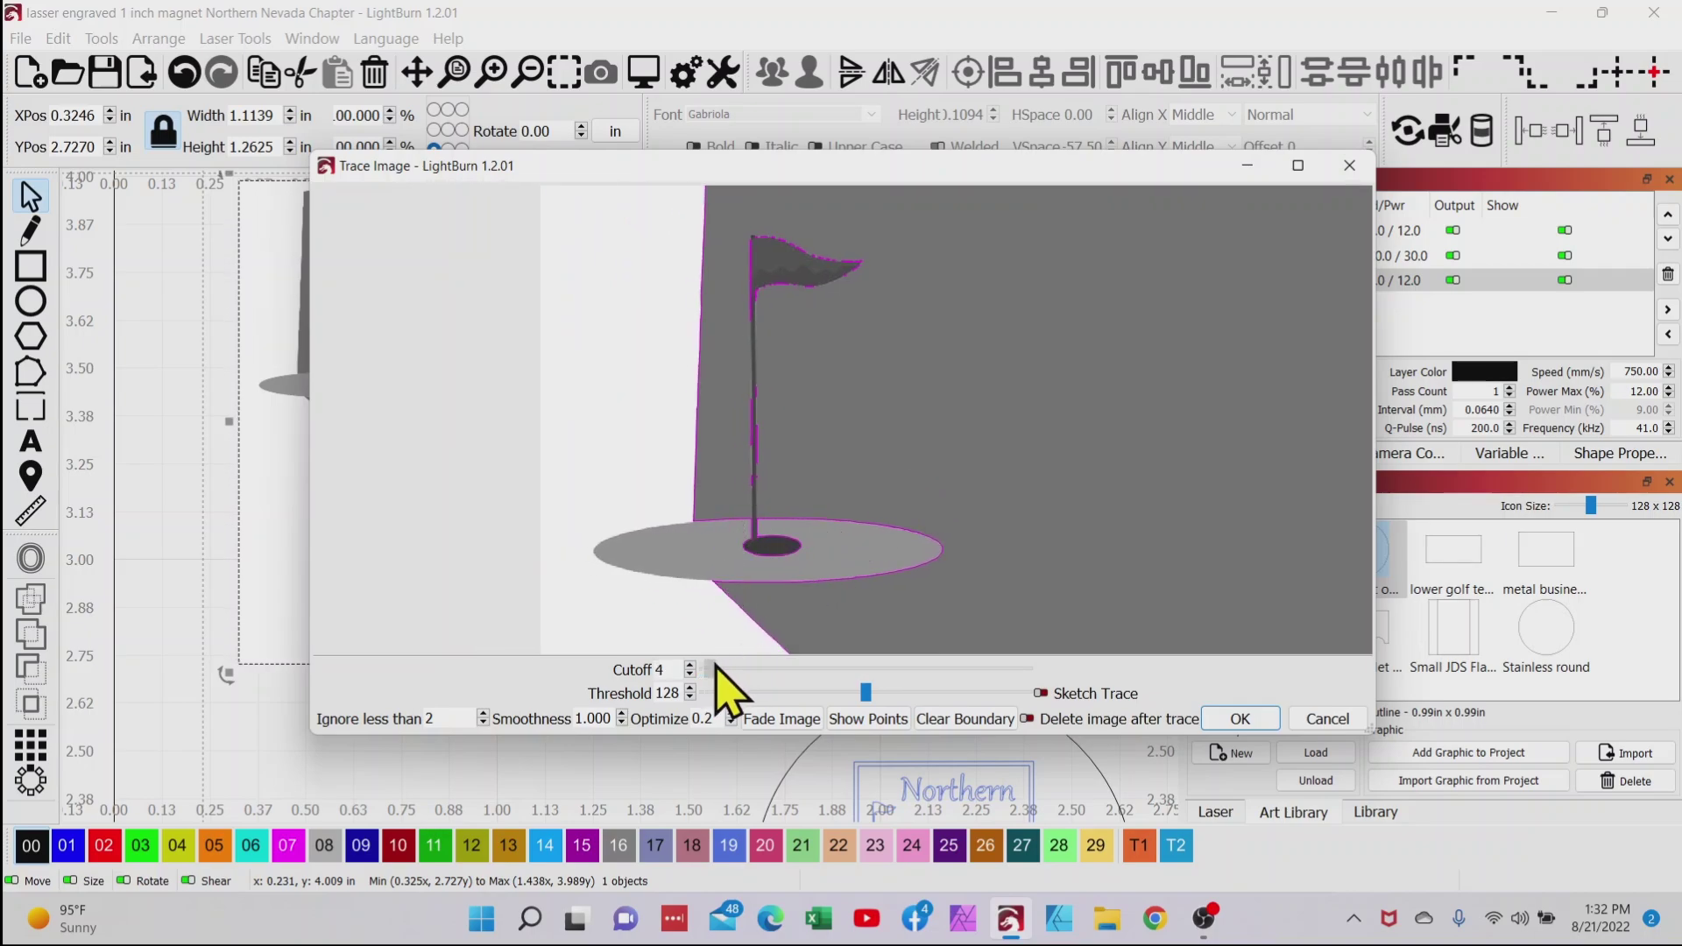
drag(715, 664, 808, 667)
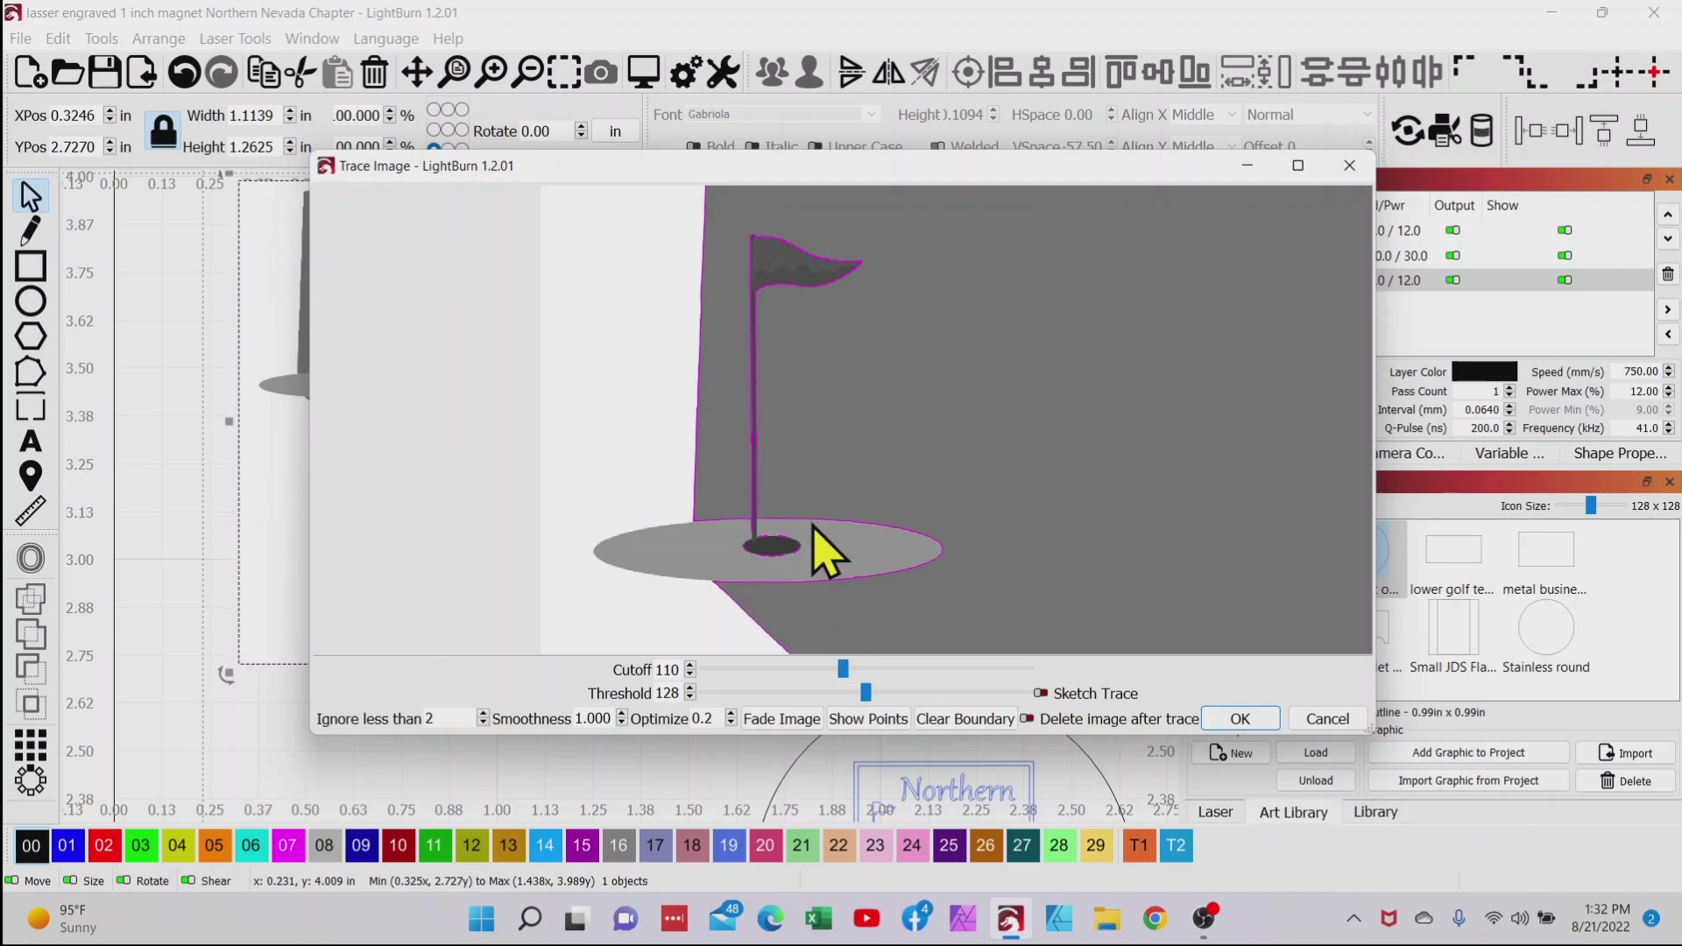
scroll(811, 543, up, 5)
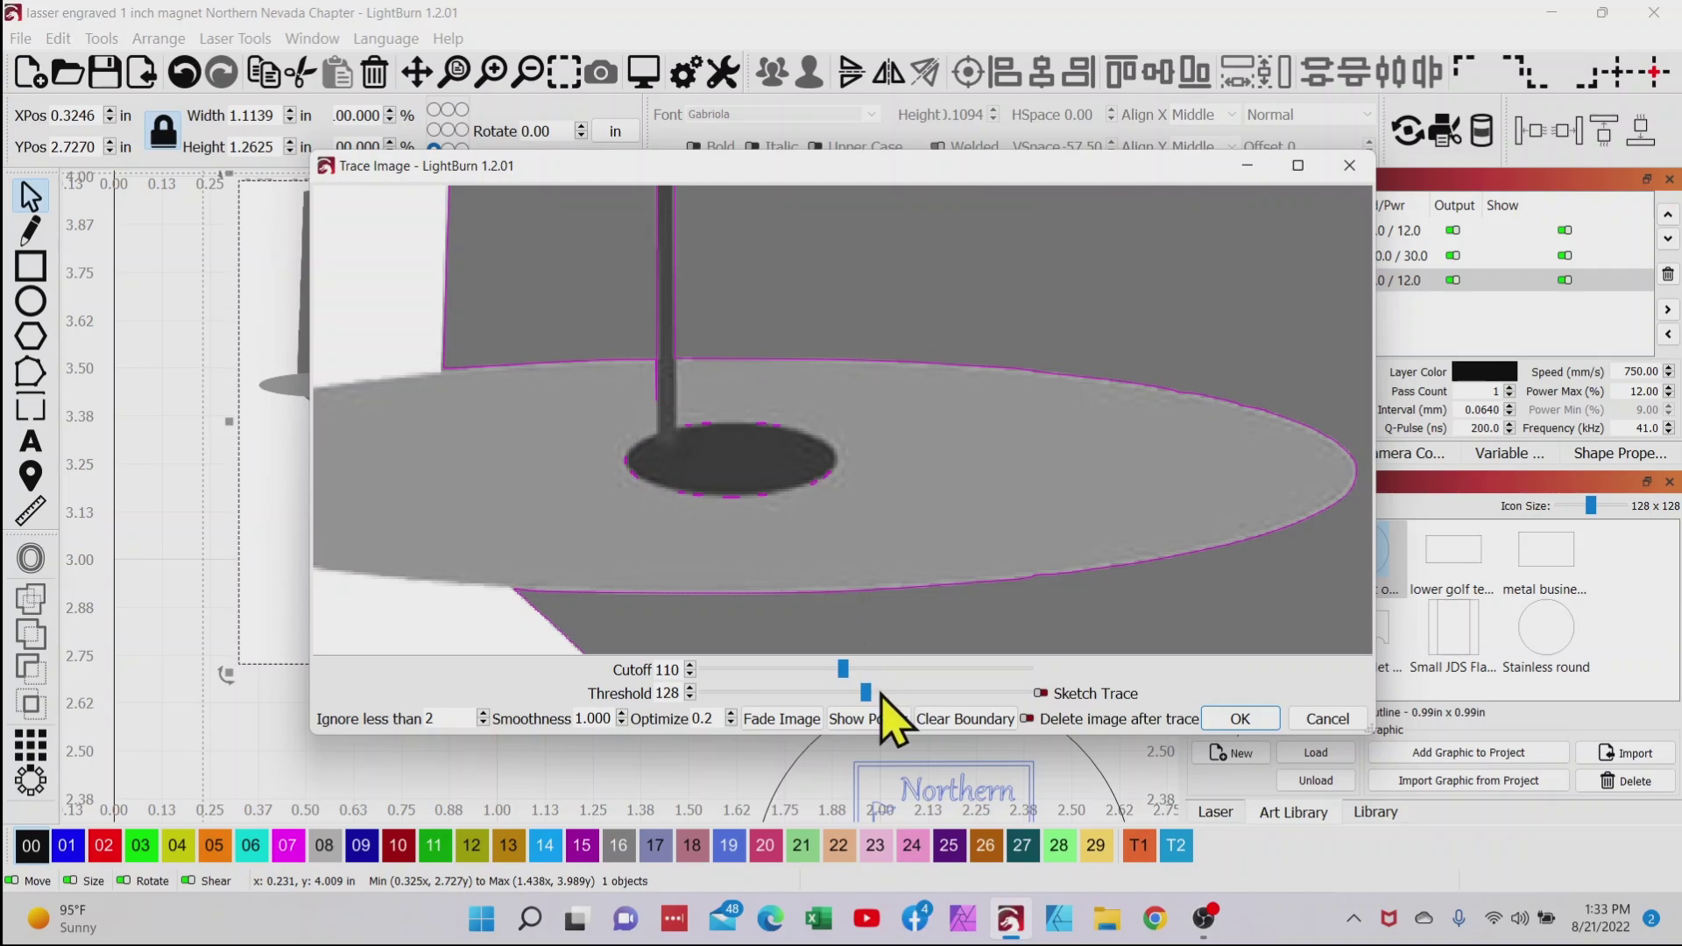
drag(845, 670, 832, 669)
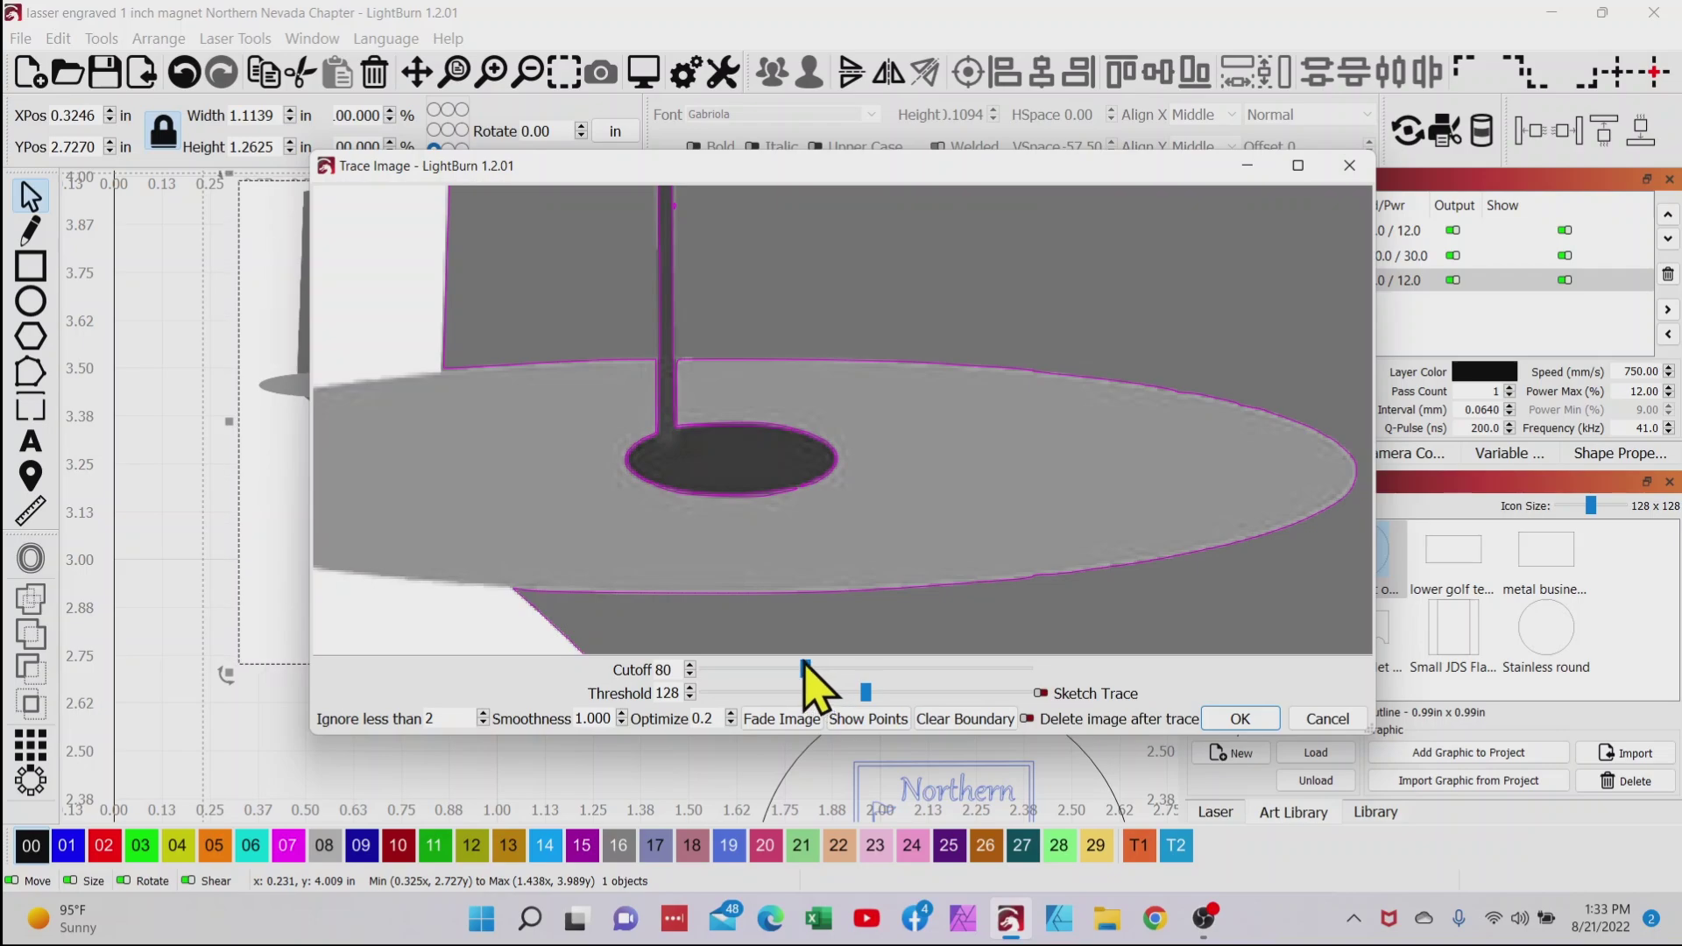
Fade the source image, raise the cutoff to 111, and accept the trace
mouse_move(737, 572)
mouse_down()
mouse_move(762, 470)
mouse_move(740, 600)
mouse_up()
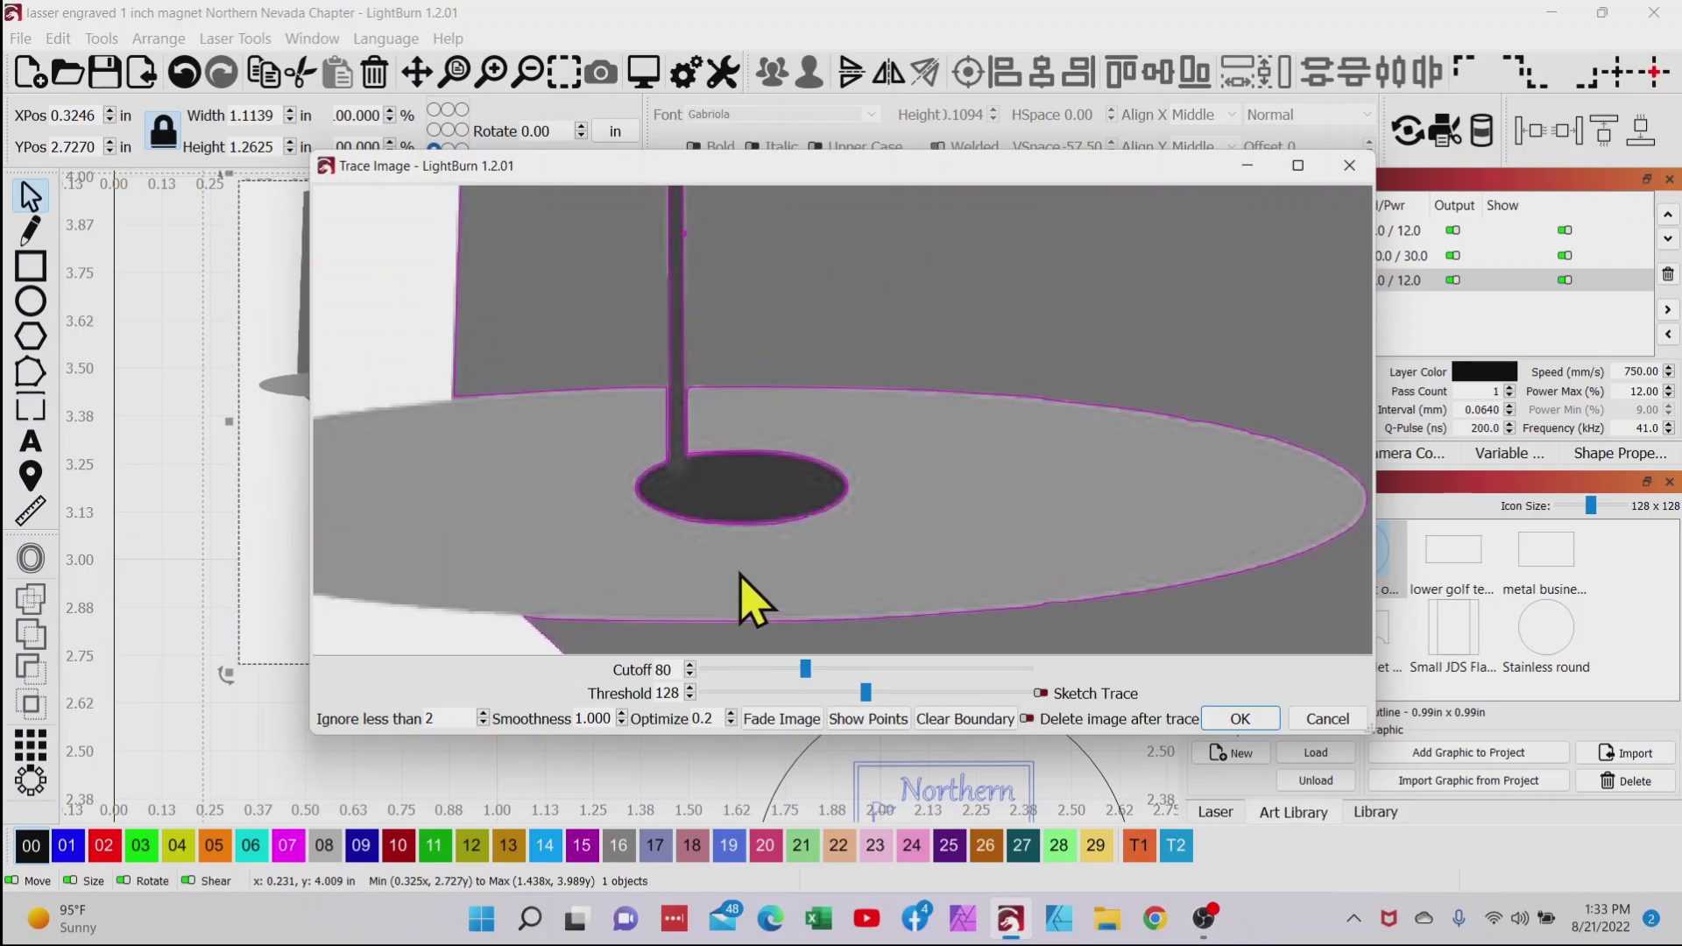
click(765, 719)
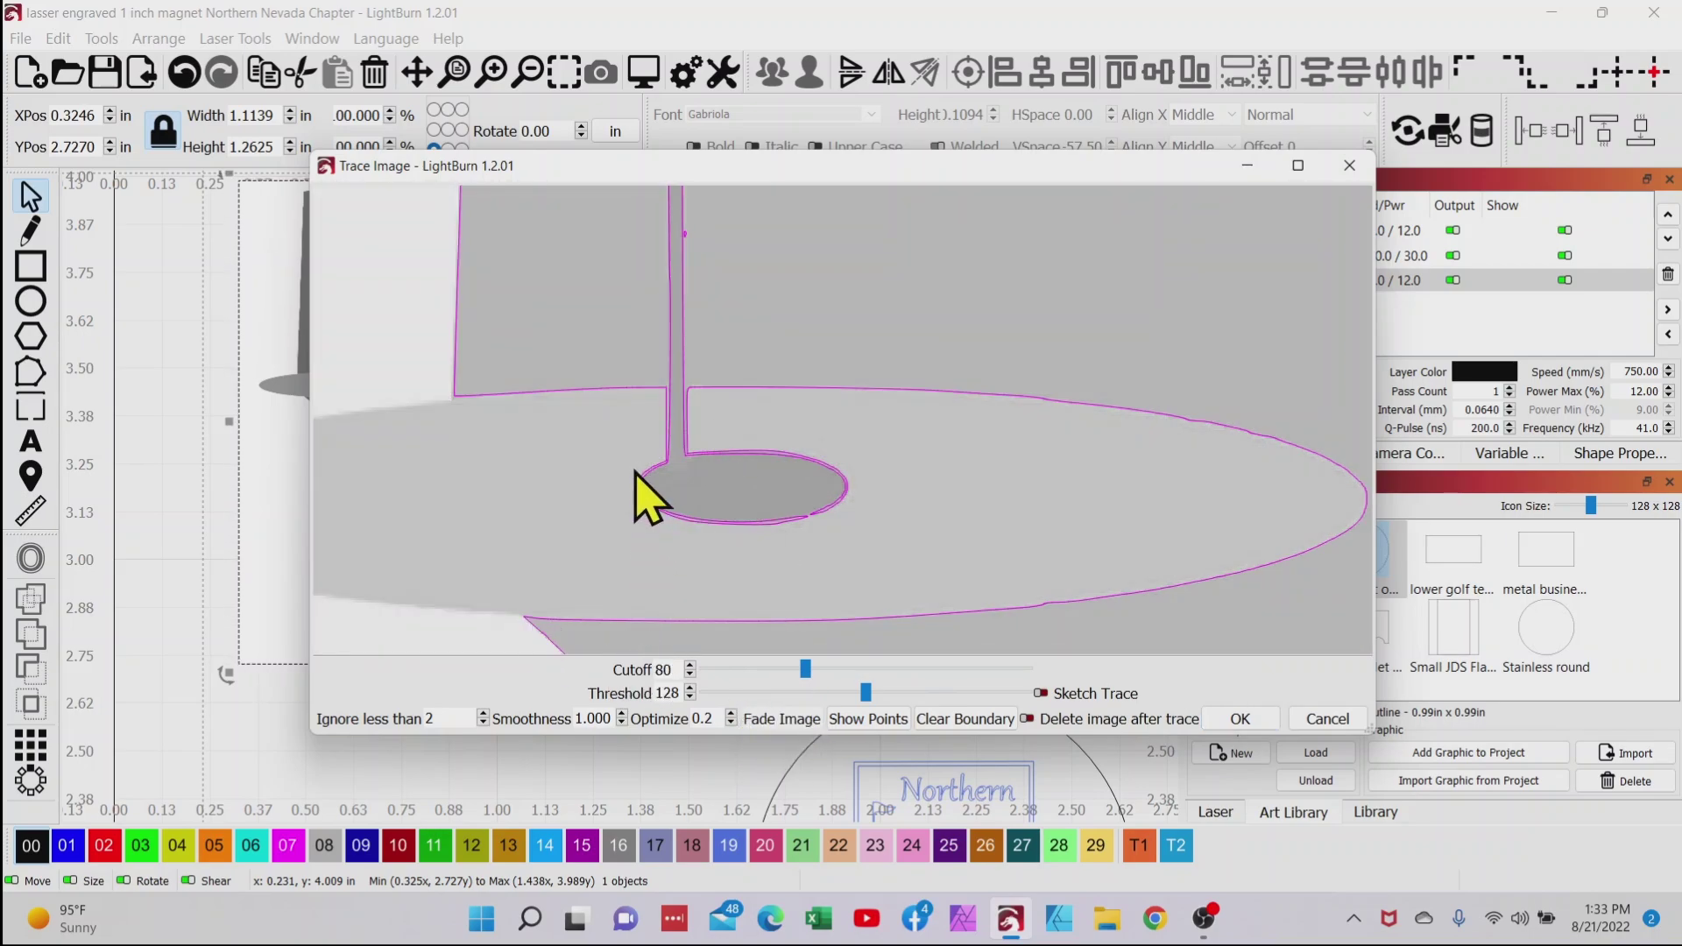
scroll(679, 478, up, 2)
scroll(683, 477, up, 1)
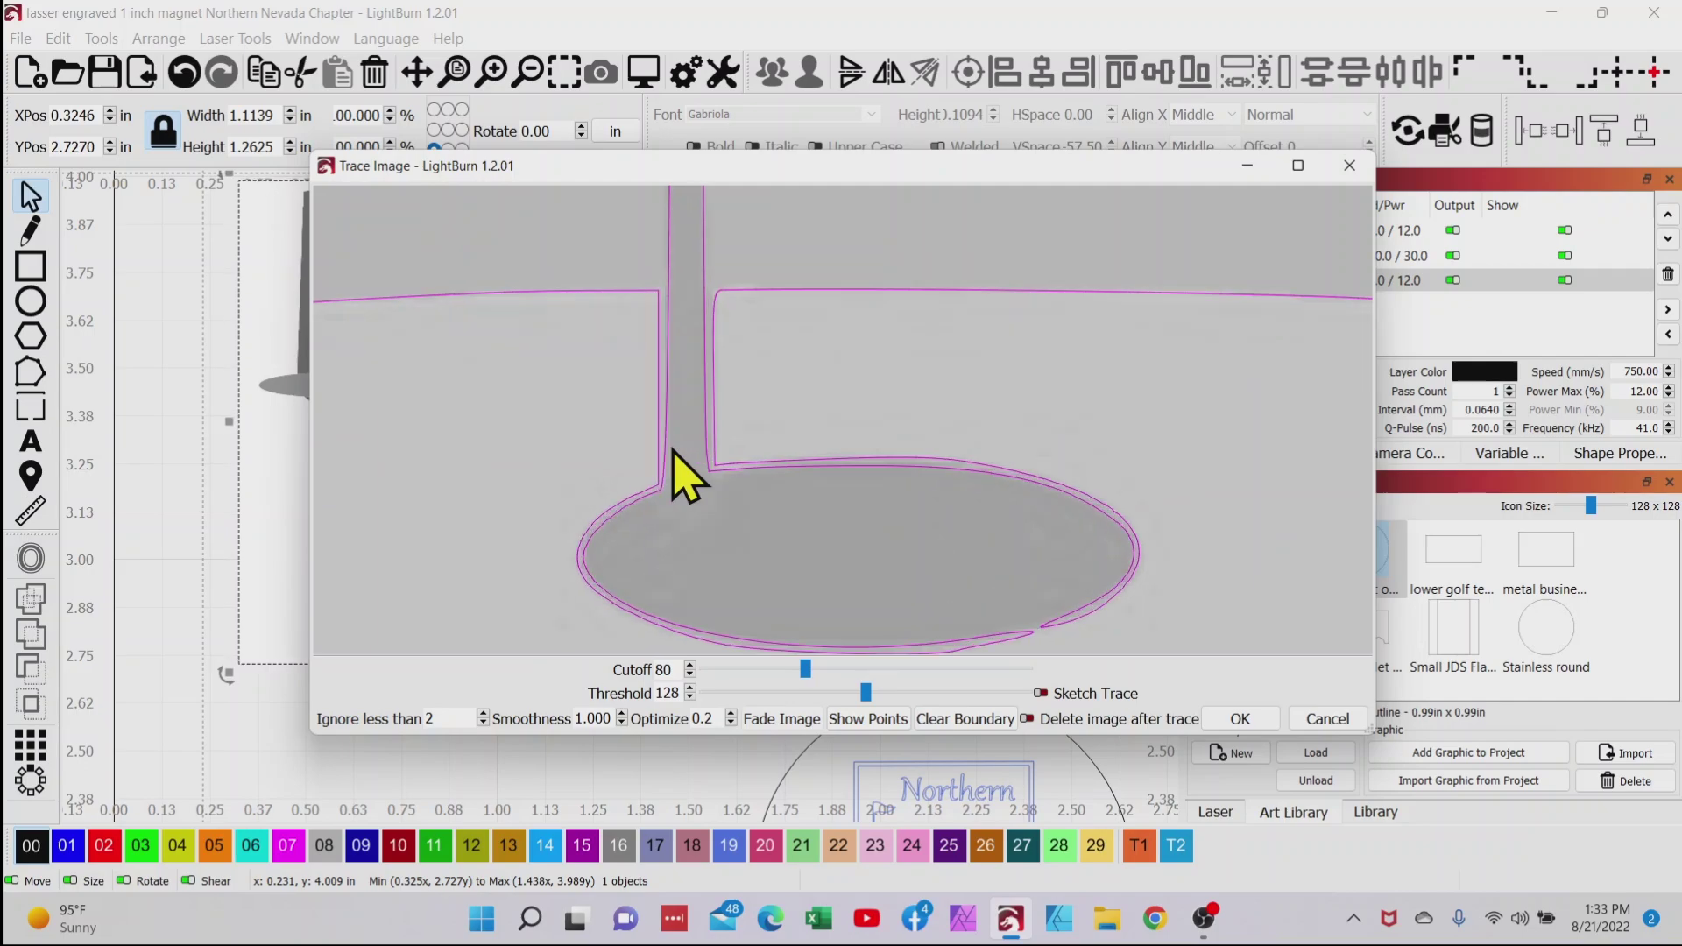
scroll(683, 478, down, 3)
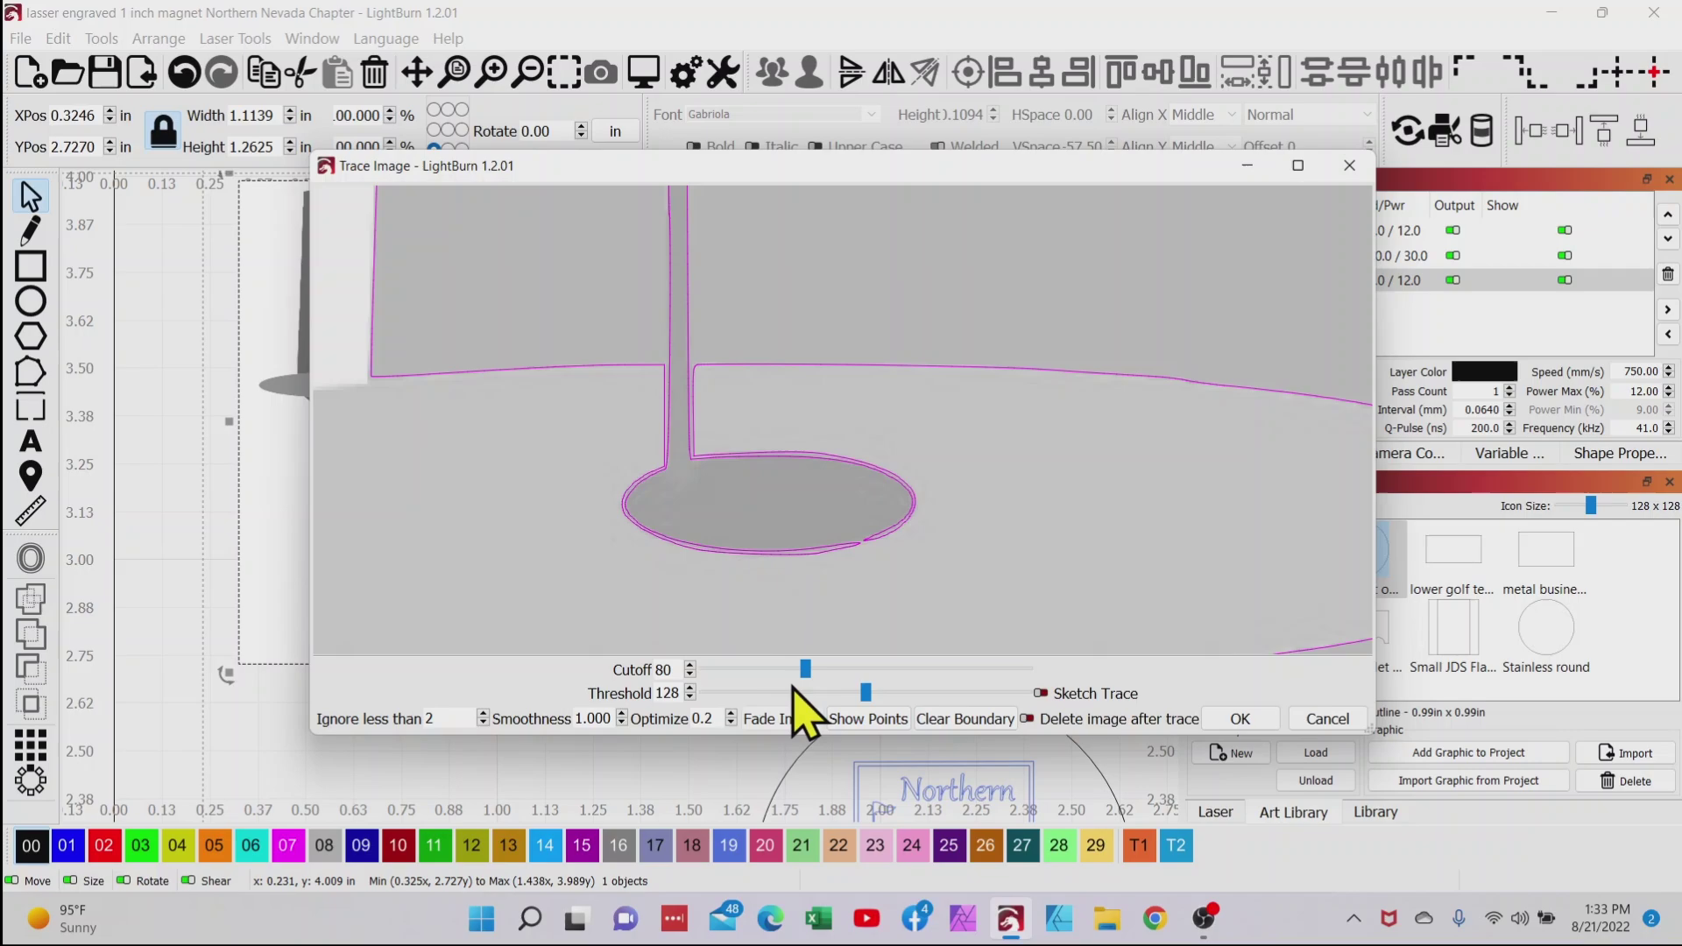
mouse_move(807, 671)
mouse_down()
mouse_move(834, 674)
mouse_move(850, 708)
mouse_move(849, 680)
mouse_move(855, 705)
mouse_up()
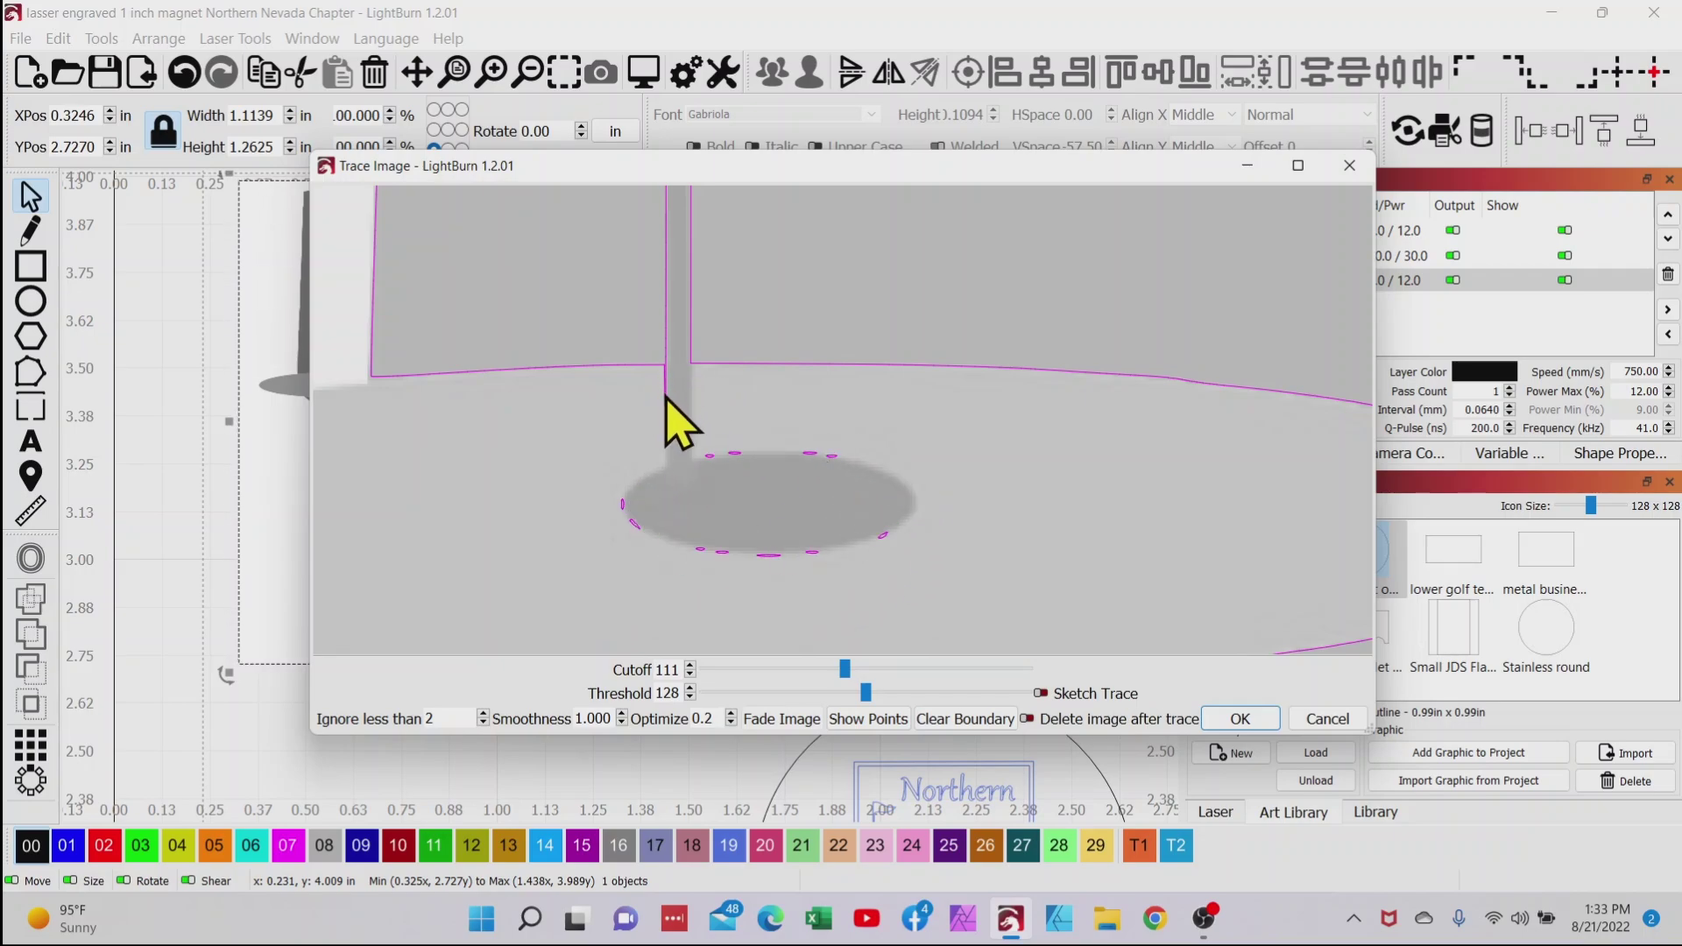
scroll(635, 438, down, 2)
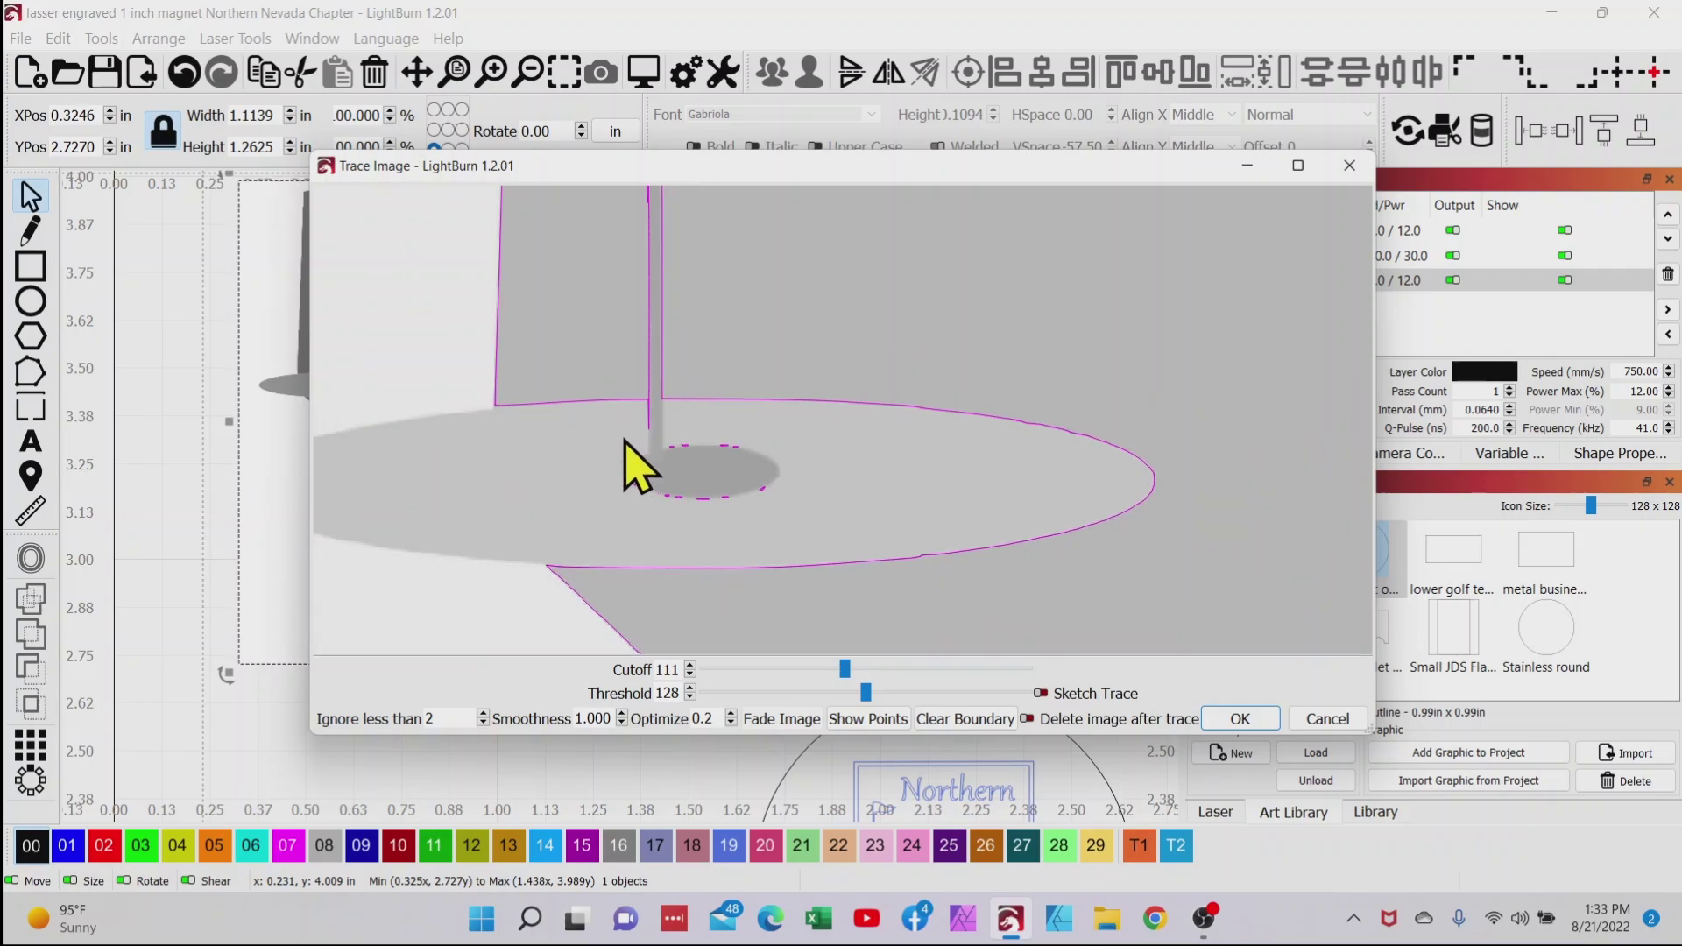
drag(616, 472, 618, 406)
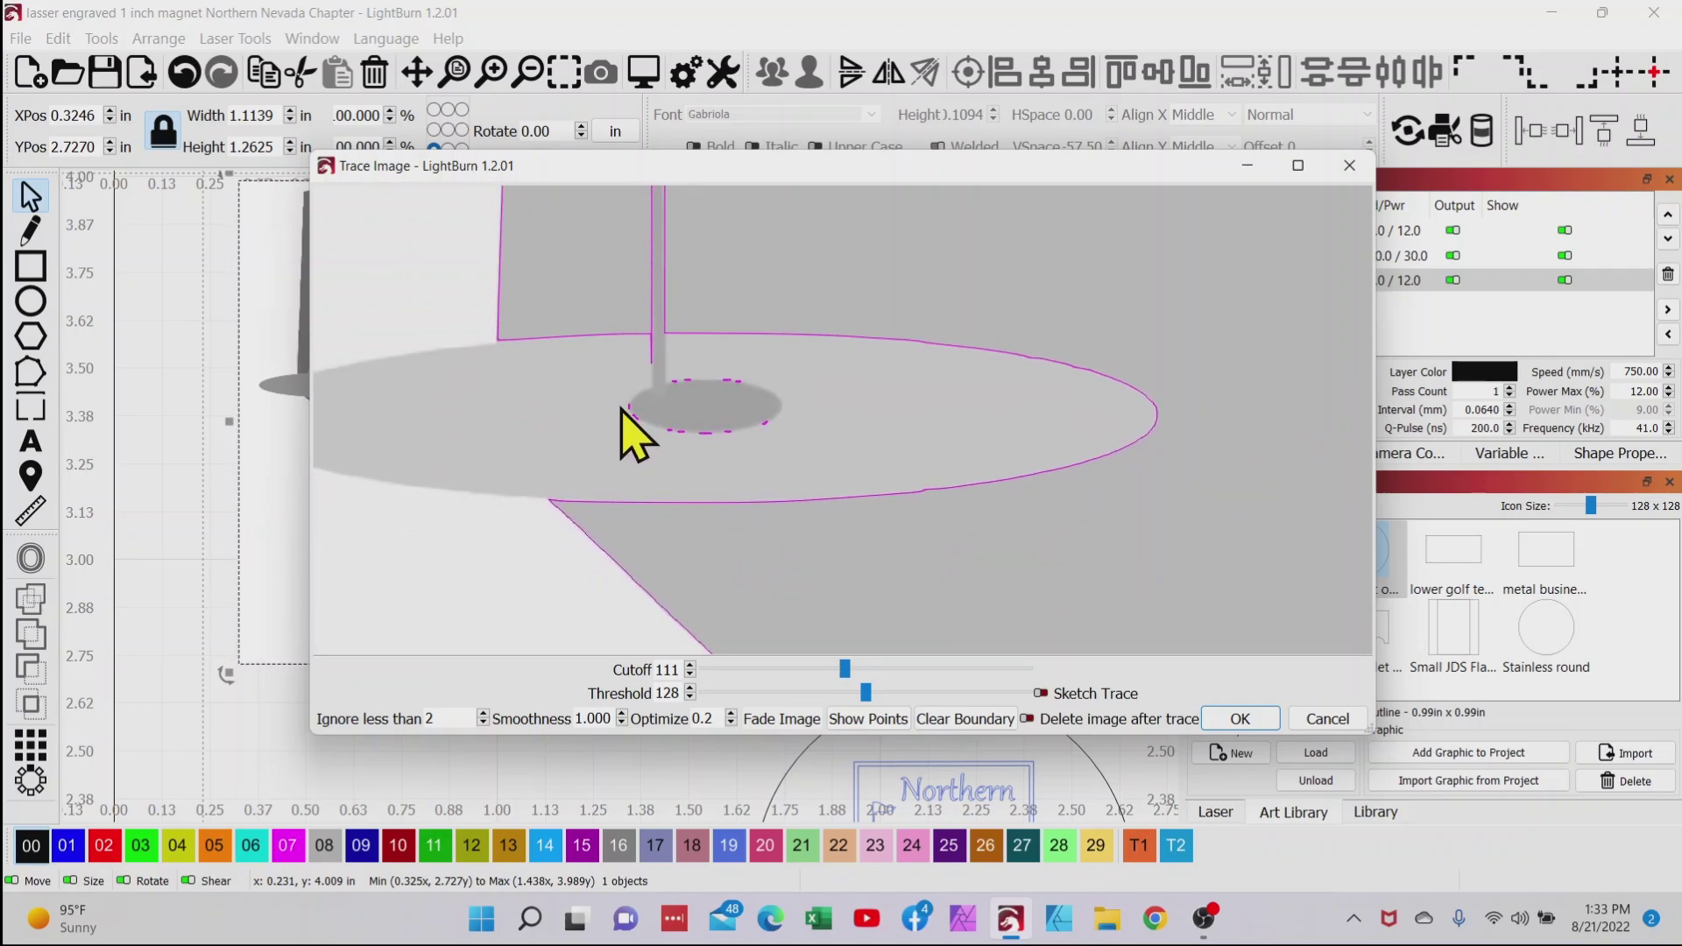
click(1240, 718)
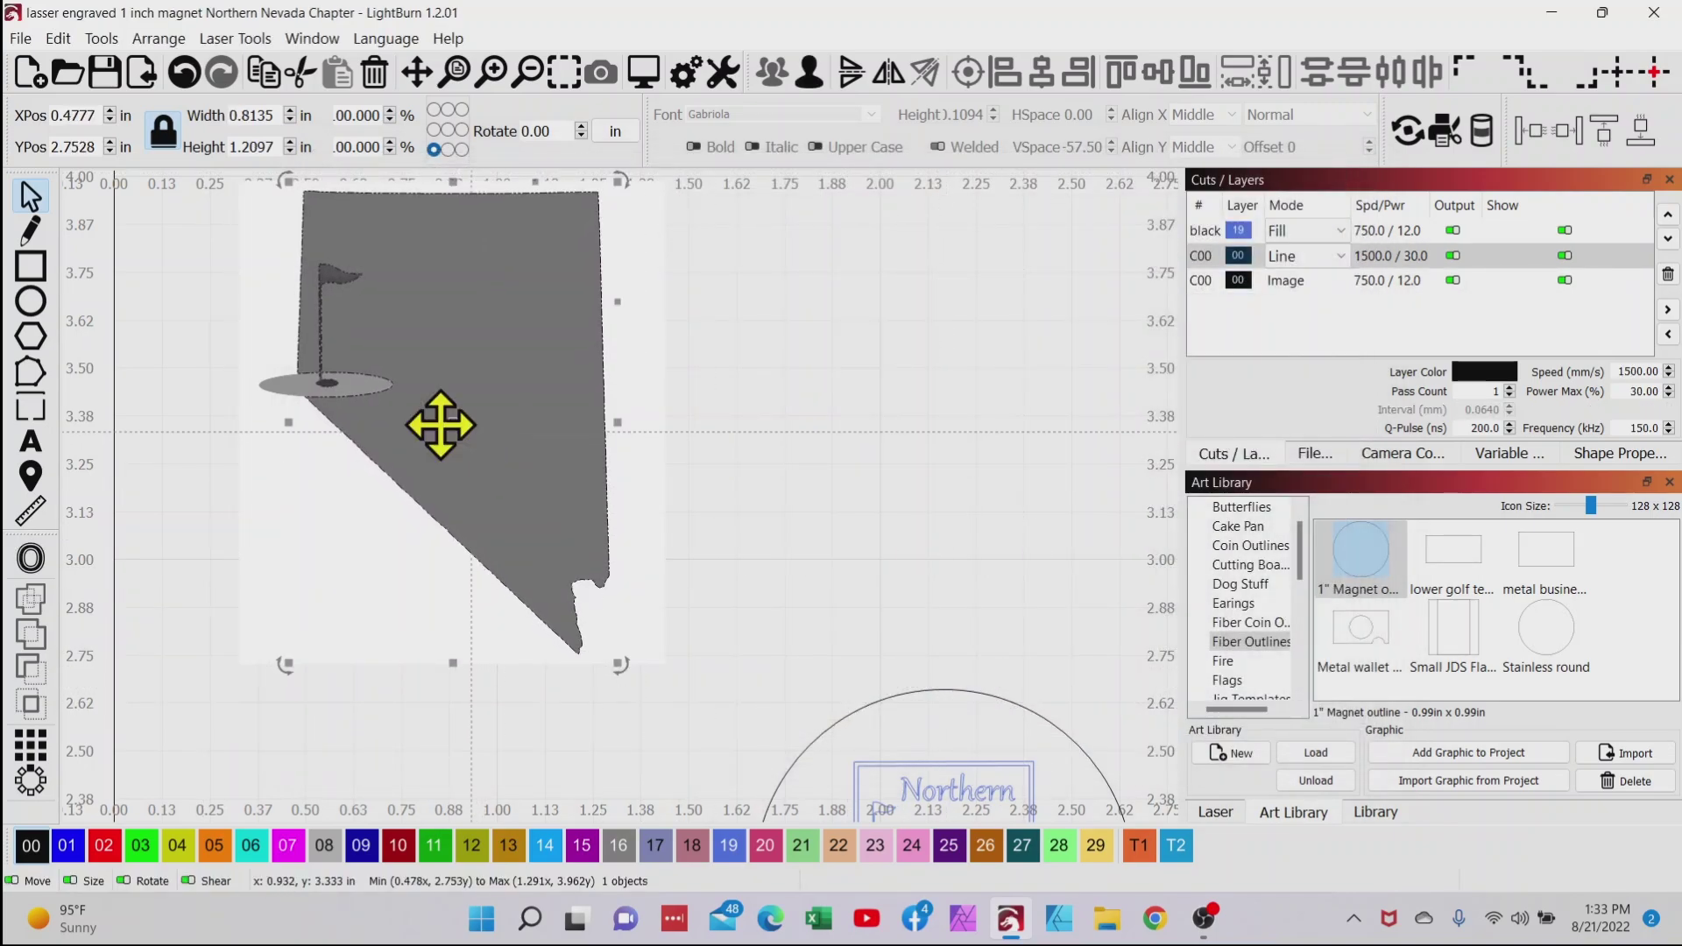
Move the traced outline beside the image and the grey Nevada image above the work area
drag(450, 424, 910, 449)
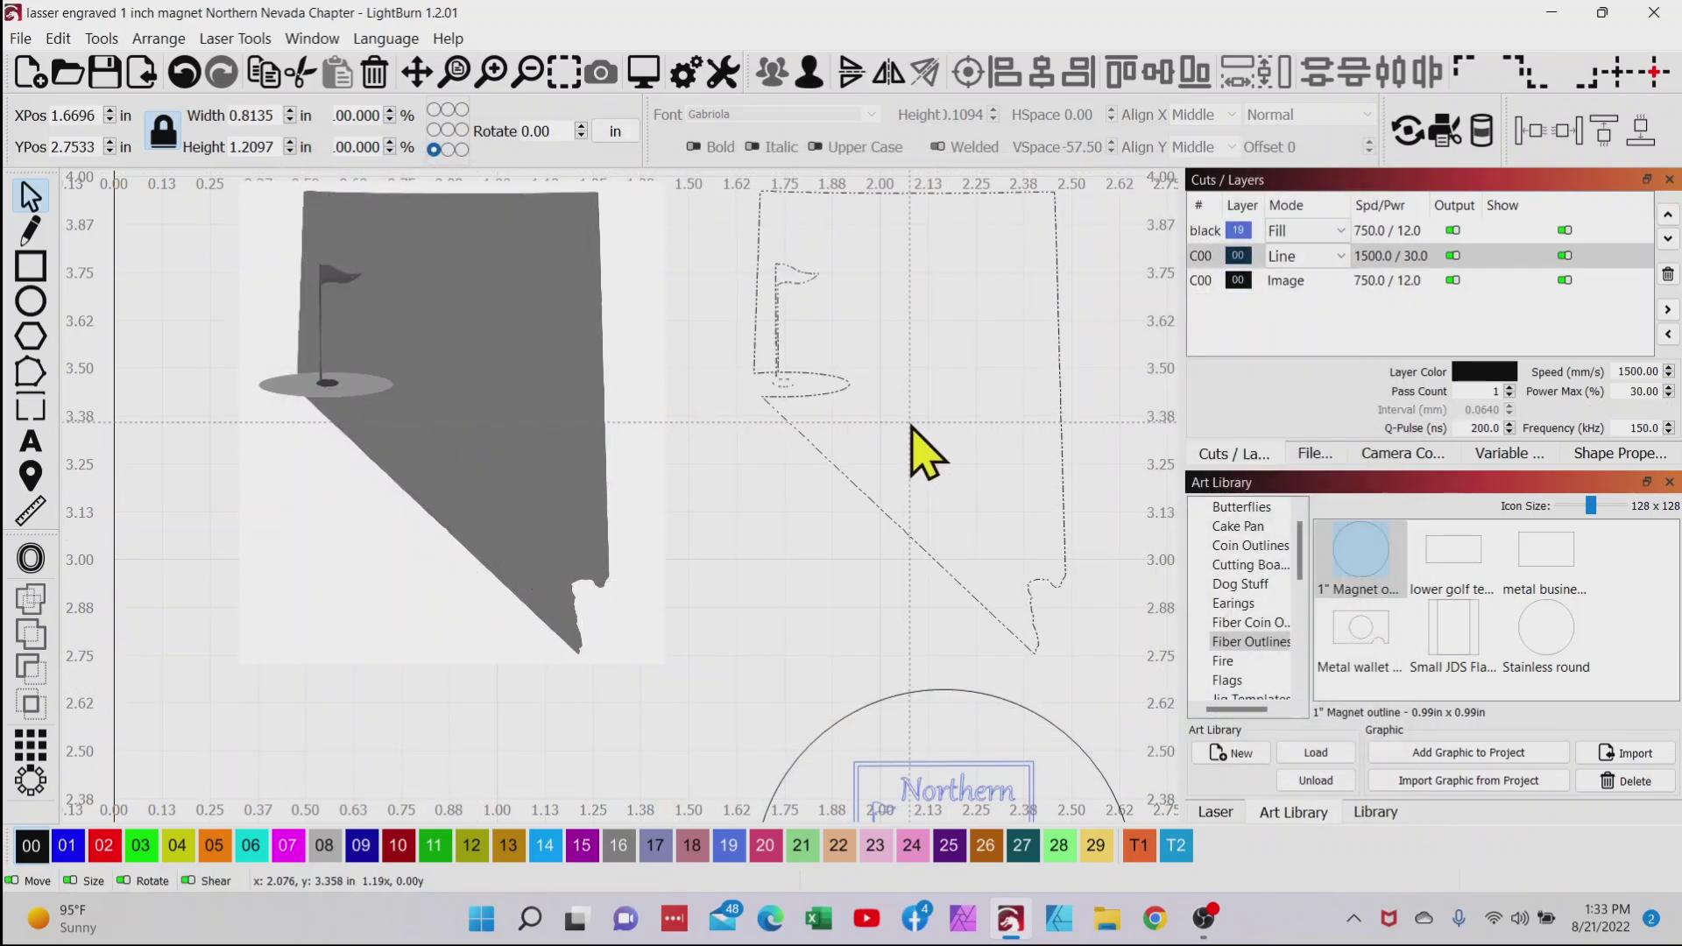
click(496, 432)
scroll(500, 431, down, 4)
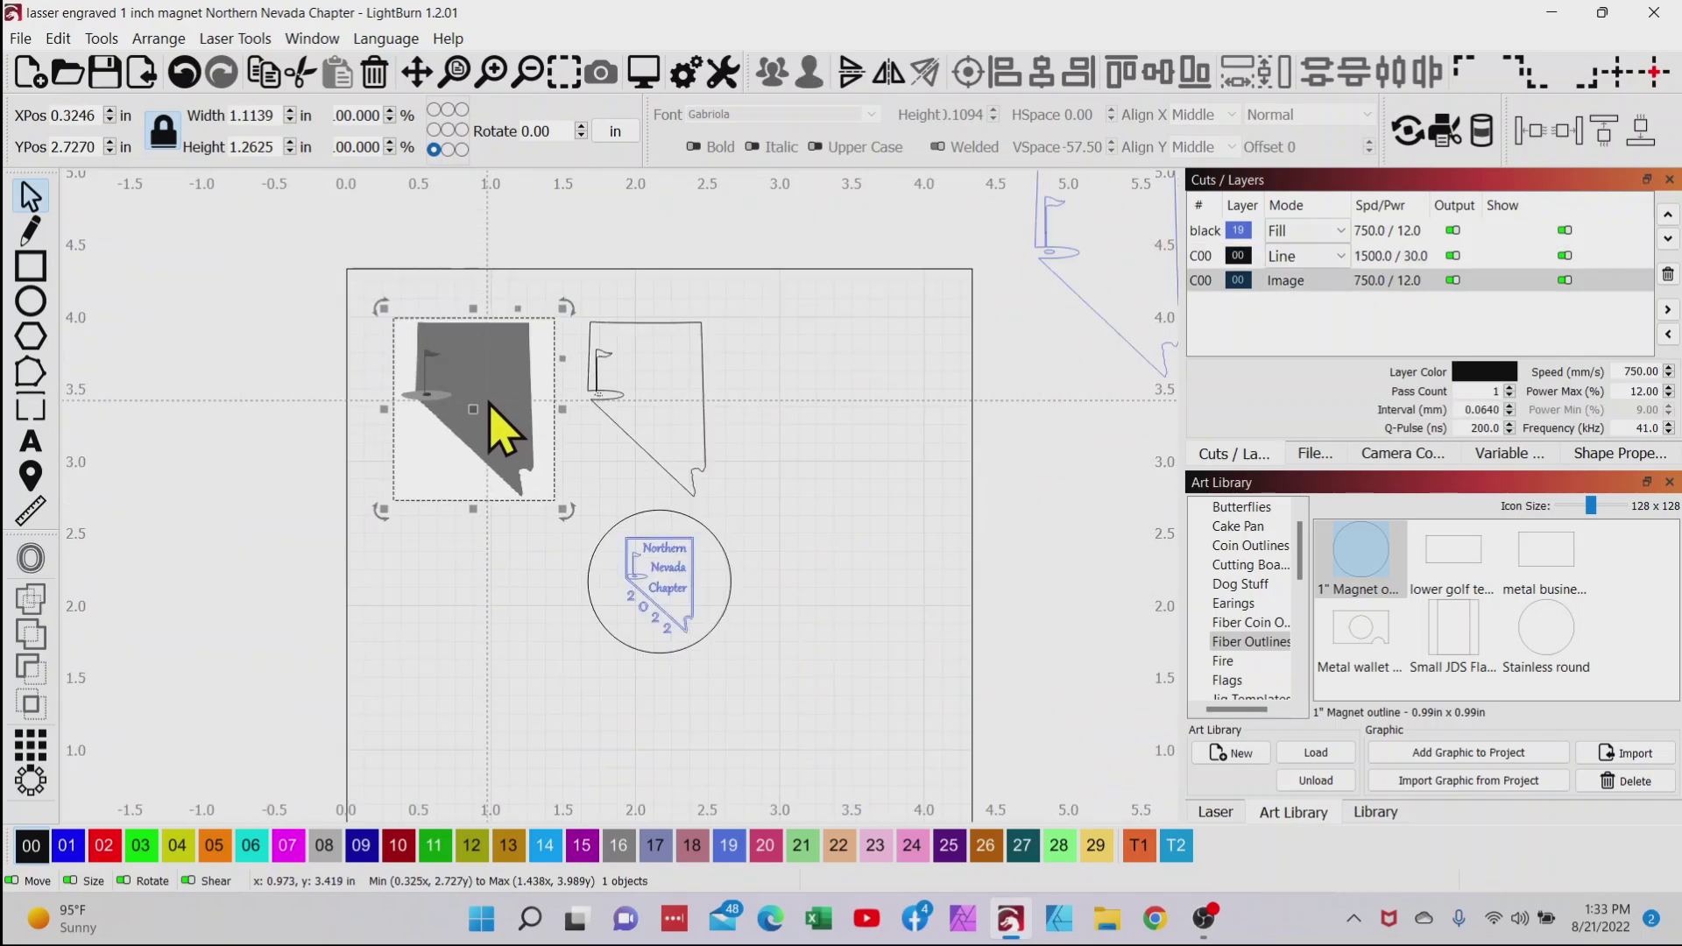
drag(489, 403, 886, 169)
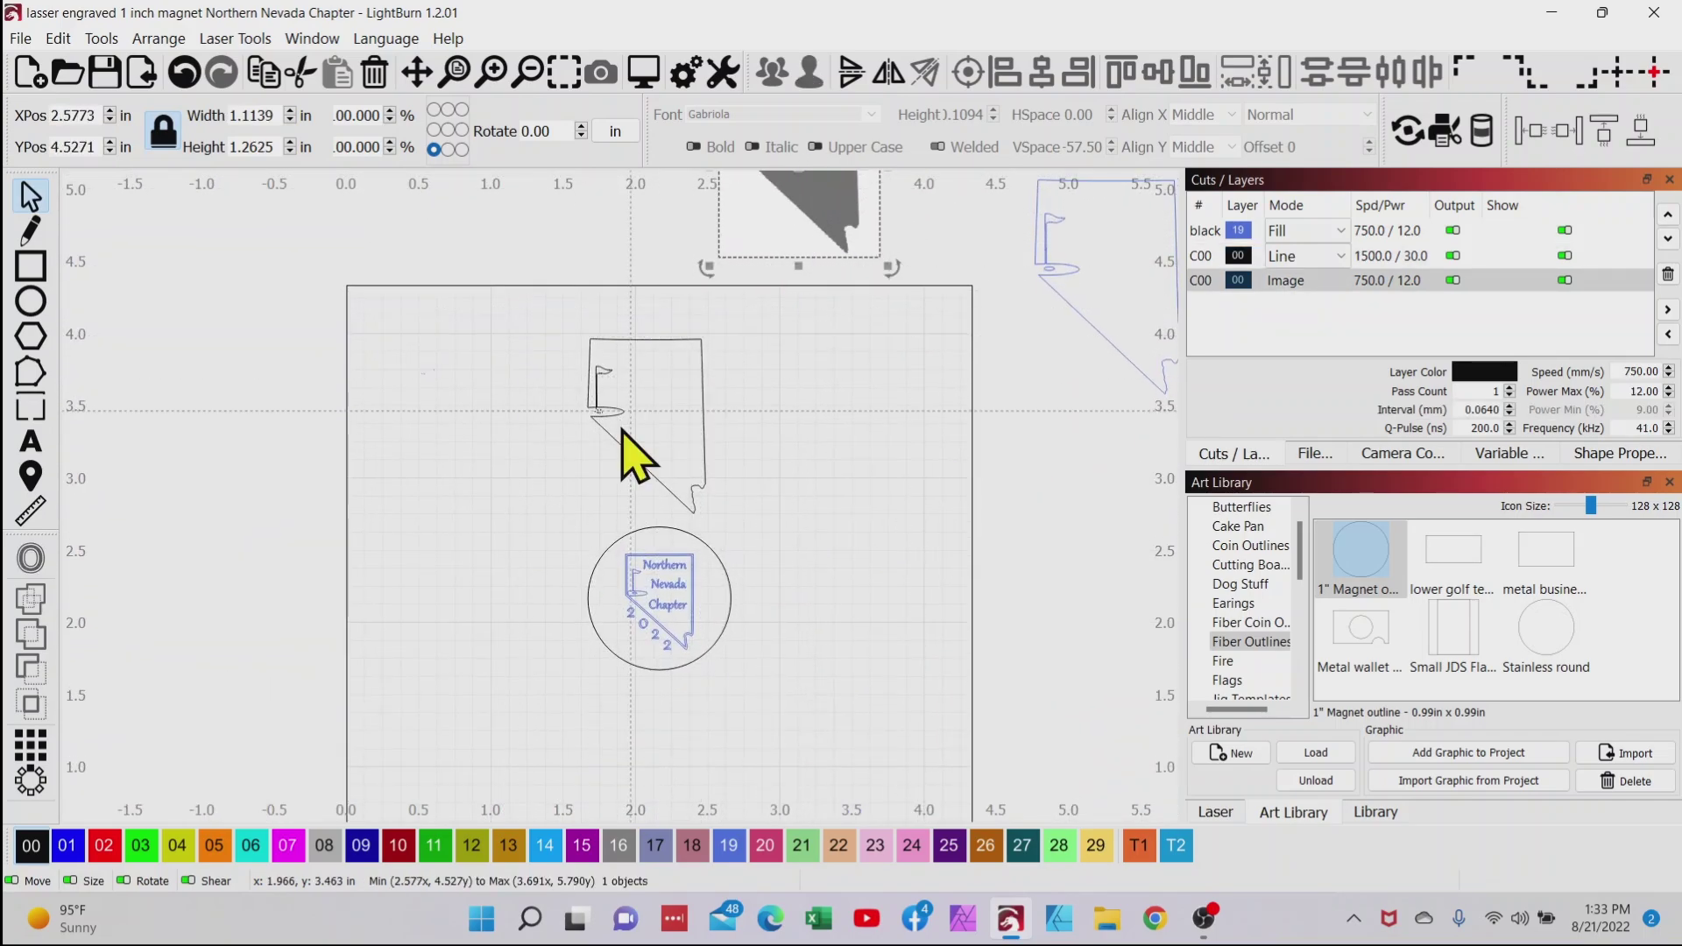
scroll(630, 409, up, 5)
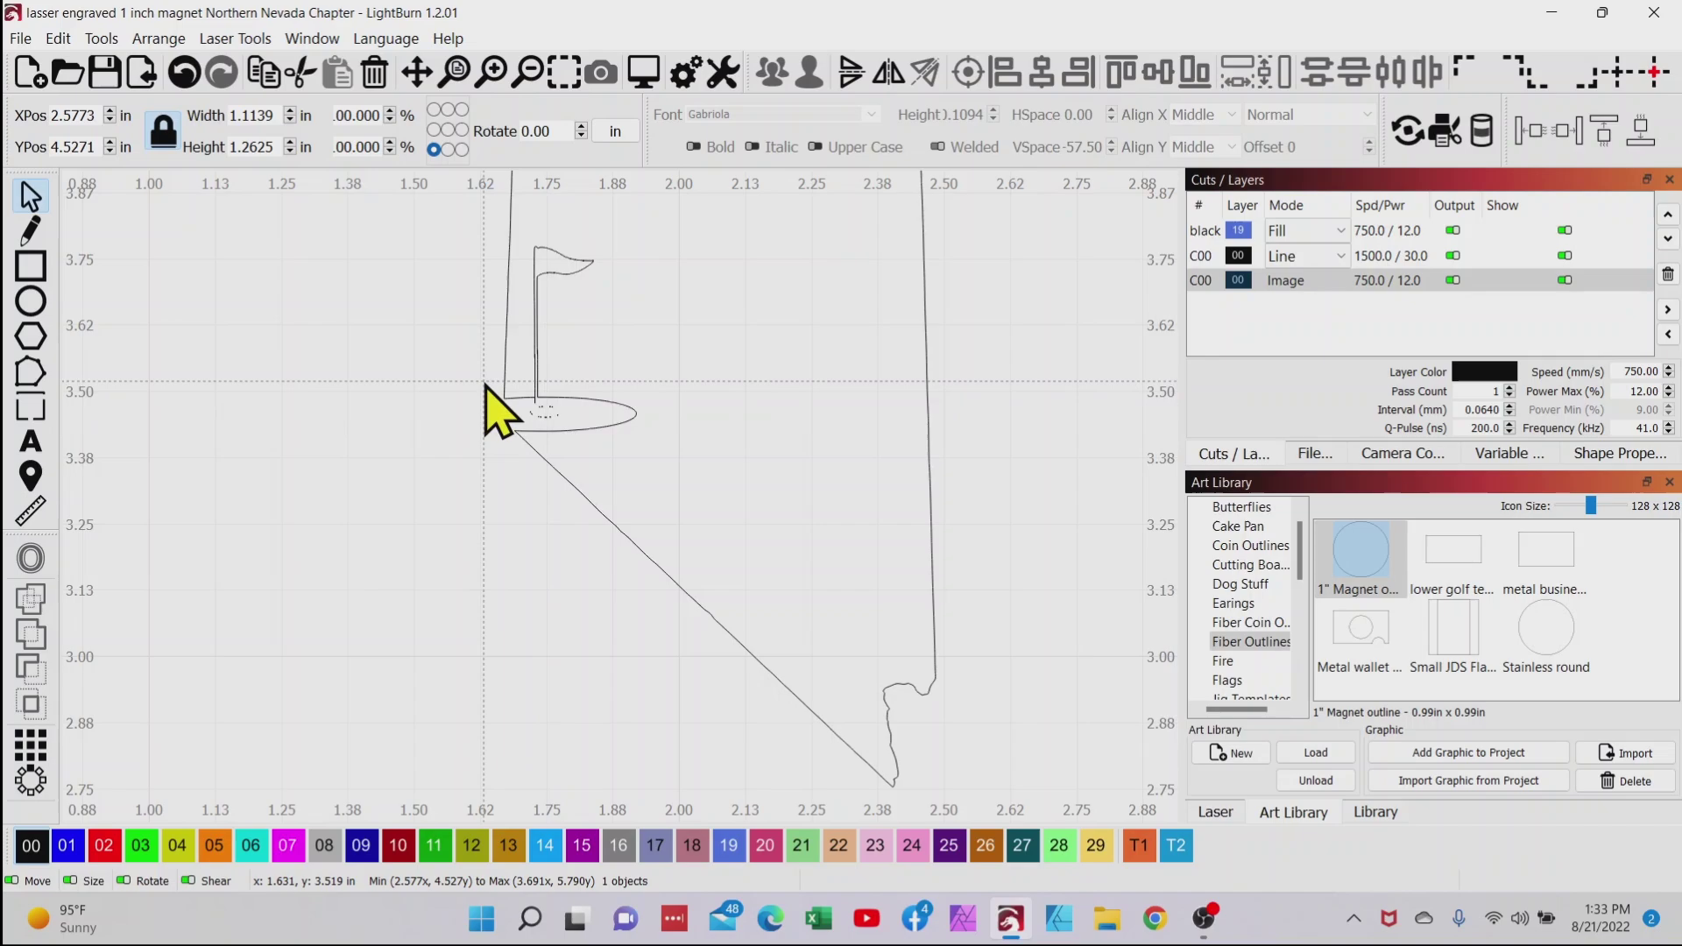
Put the traced outline on the 01 engrave layer and ungroup it into separate pieces
click(504, 380)
click(68, 846)
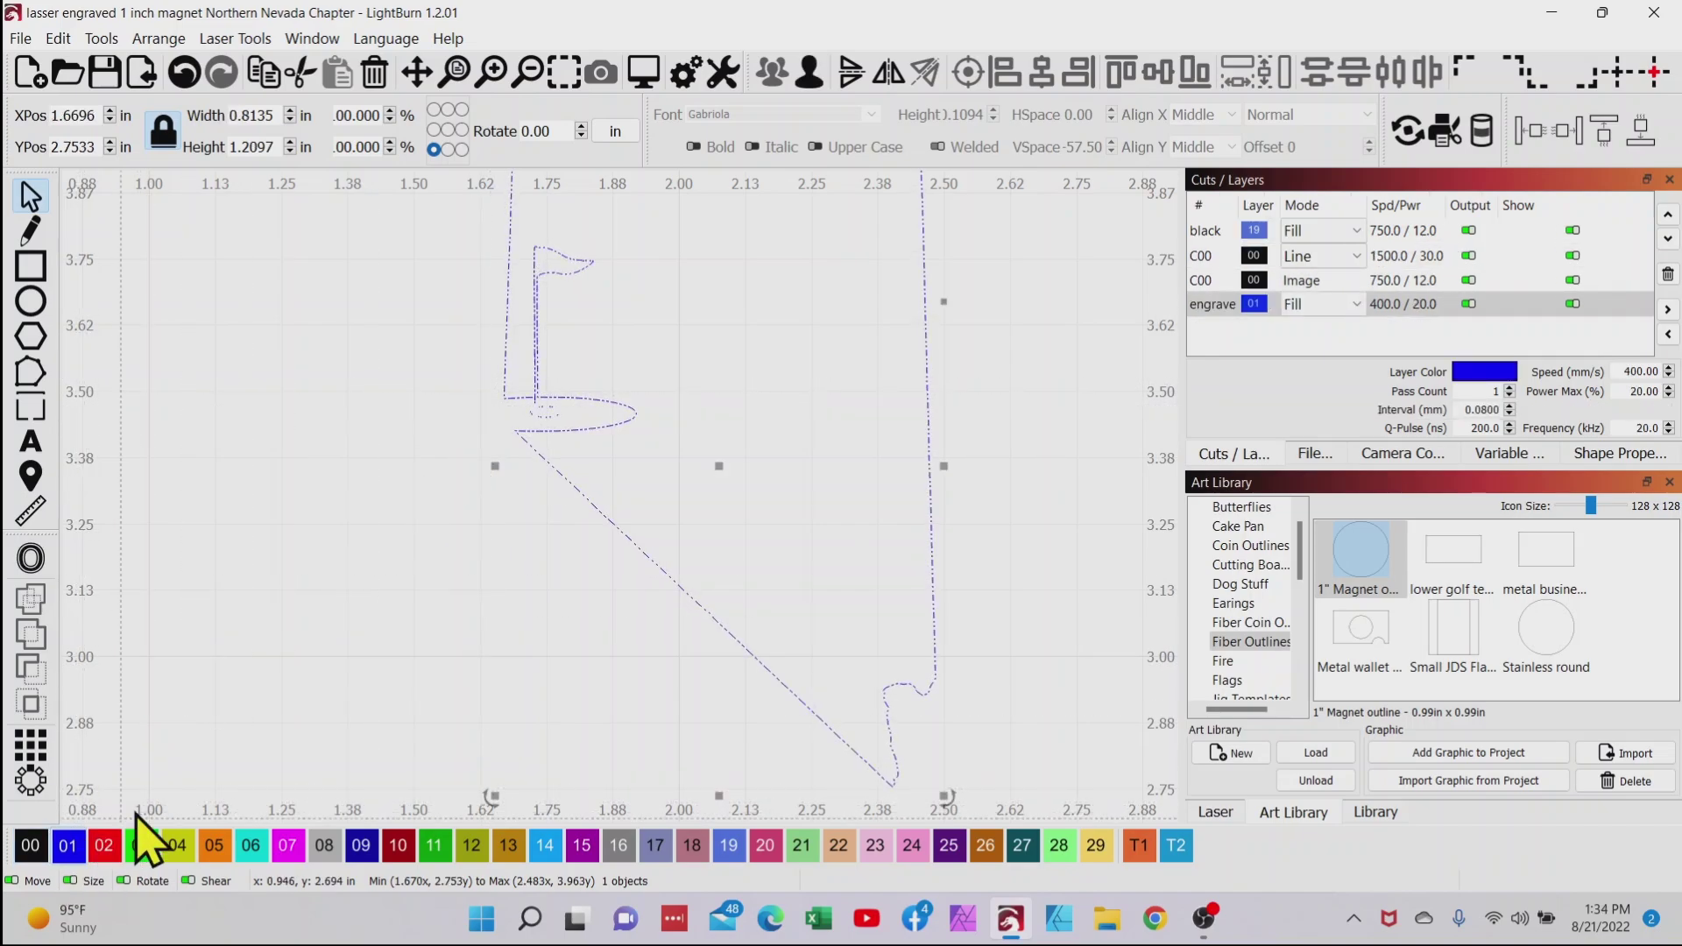
scroll(570, 385, up, 6)
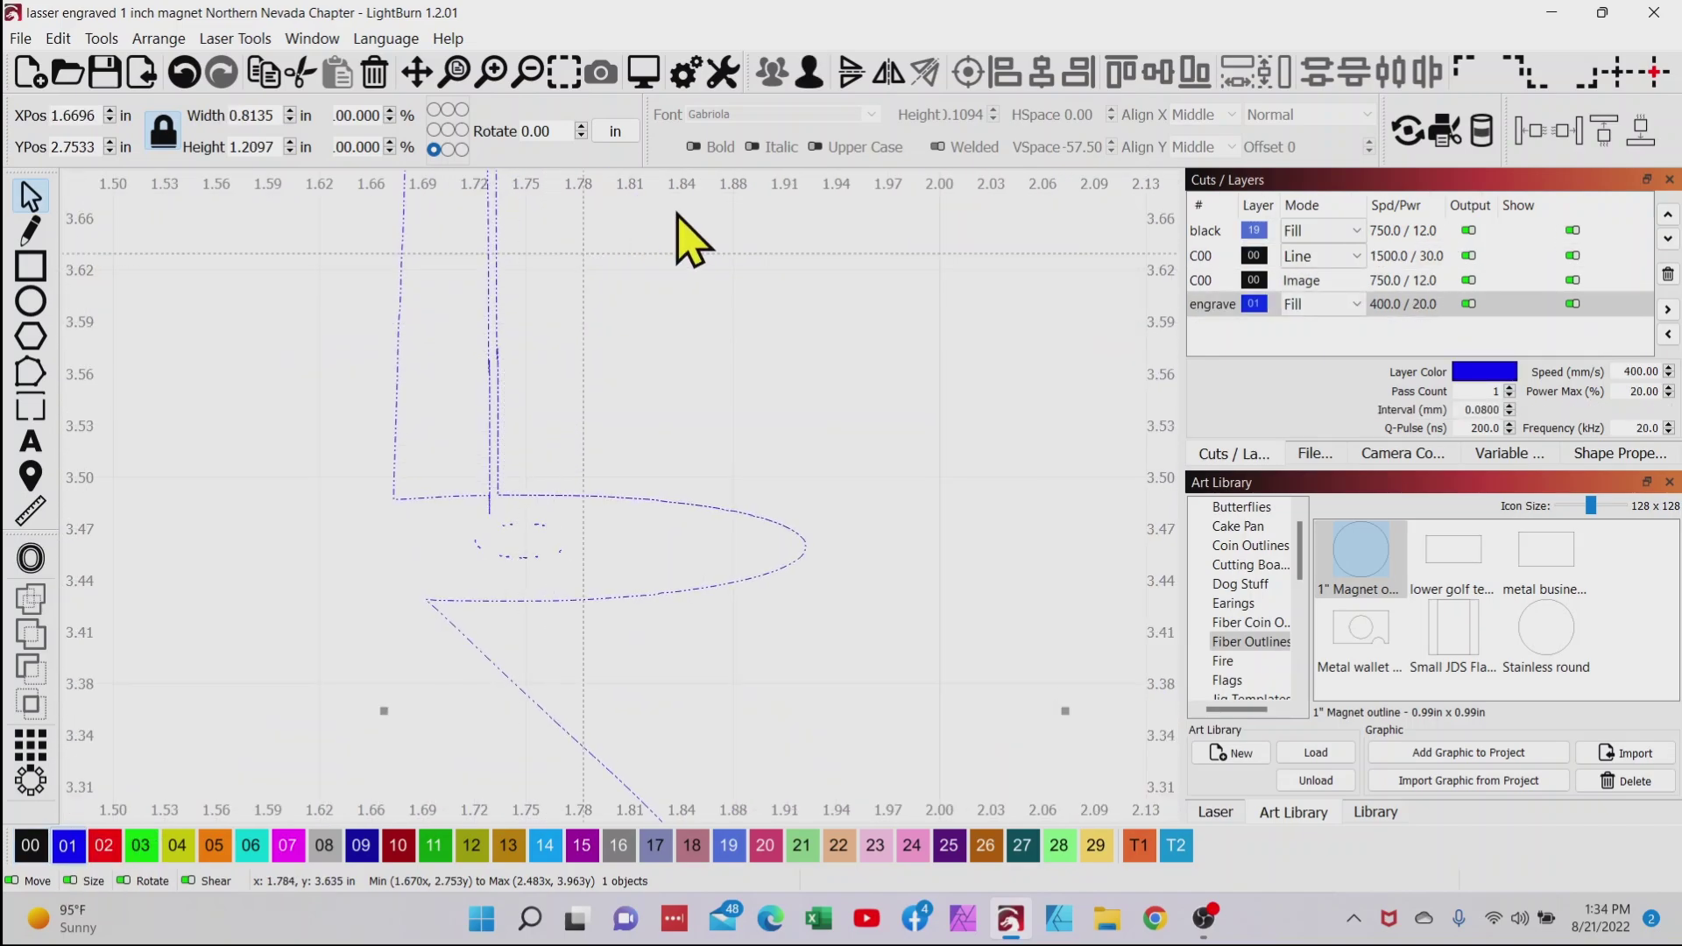
click(807, 74)
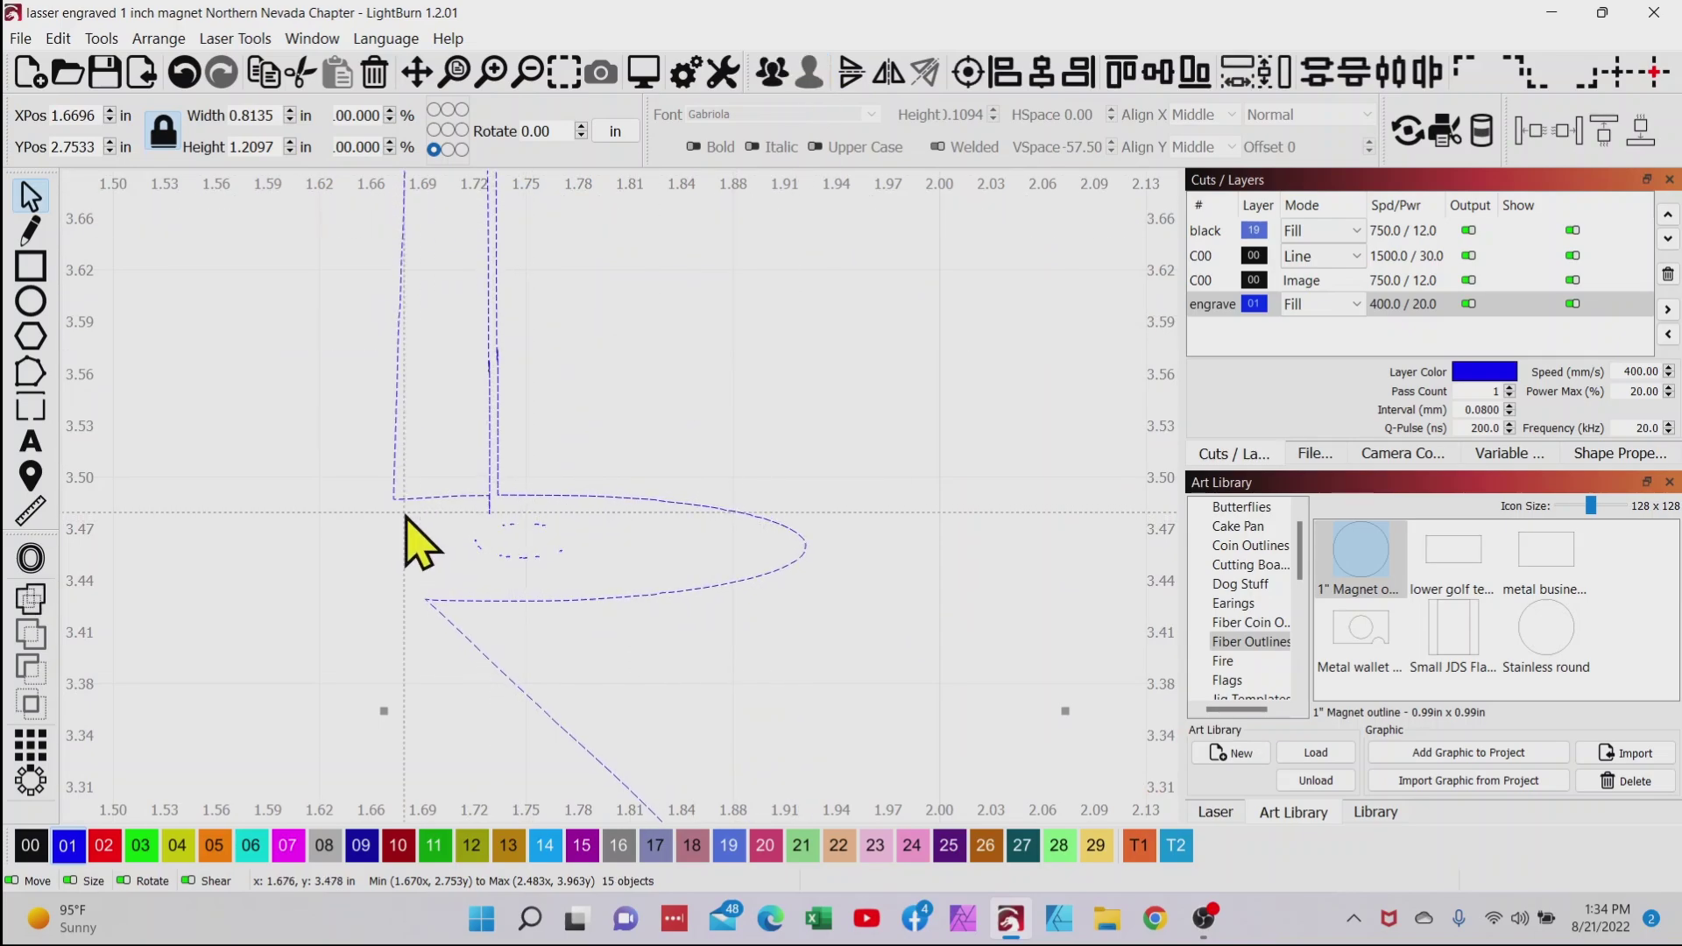
drag(405, 519, 335, 438)
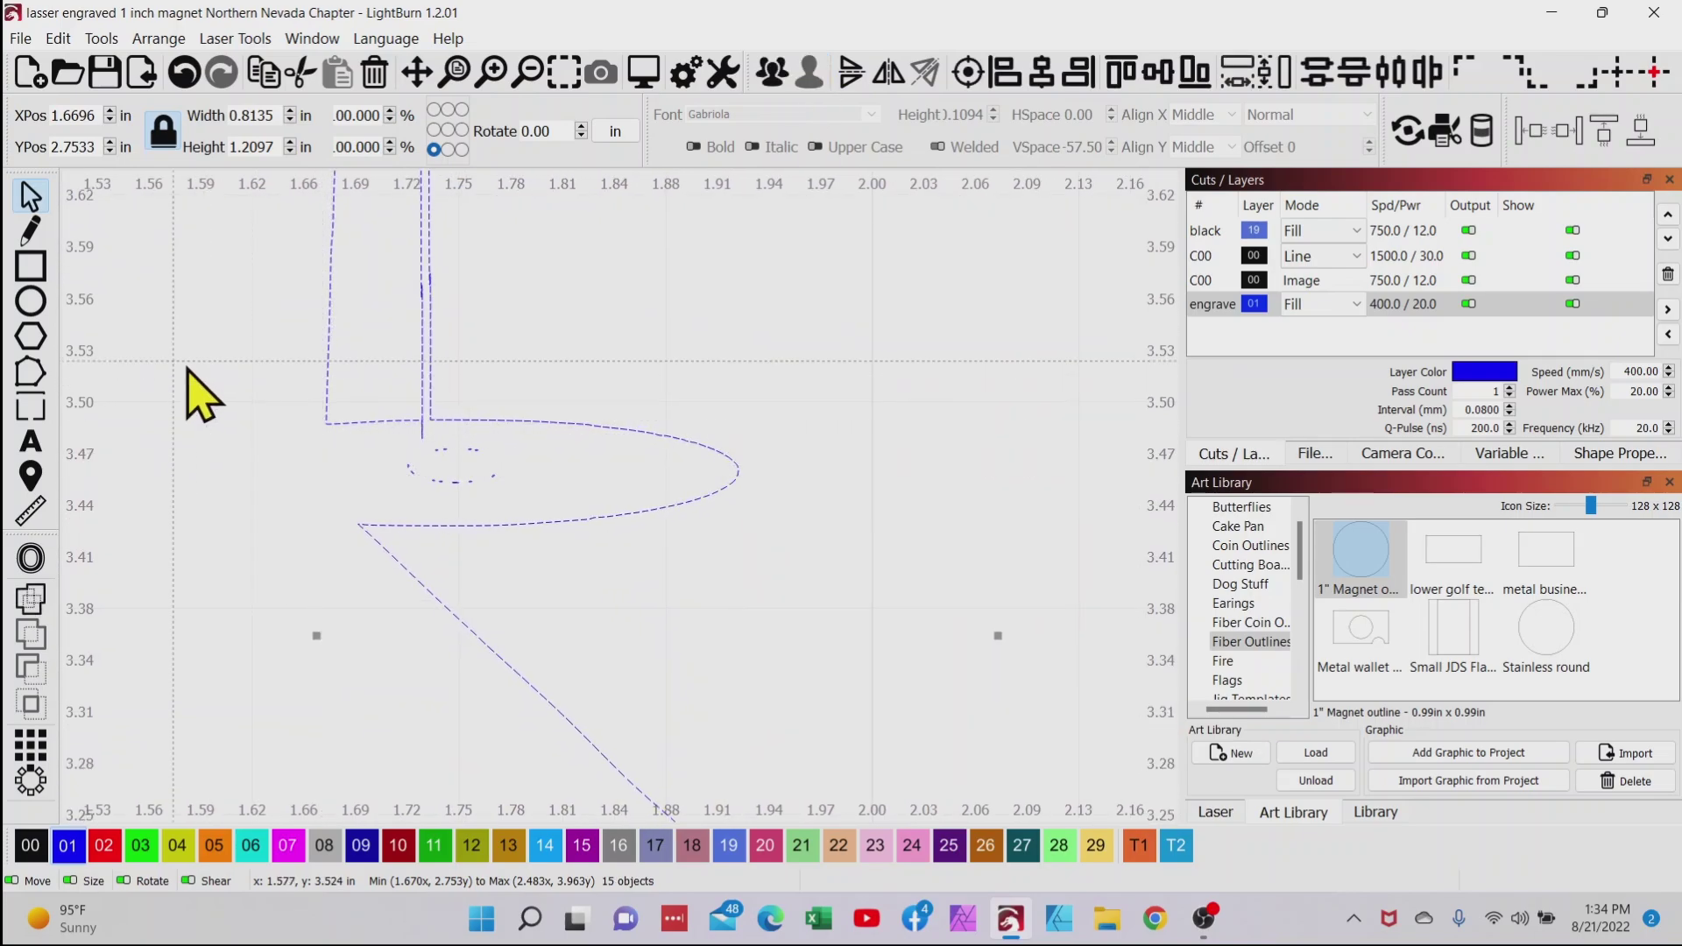
Draw a small ellipse near the flag's hole and set it aside left of the green
click(28, 304)
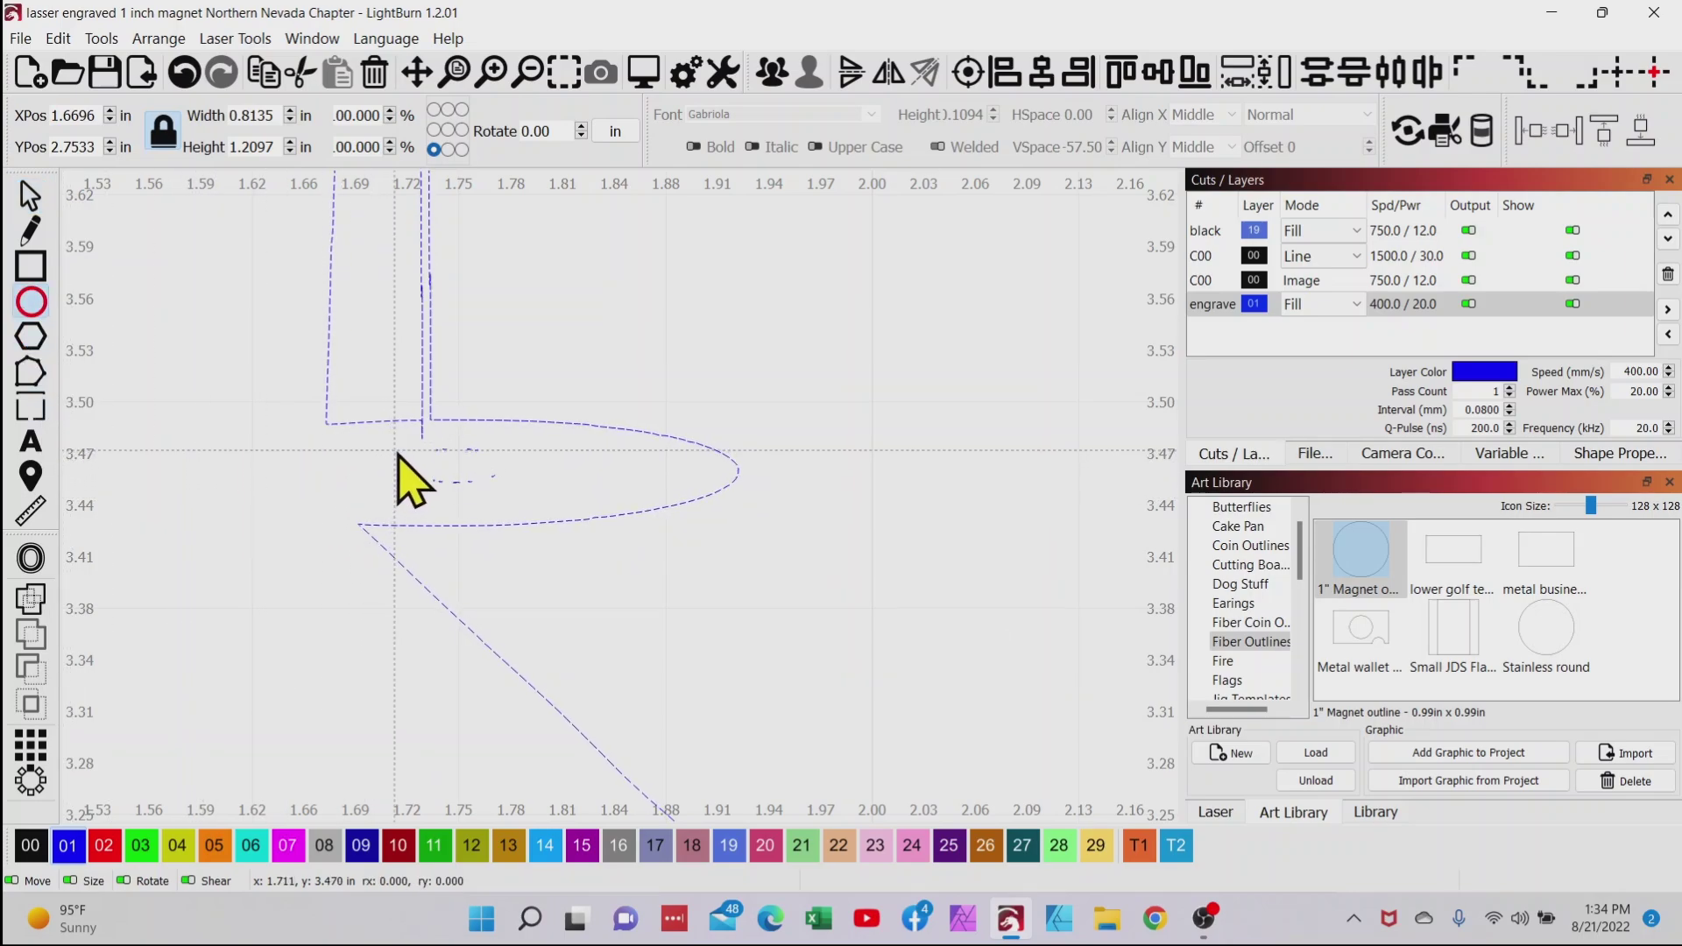
drag(468, 480, 491, 486)
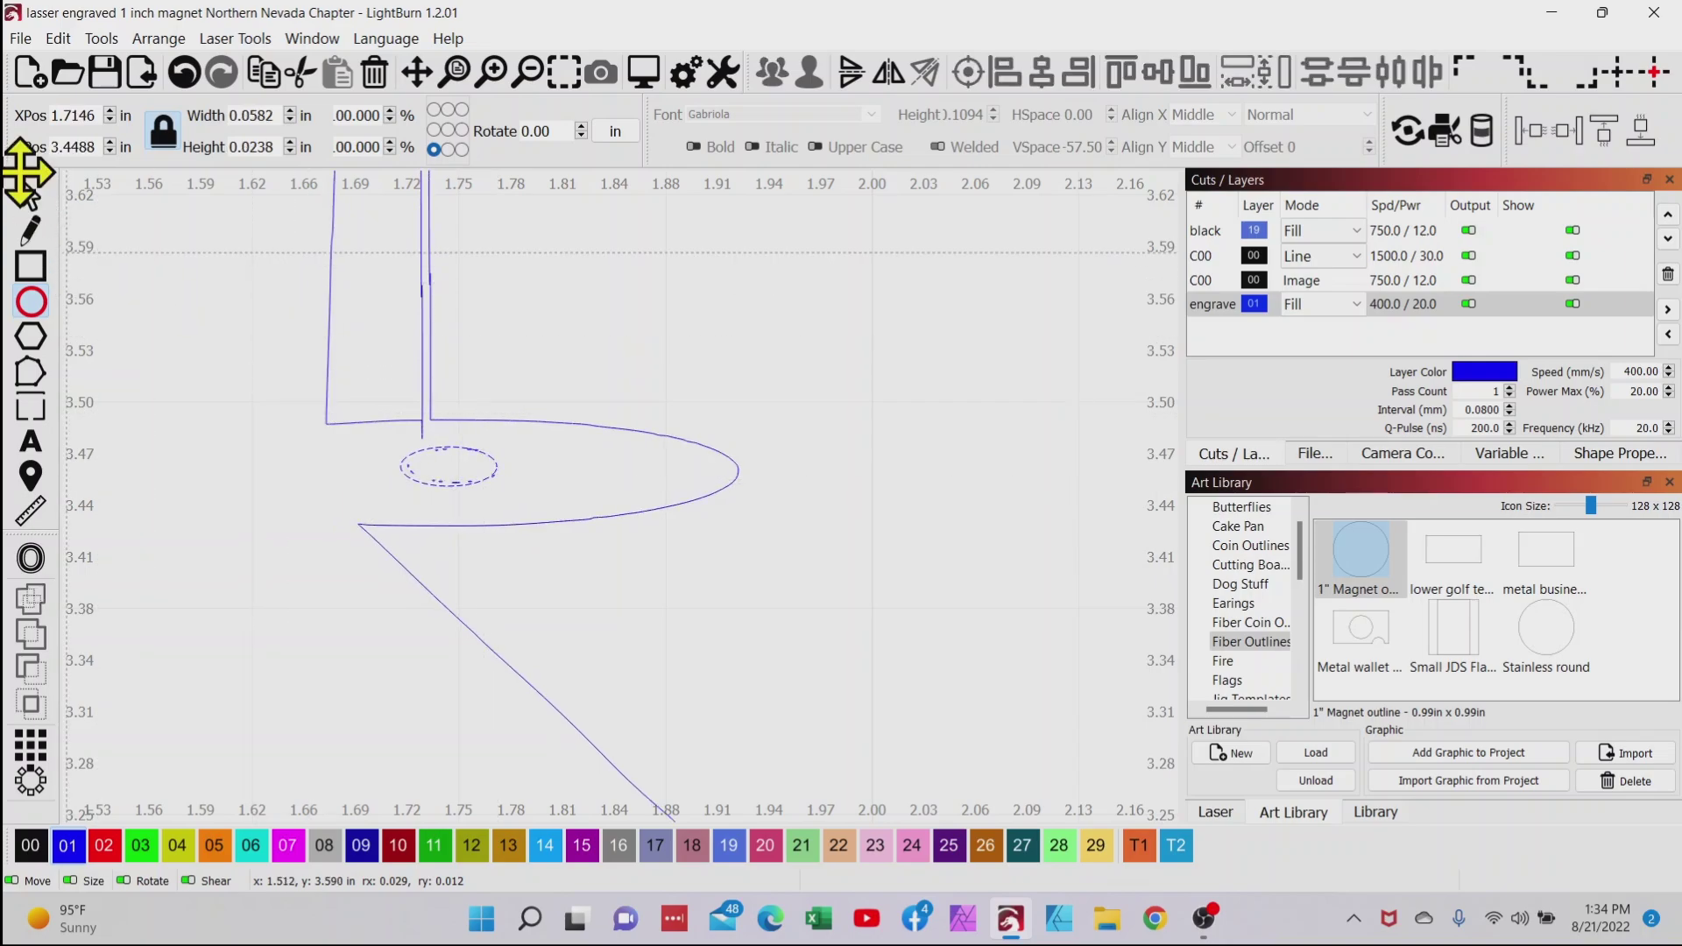
click(30, 194)
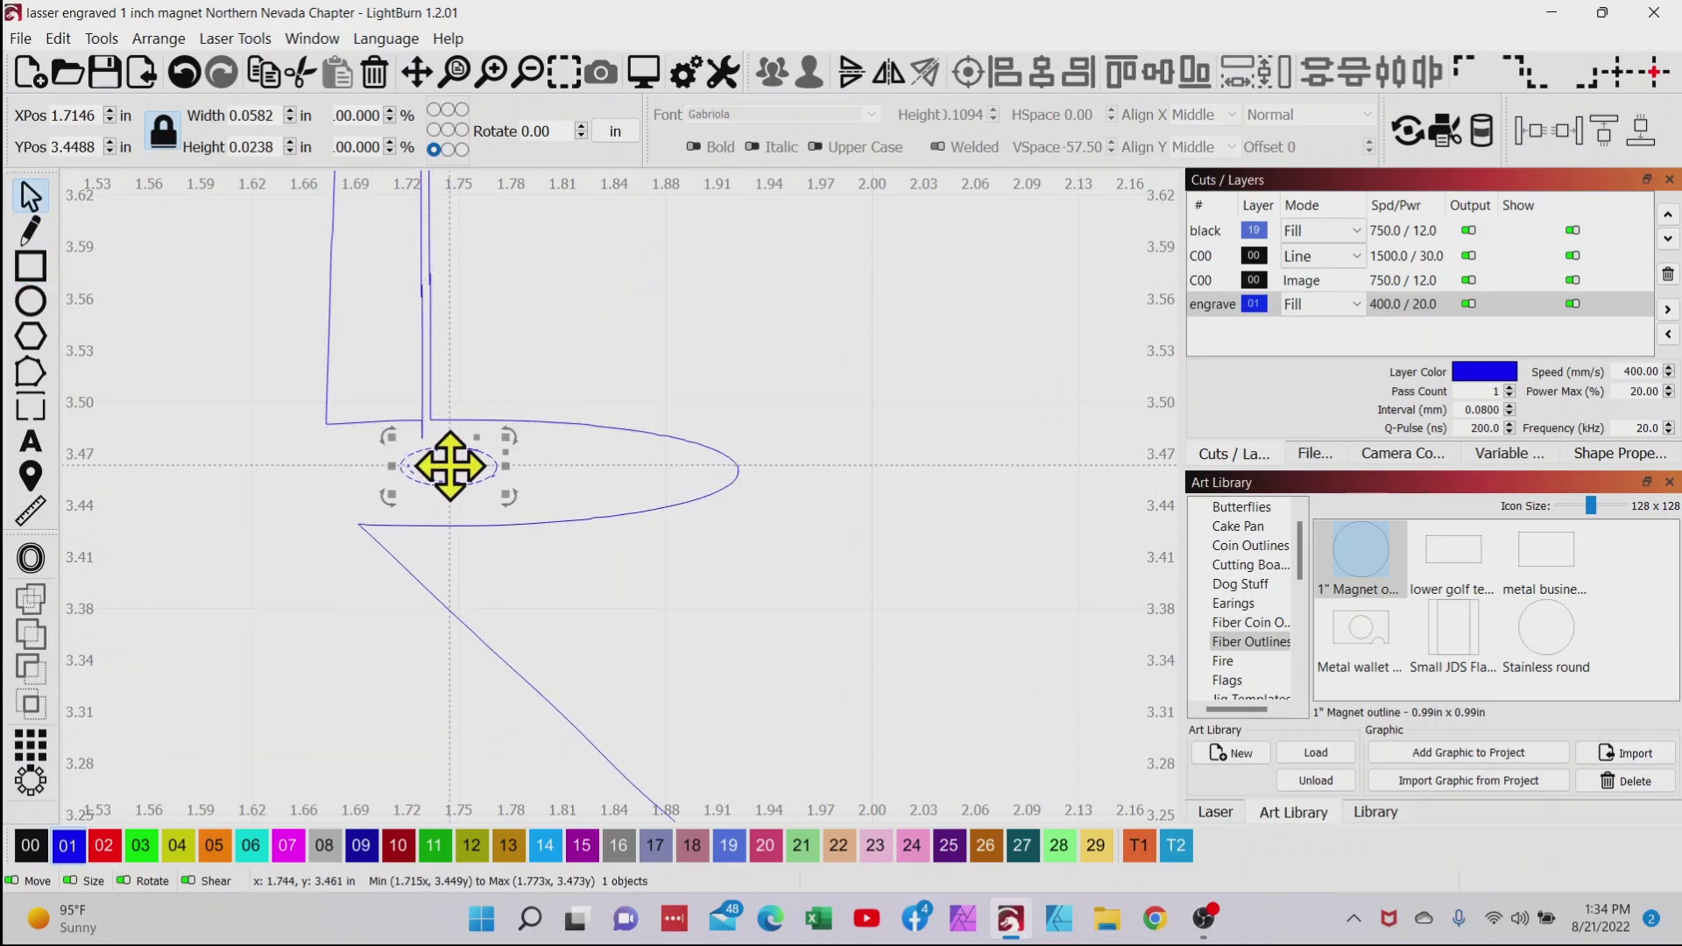
drag(449, 466, 472, 489)
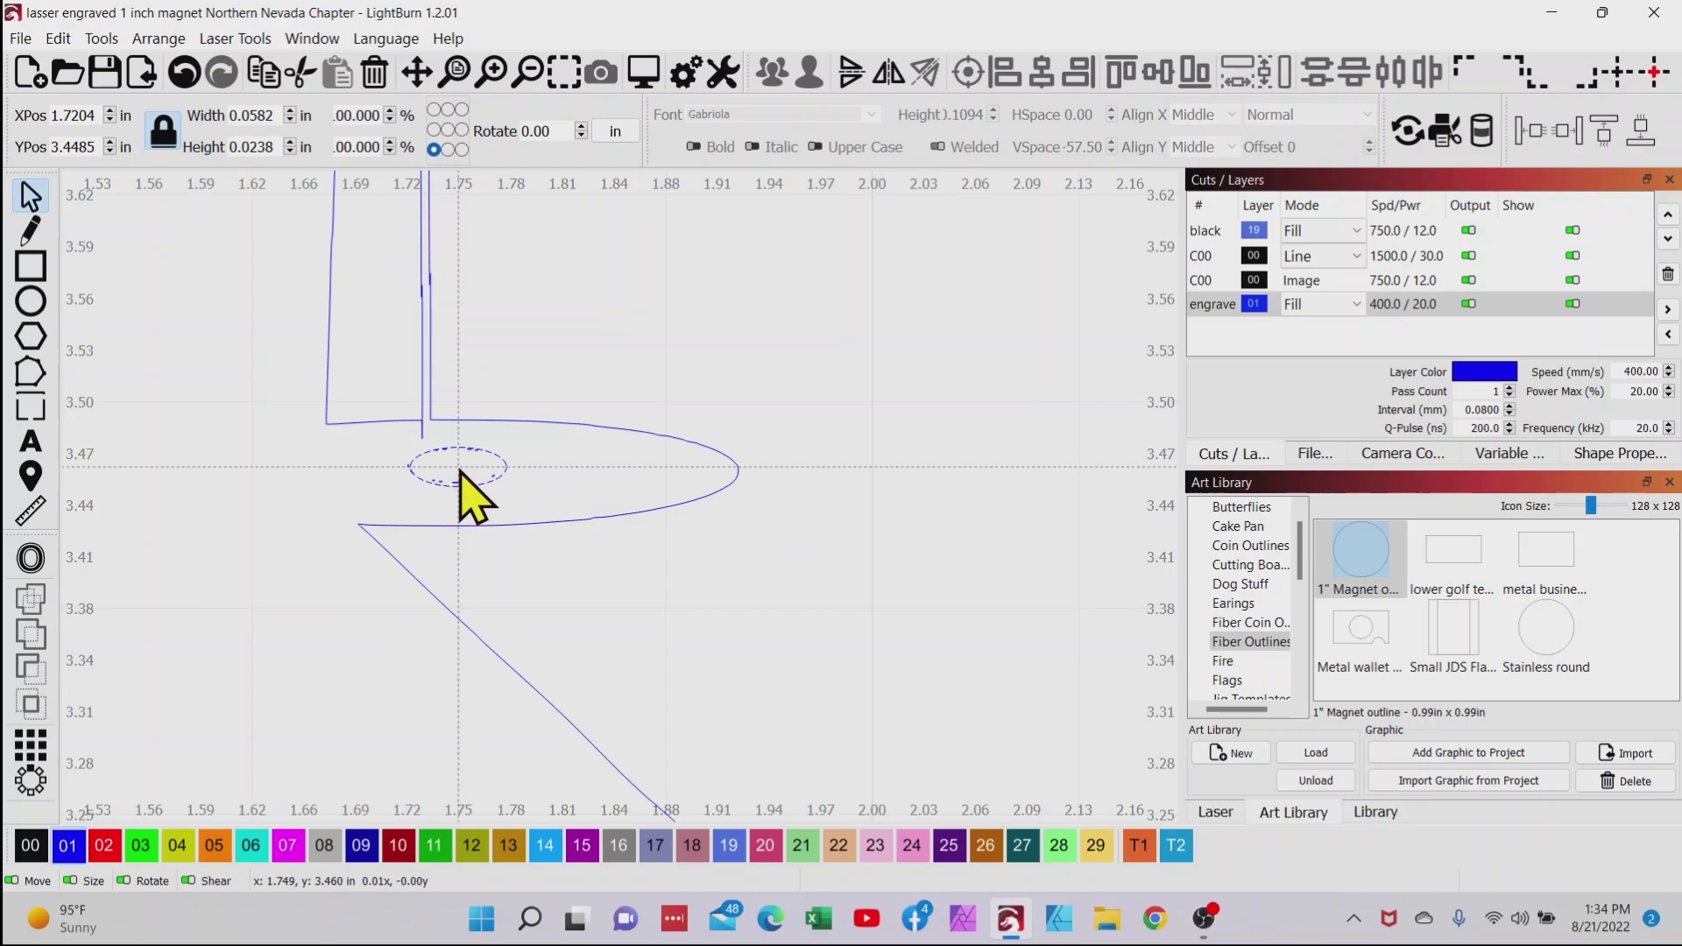
drag(457, 470, 307, 458)
Delete the broken dashed hole fragments and move the ellipse into the hole's place
click(390, 449)
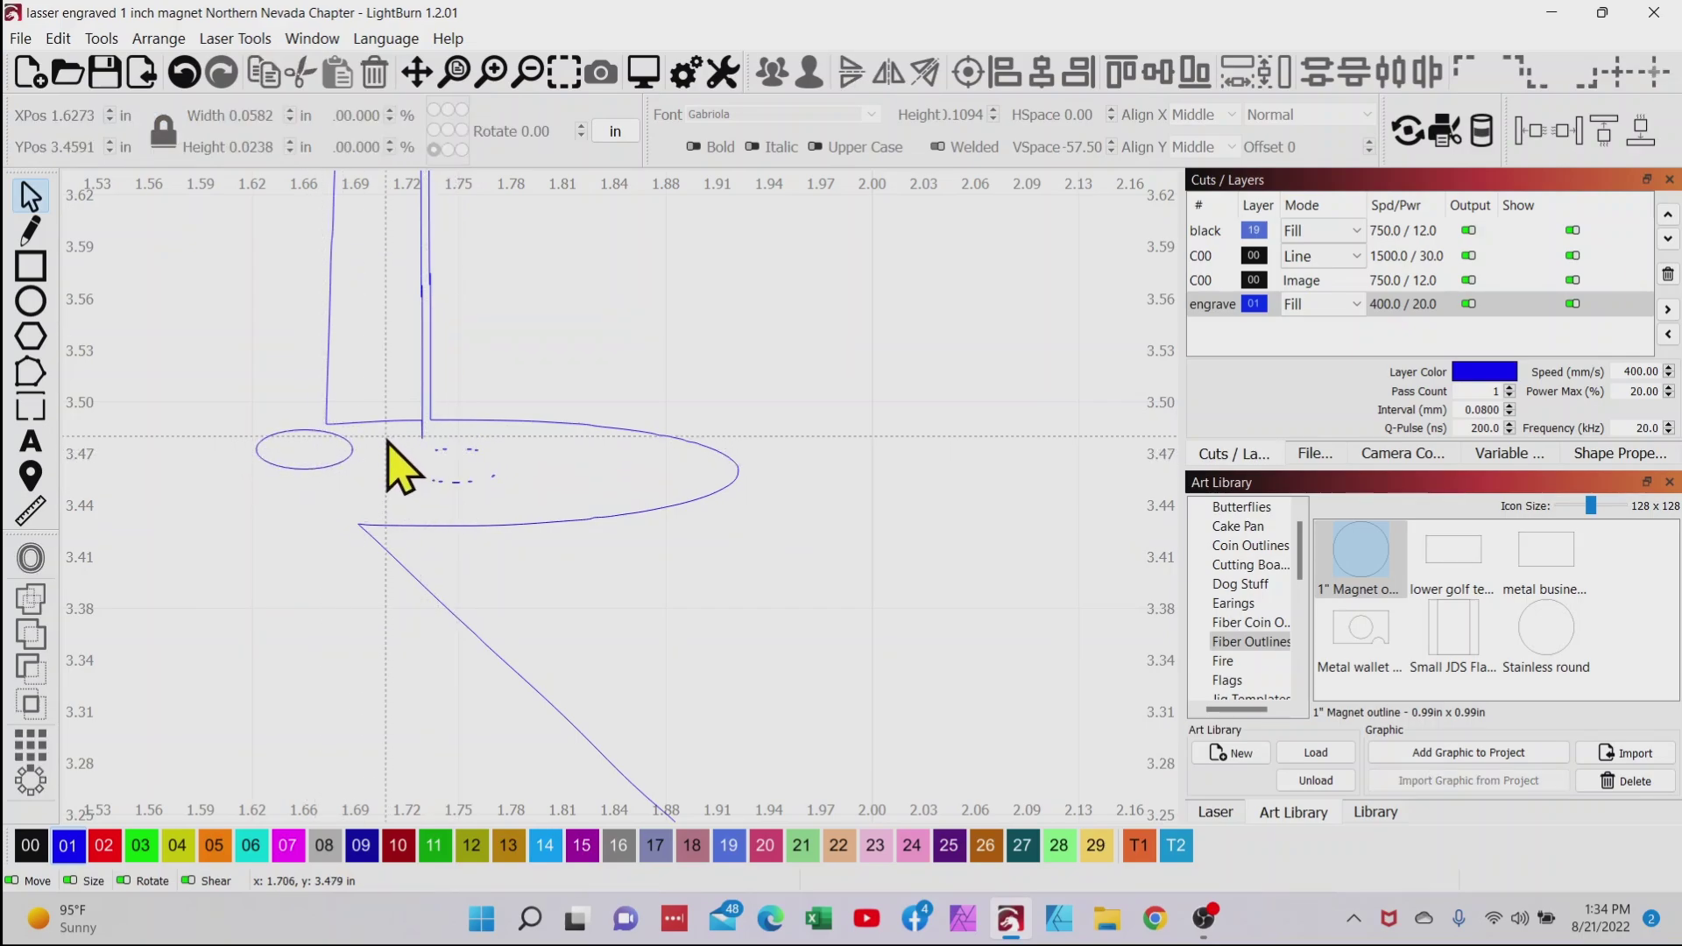
drag(489, 505, 510, 501)
key(Delete)
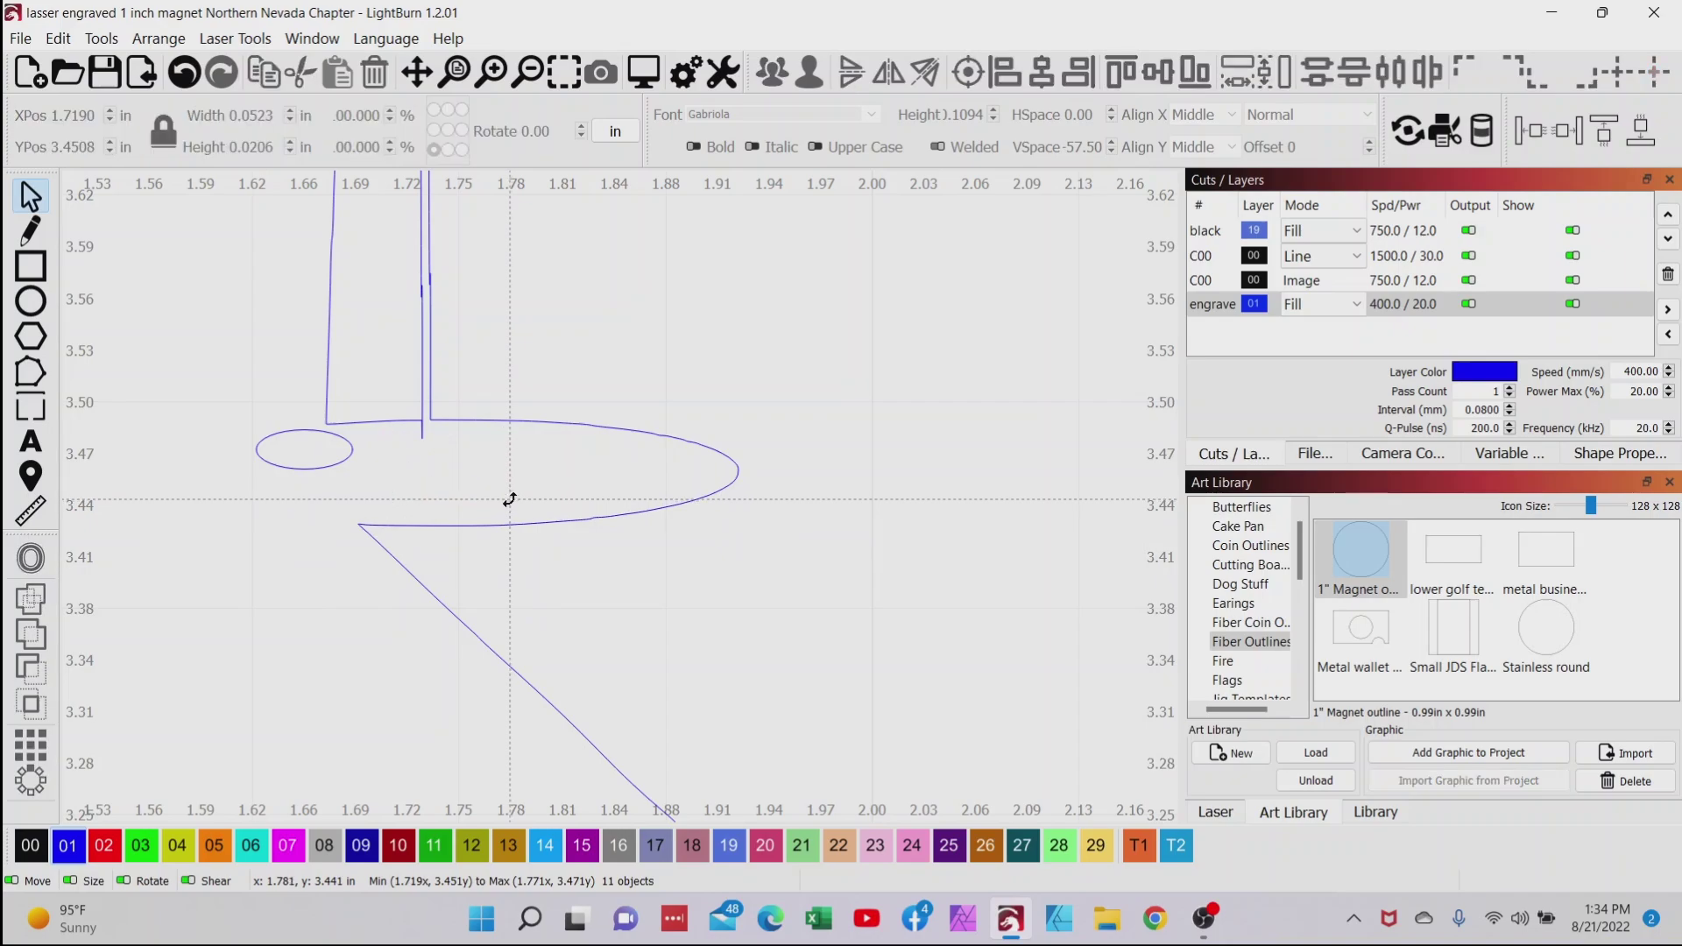
click(349, 451)
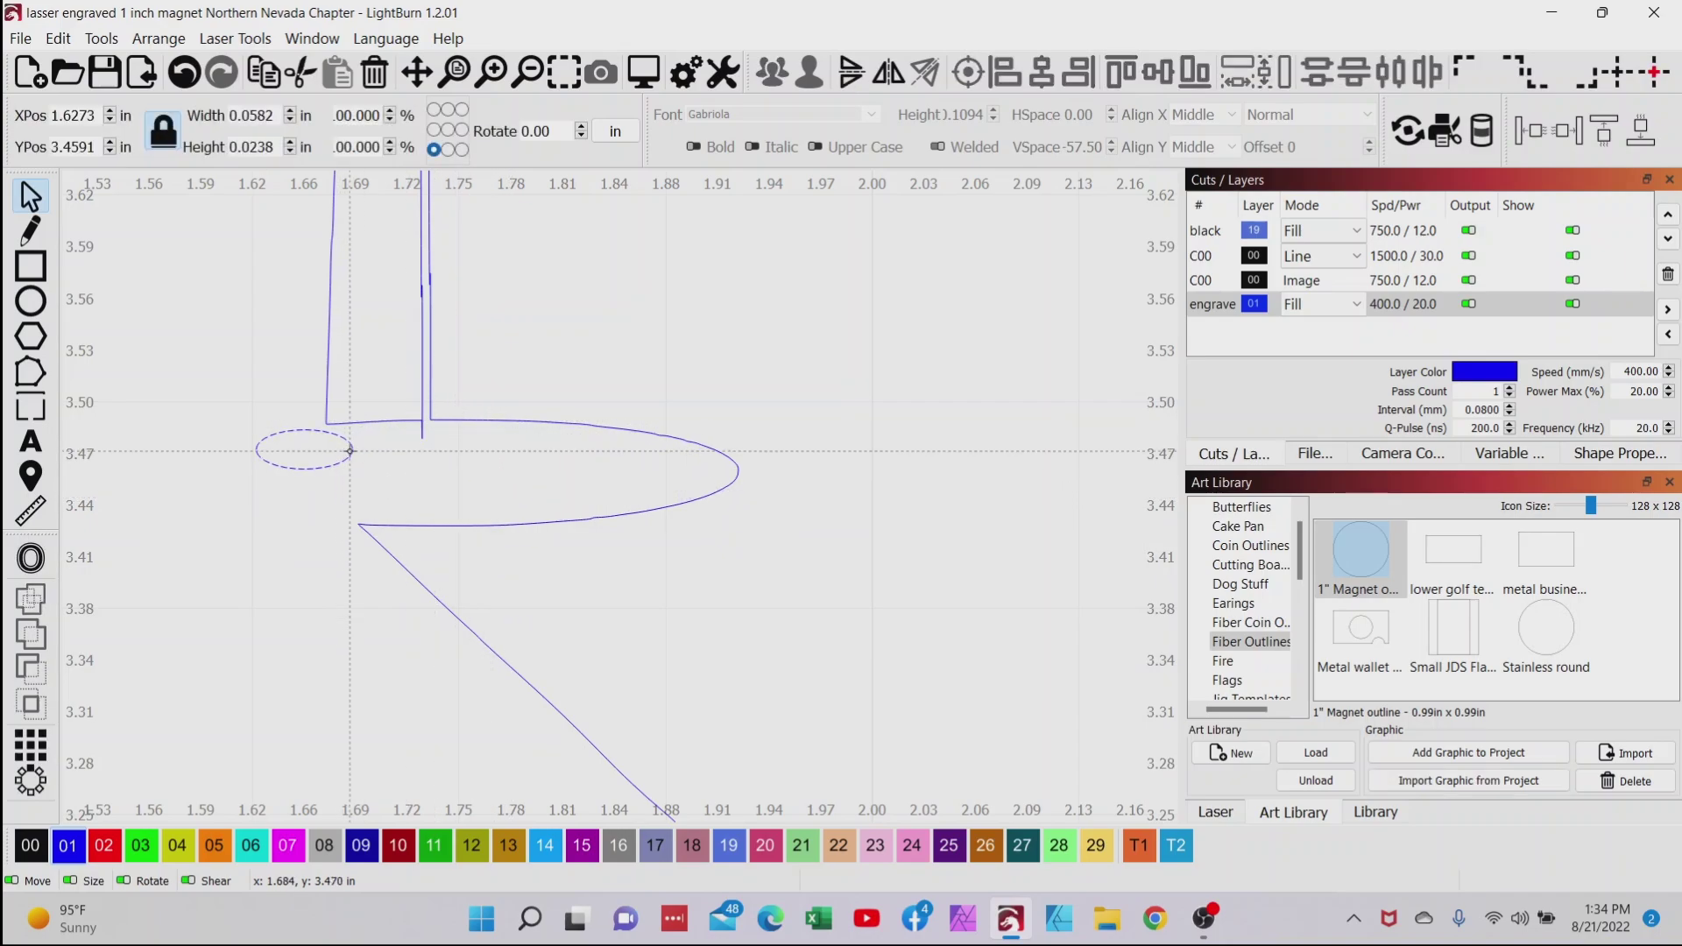
drag(301, 443, 462, 477)
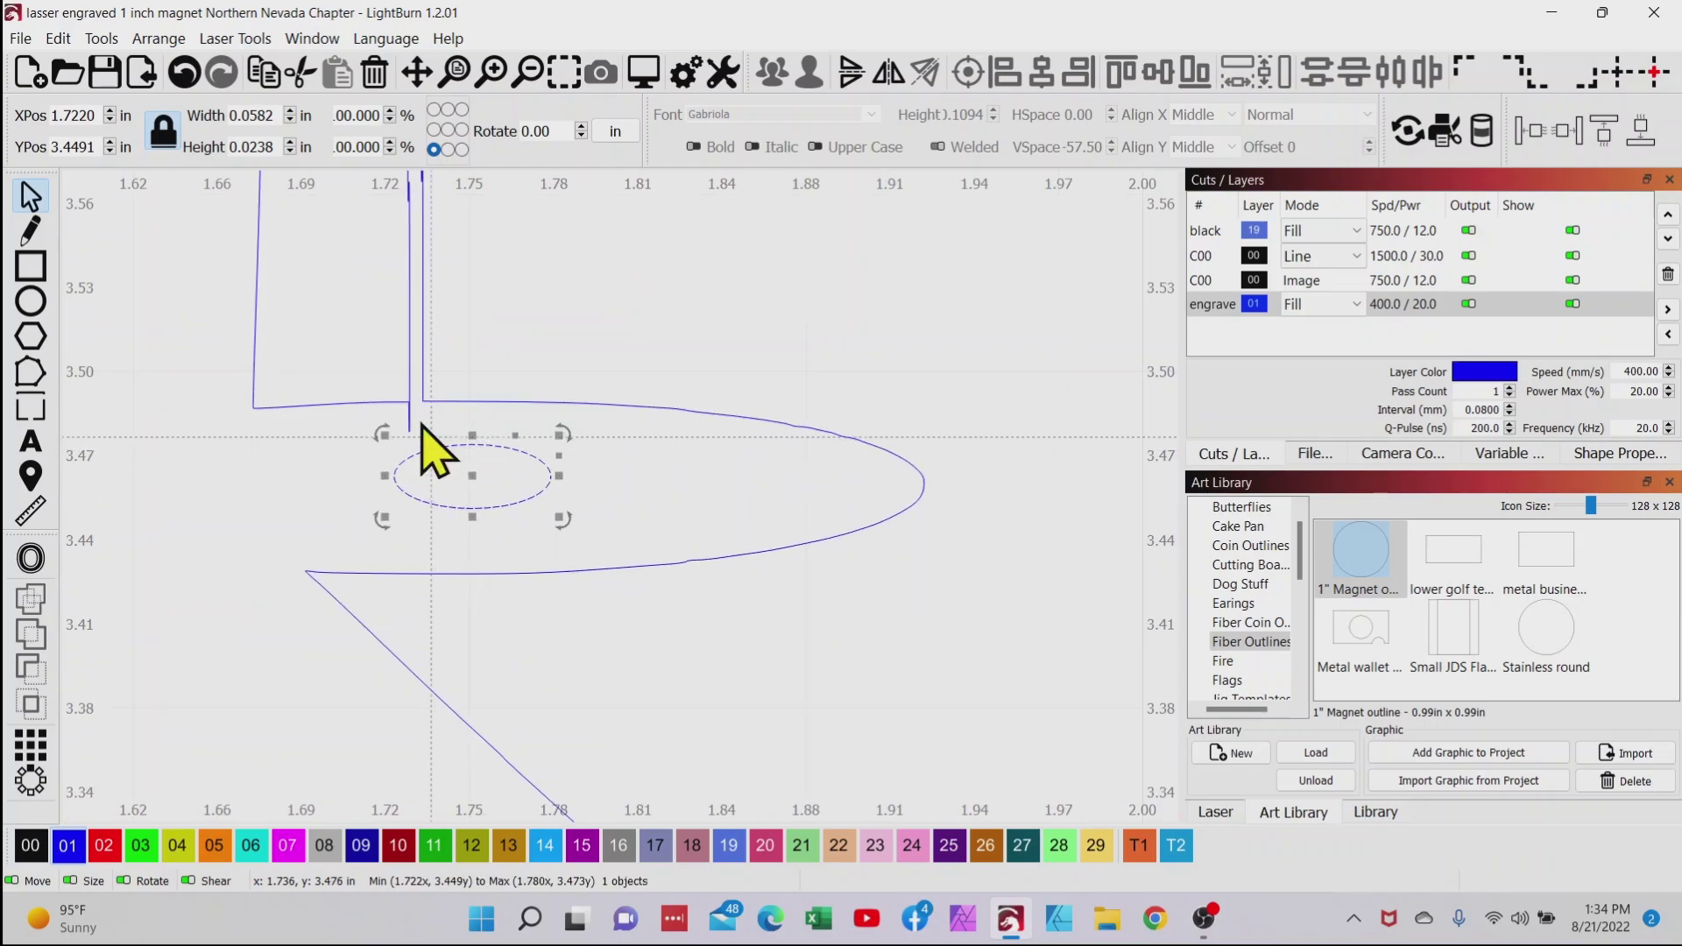
In node editing, pull the stem's bottom node down and delete the green's lower-left corner segment
scroll(419, 442, up, 8)
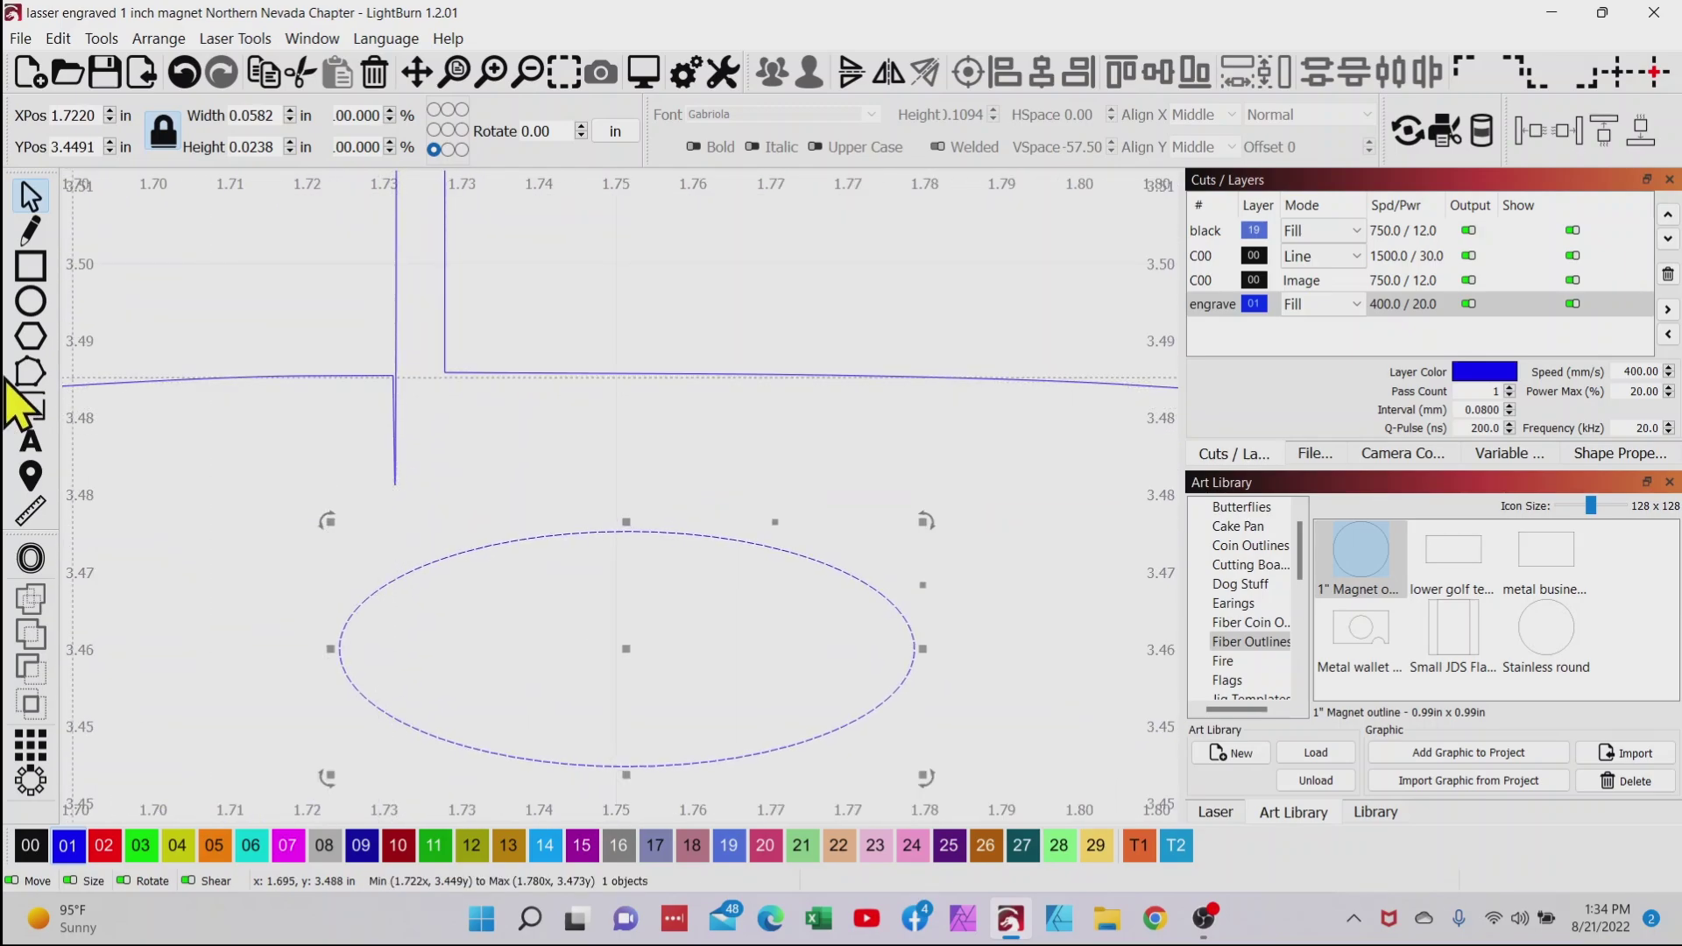
click(35, 386)
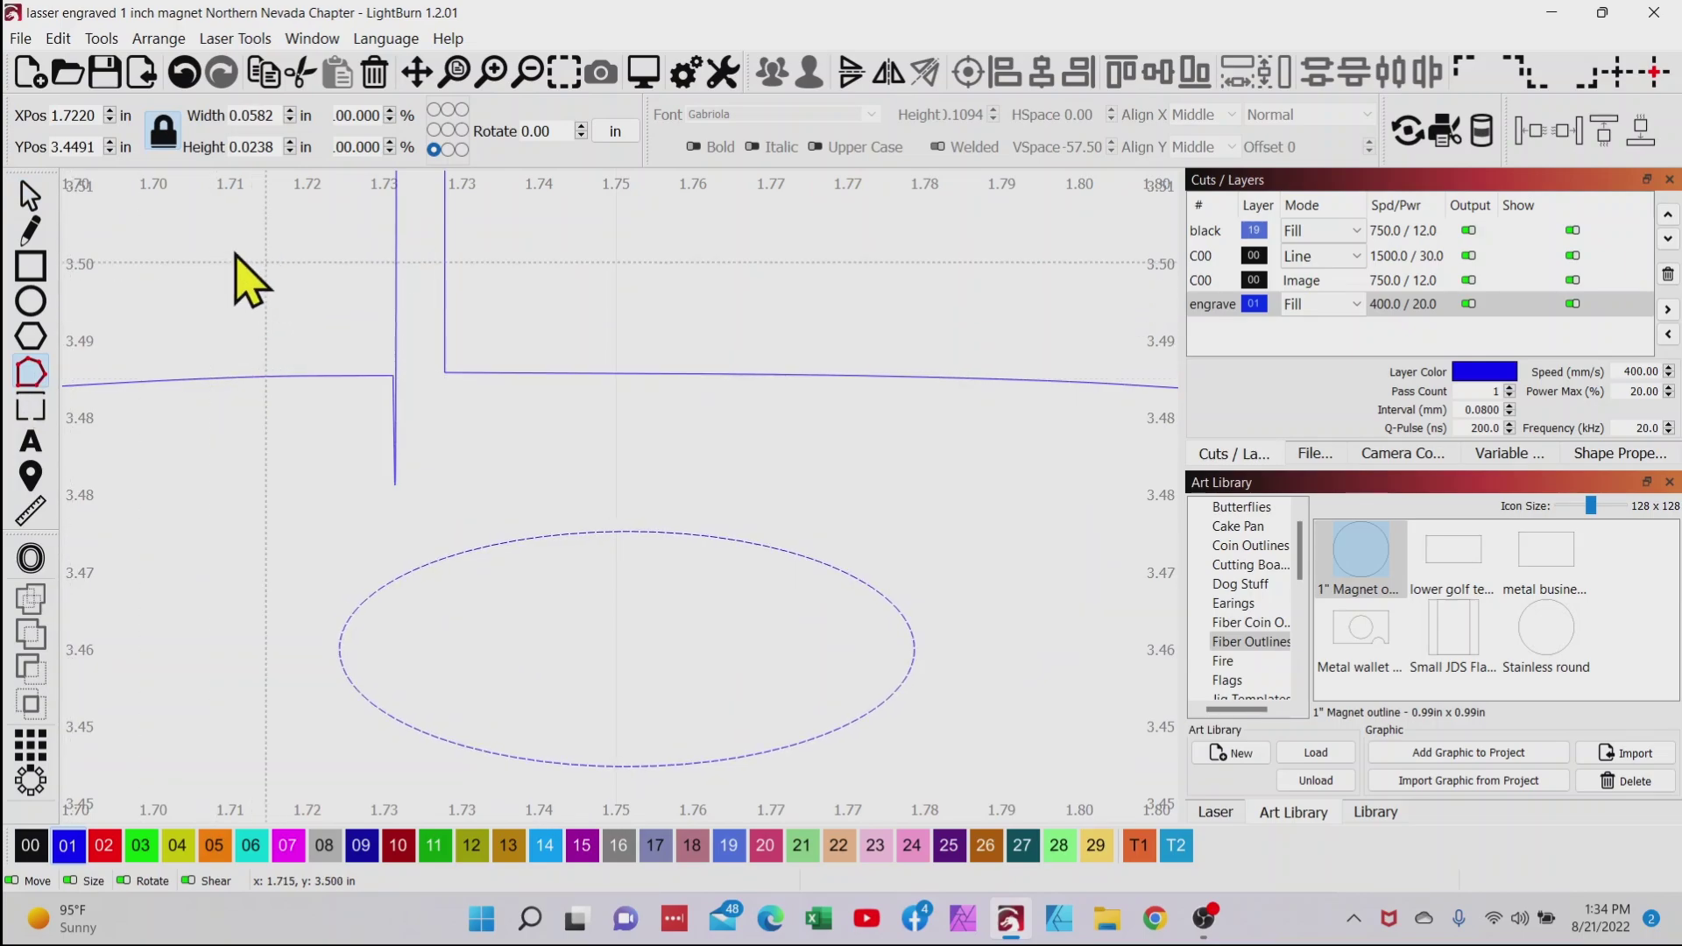
click(395, 455)
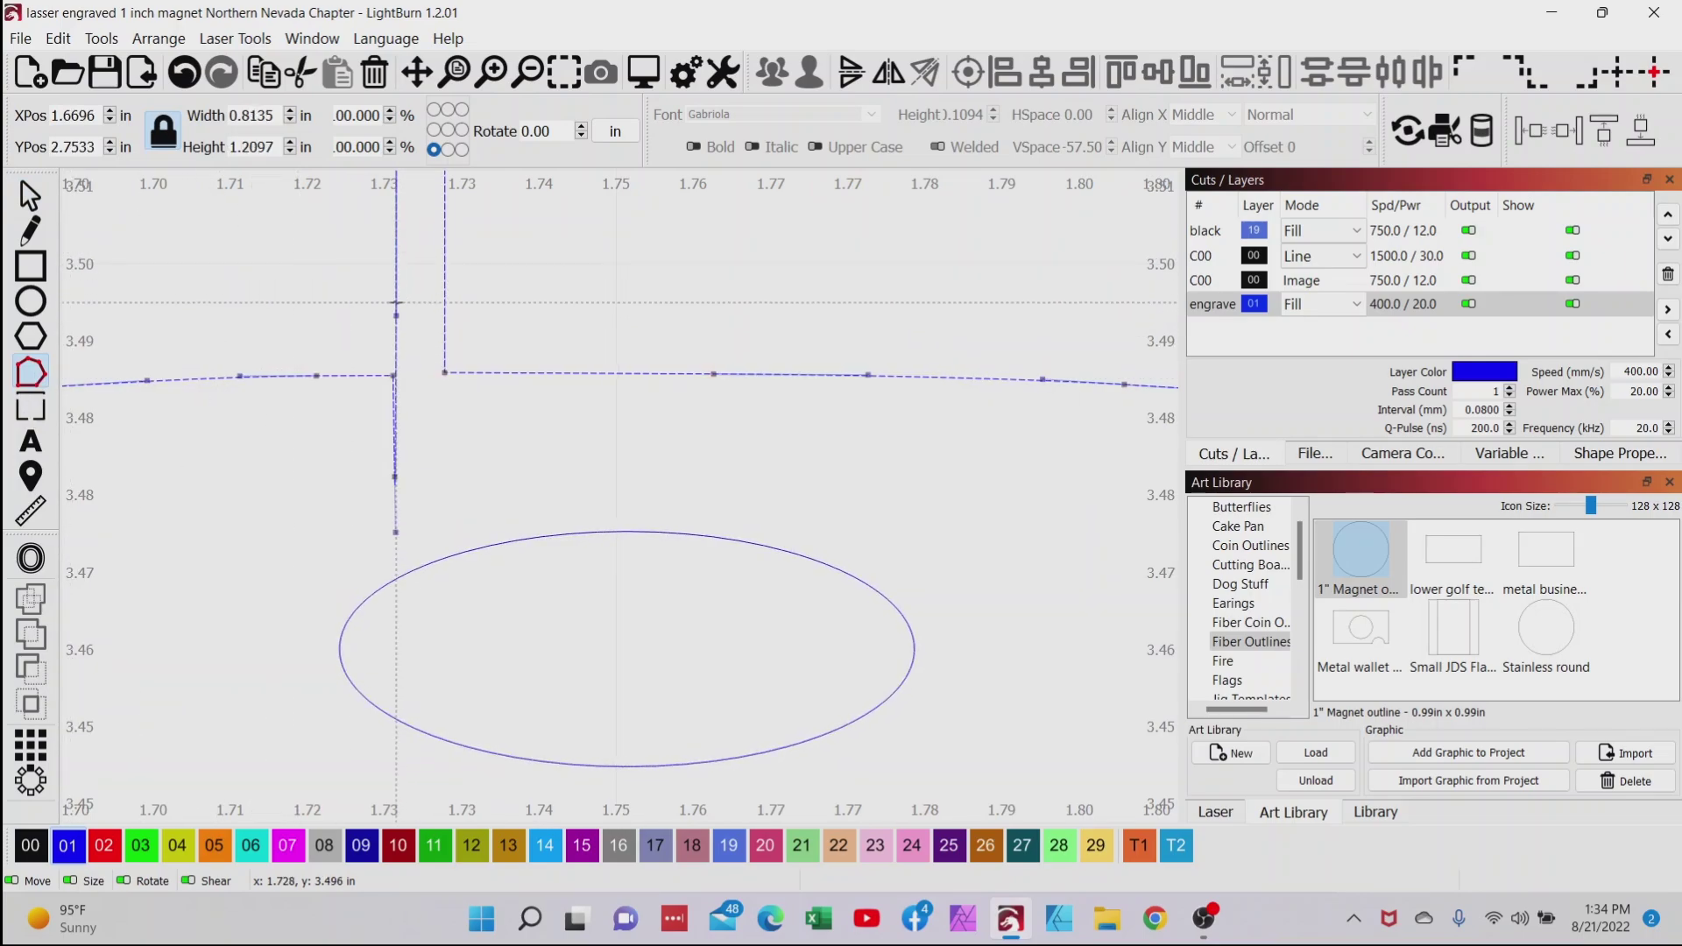
drag(396, 508, 396, 482)
scroll(402, 481, down, 3)
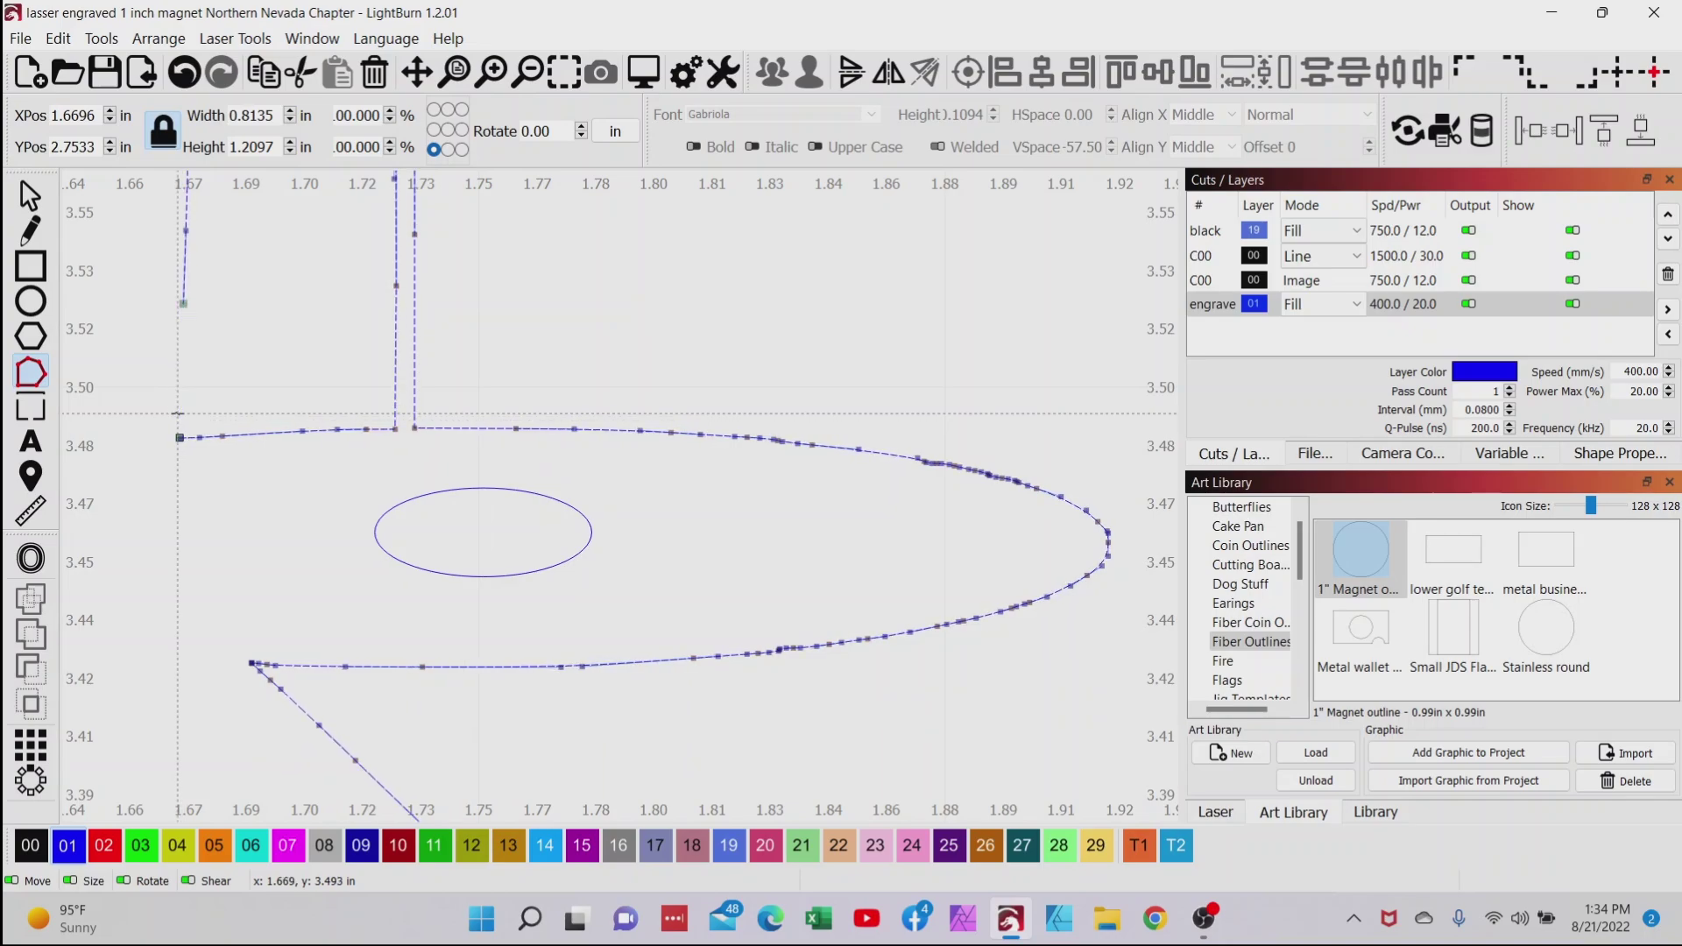
scroll(255, 670, up, 3)
scroll(255, 671, up, 3)
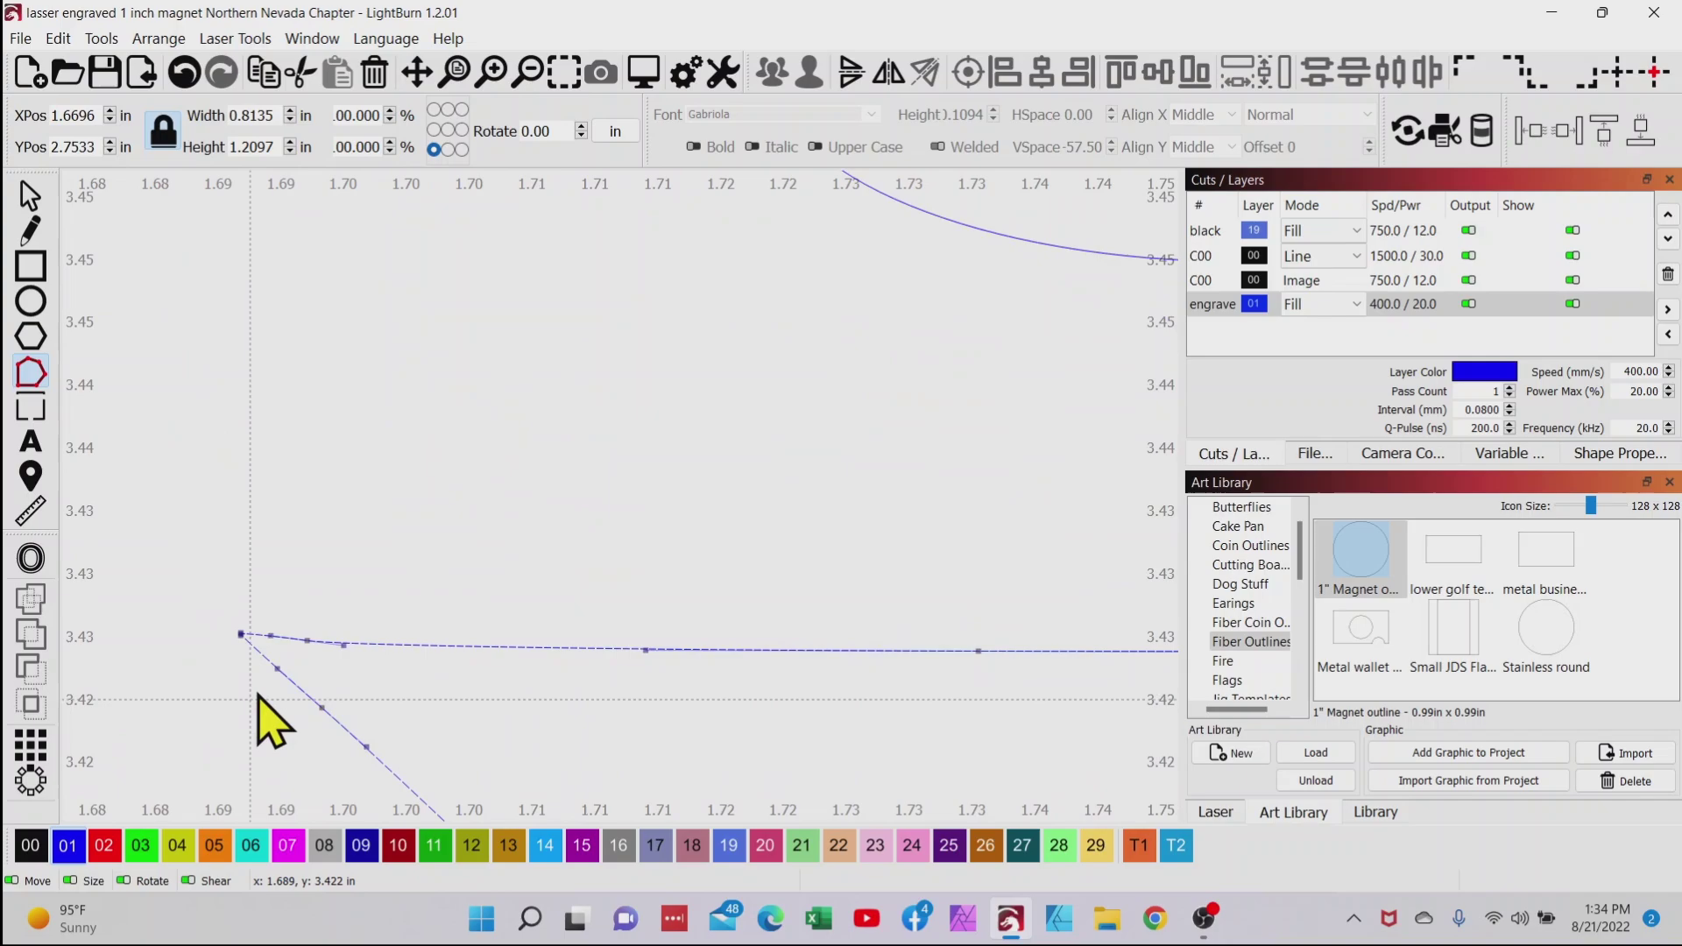
key(d)
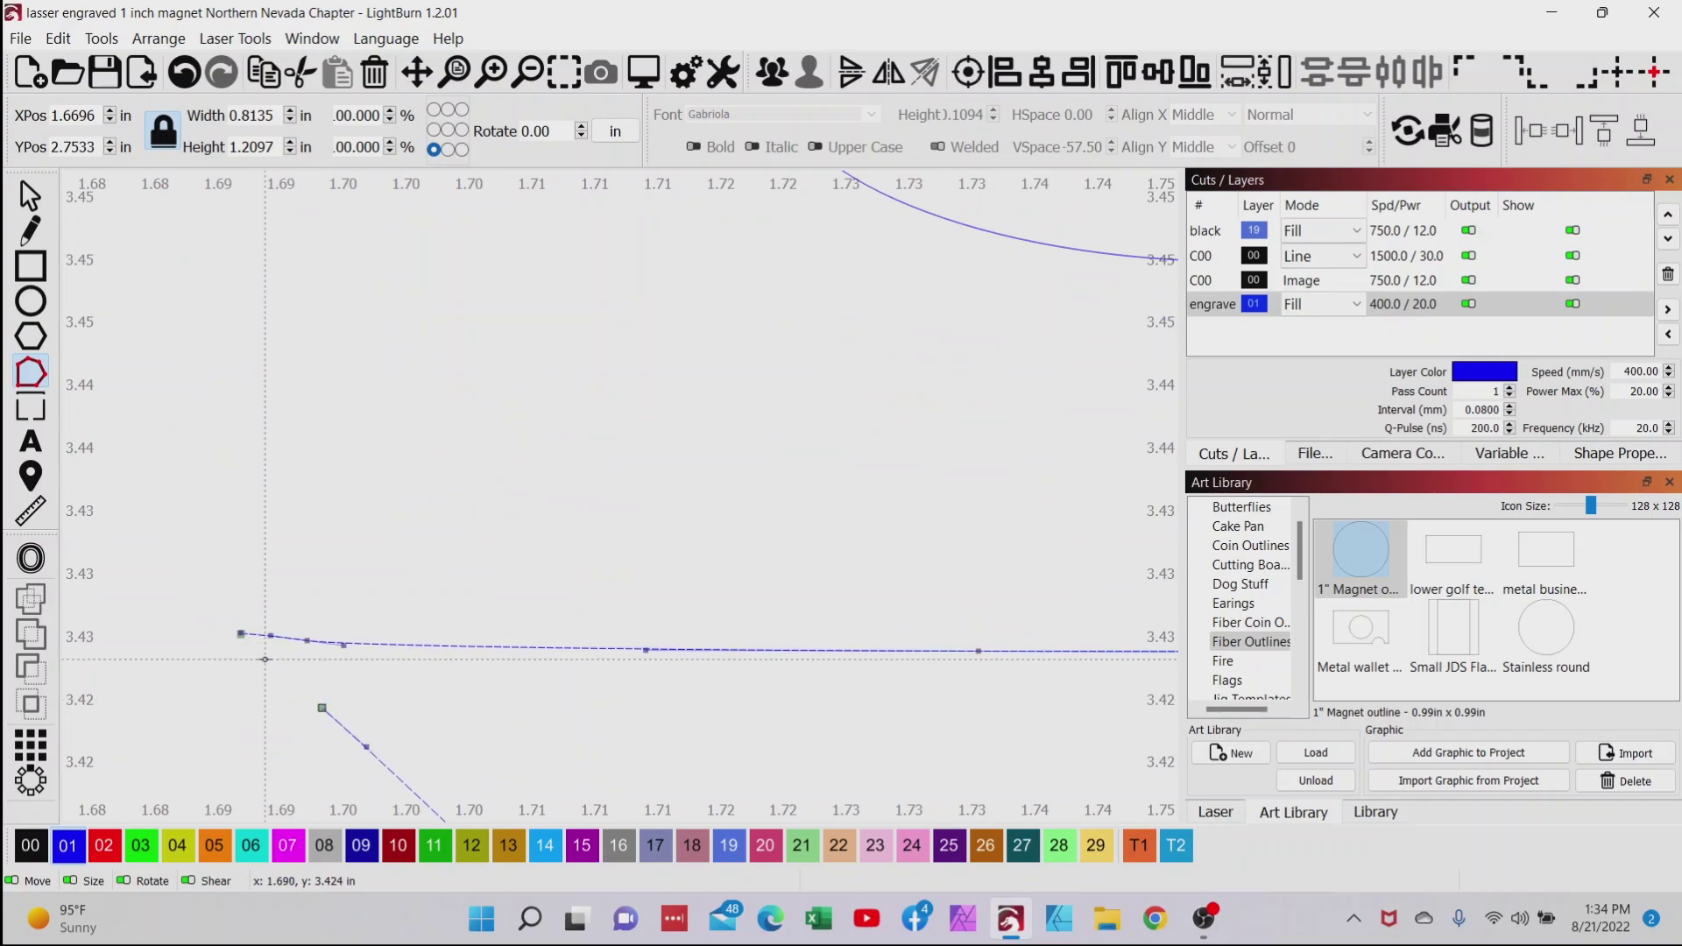
scroll(267, 714, down, 10)
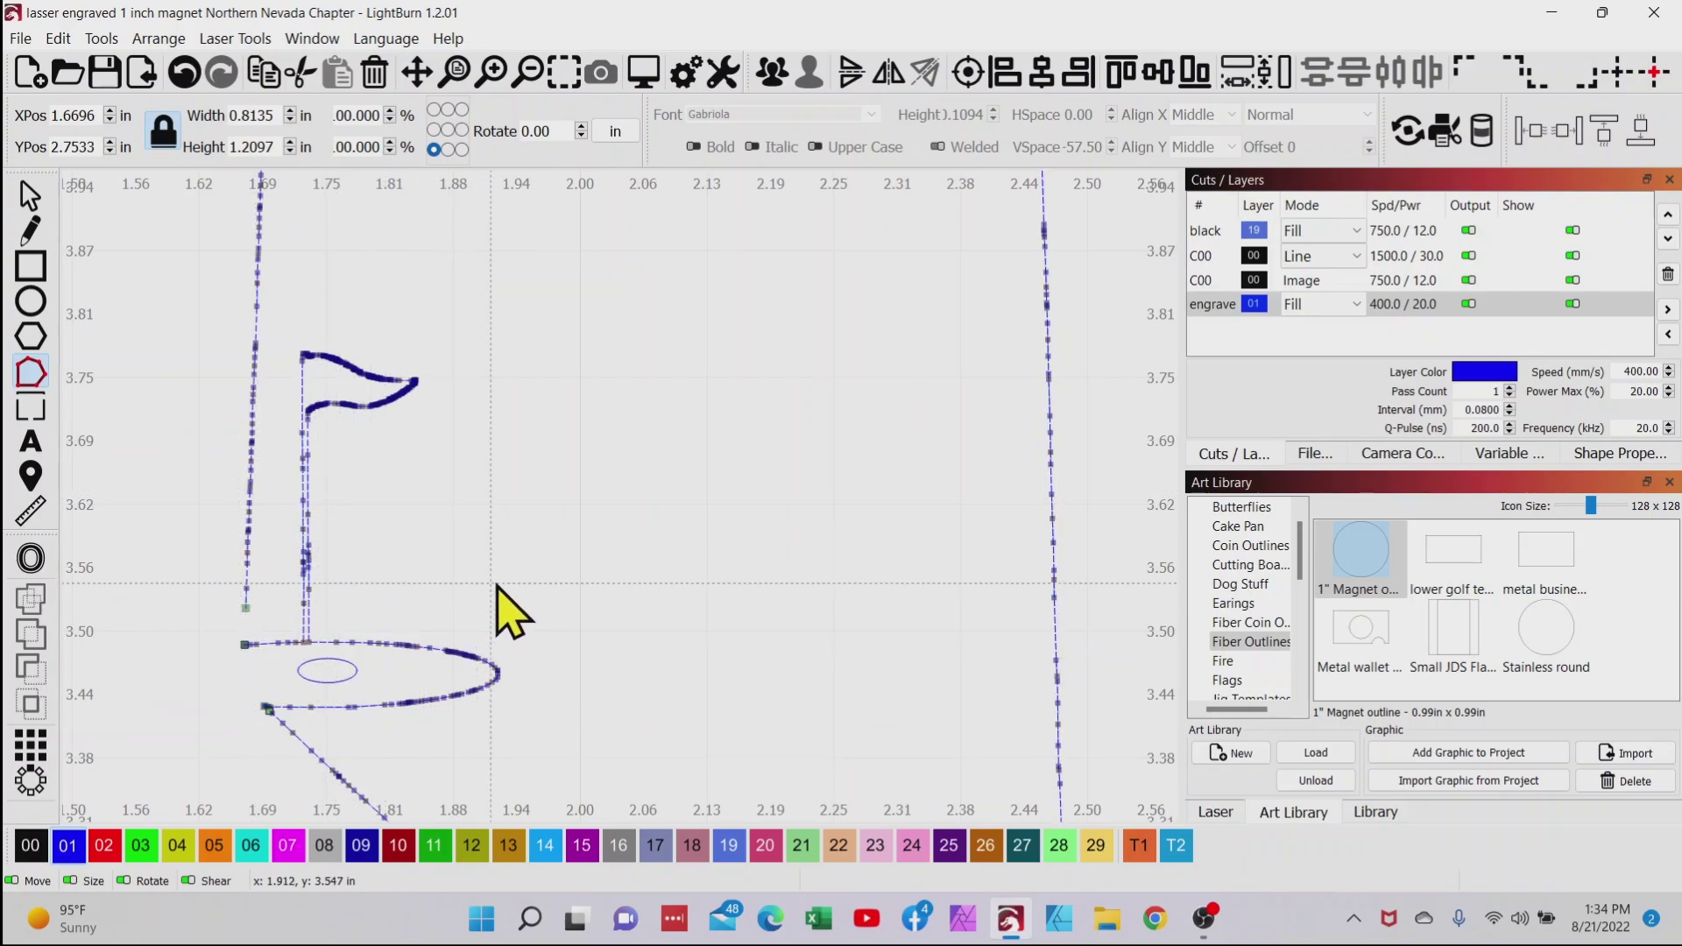
scroll(506, 601, down, 4)
drag(506, 601, 432, 530)
Delete the leftover outer square frame
click(29, 197)
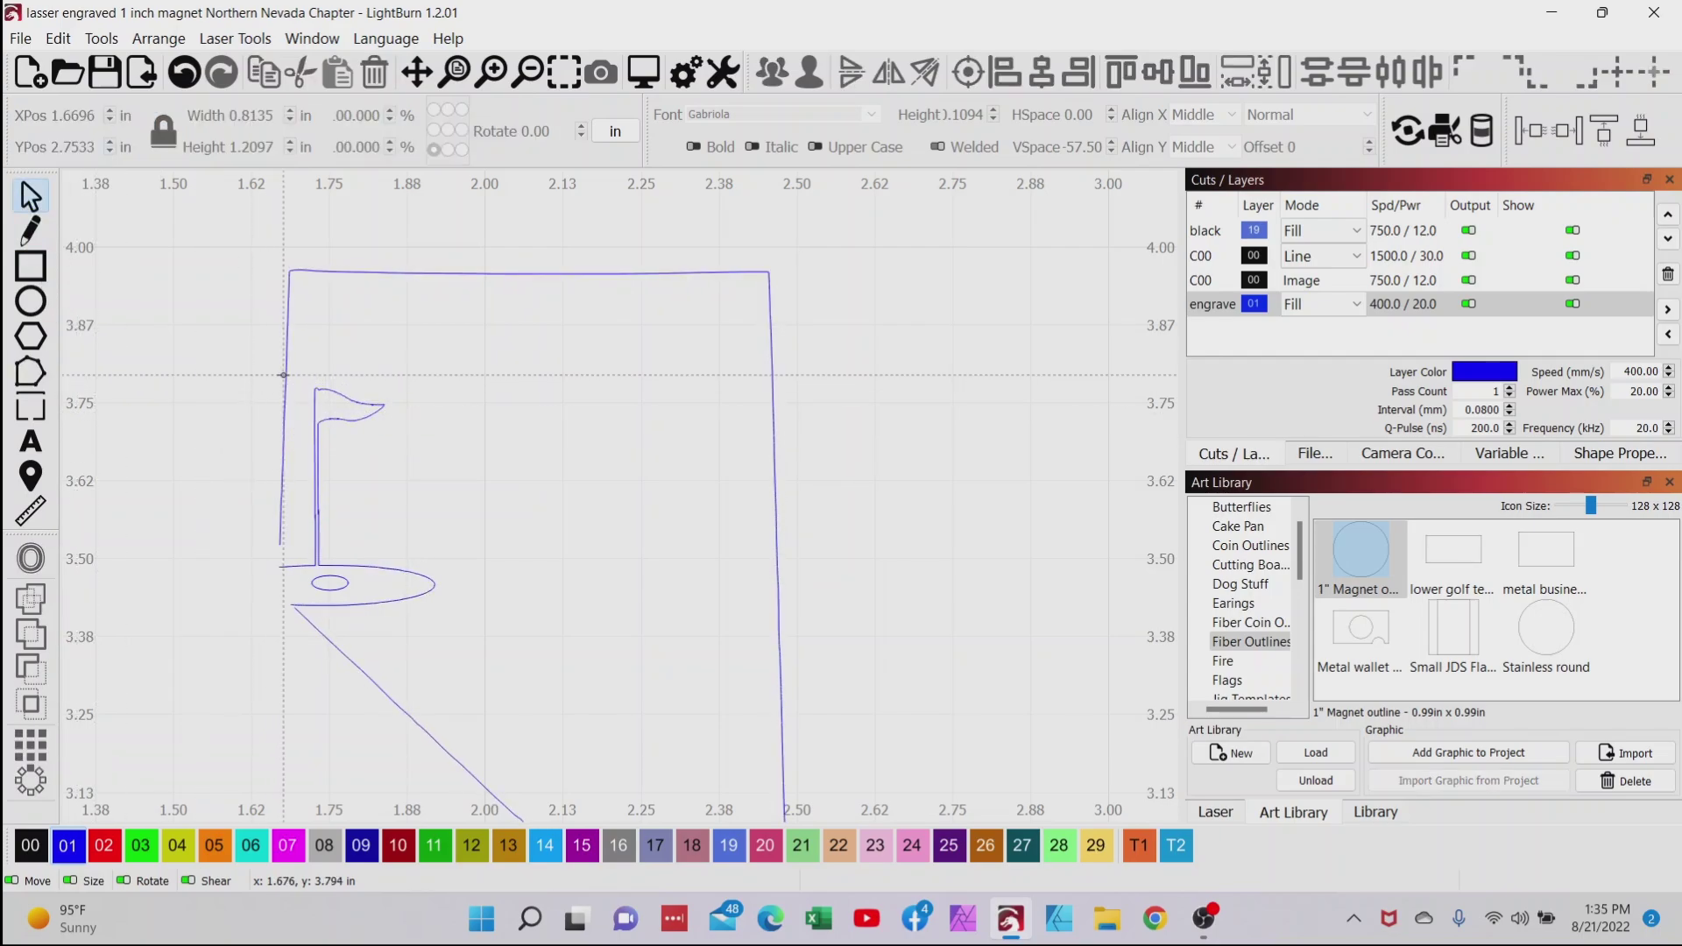
click(286, 375)
key(Delete)
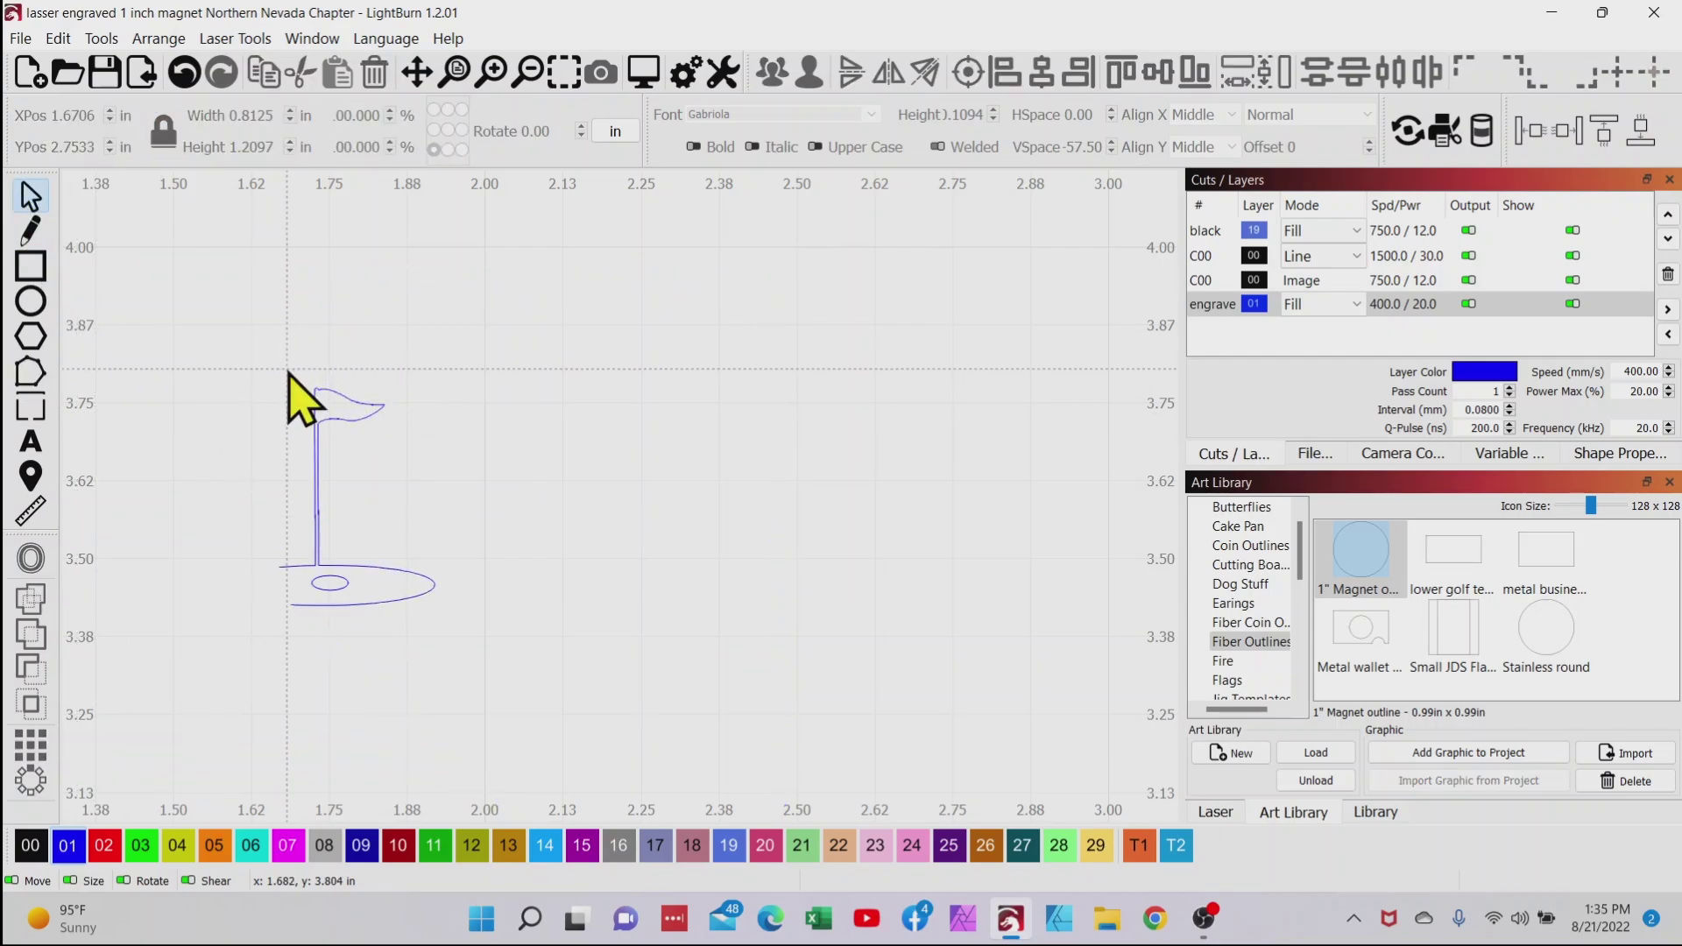
Draw a slanted line from the green's left end to its lower edge, then select the outline
scroll(286, 579, up, 3)
scroll(295, 595, up, 1)
drag(292, 593, 365, 645)
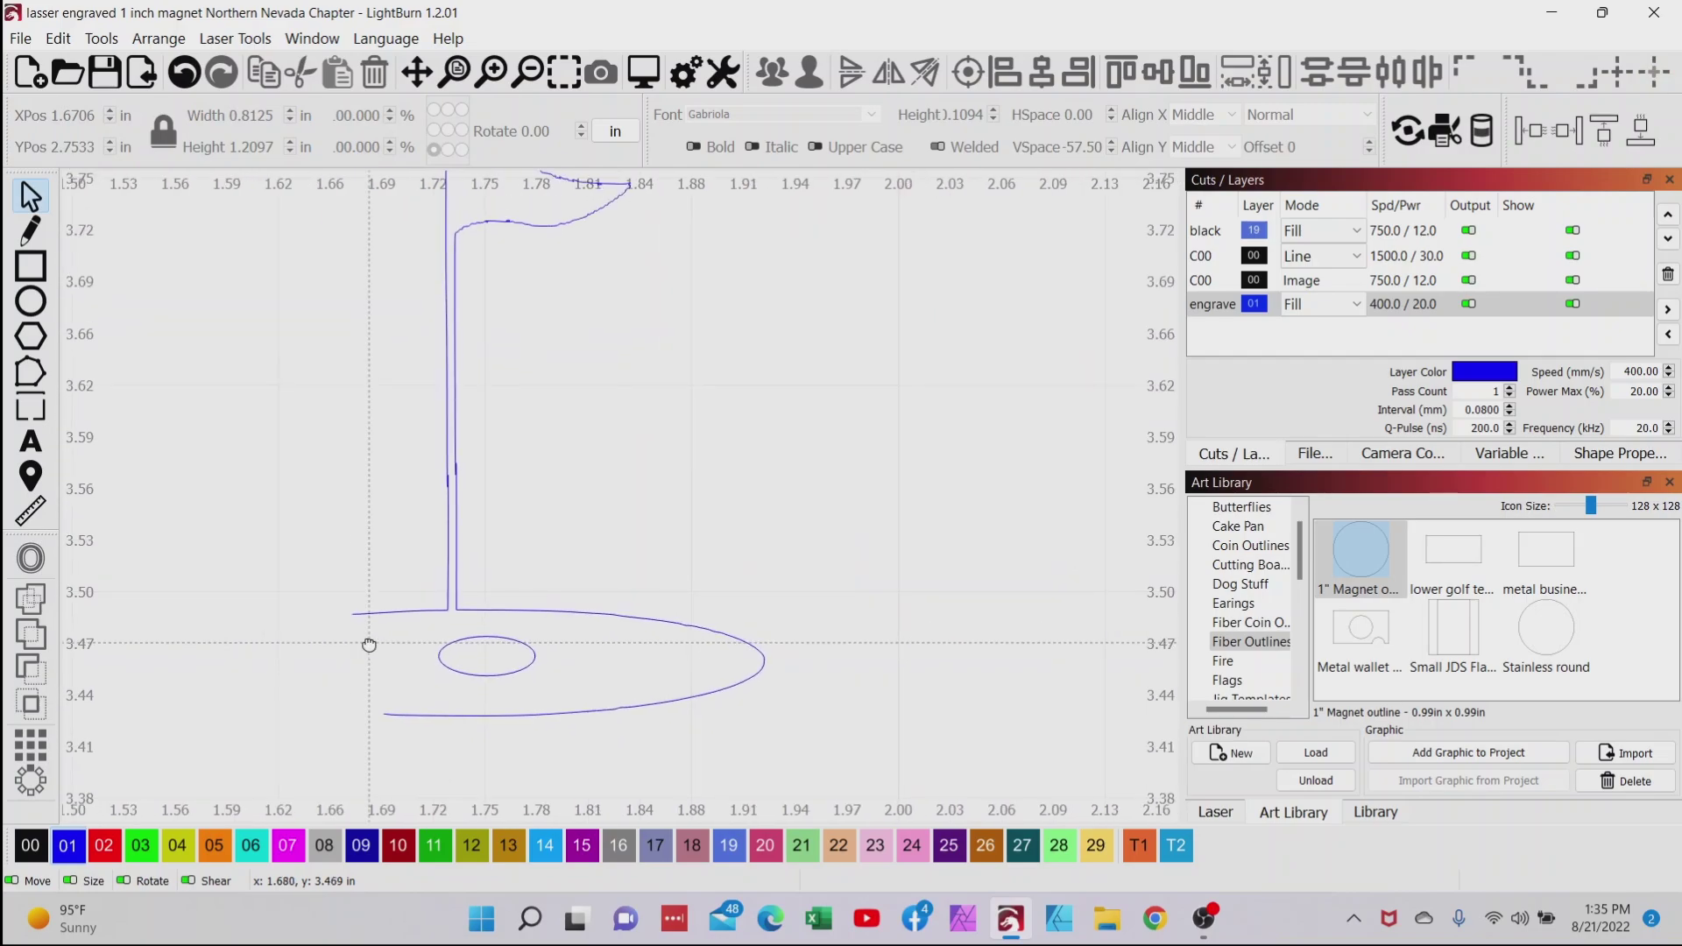
click(30, 234)
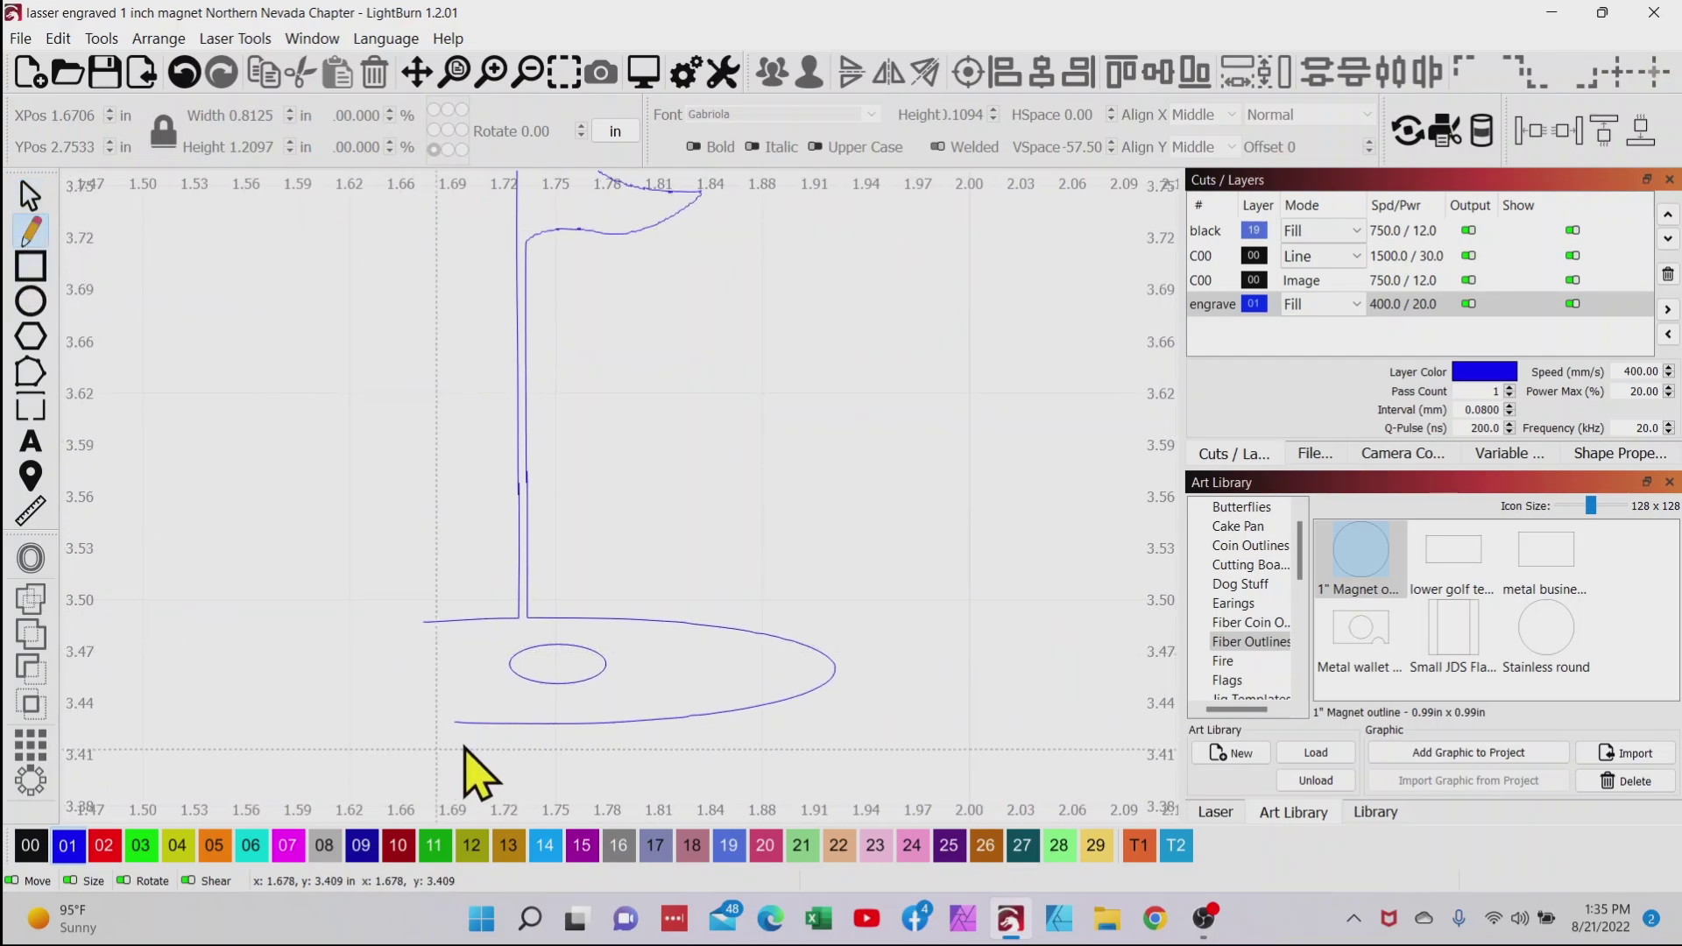
click(427, 623)
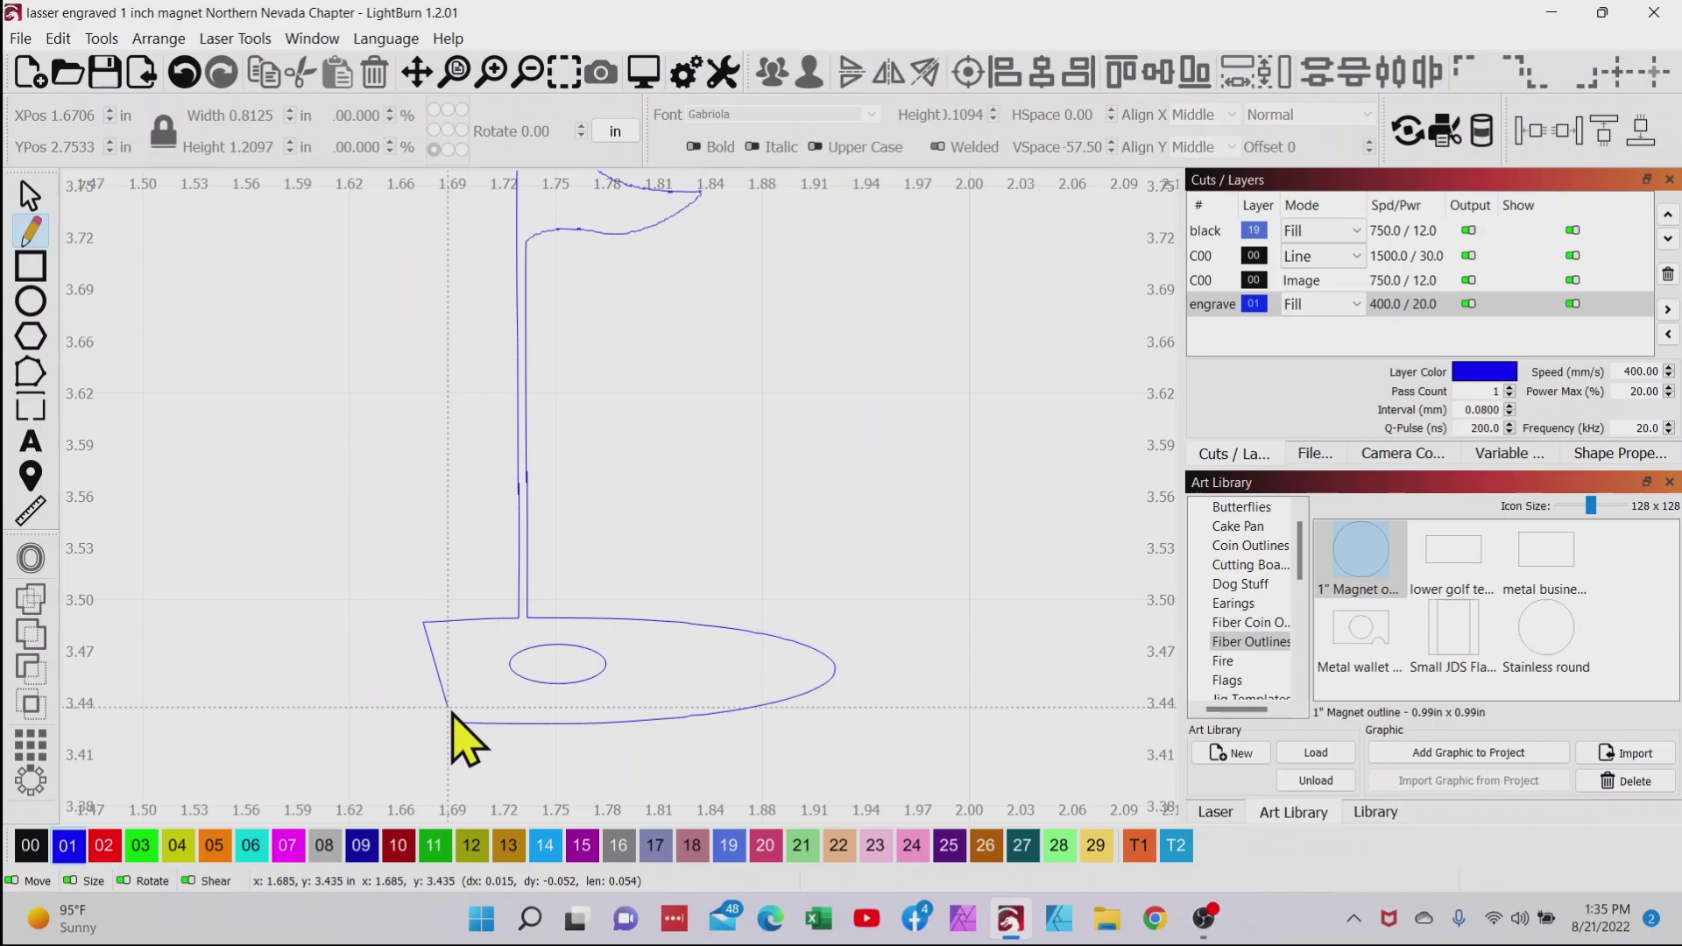
click(458, 719)
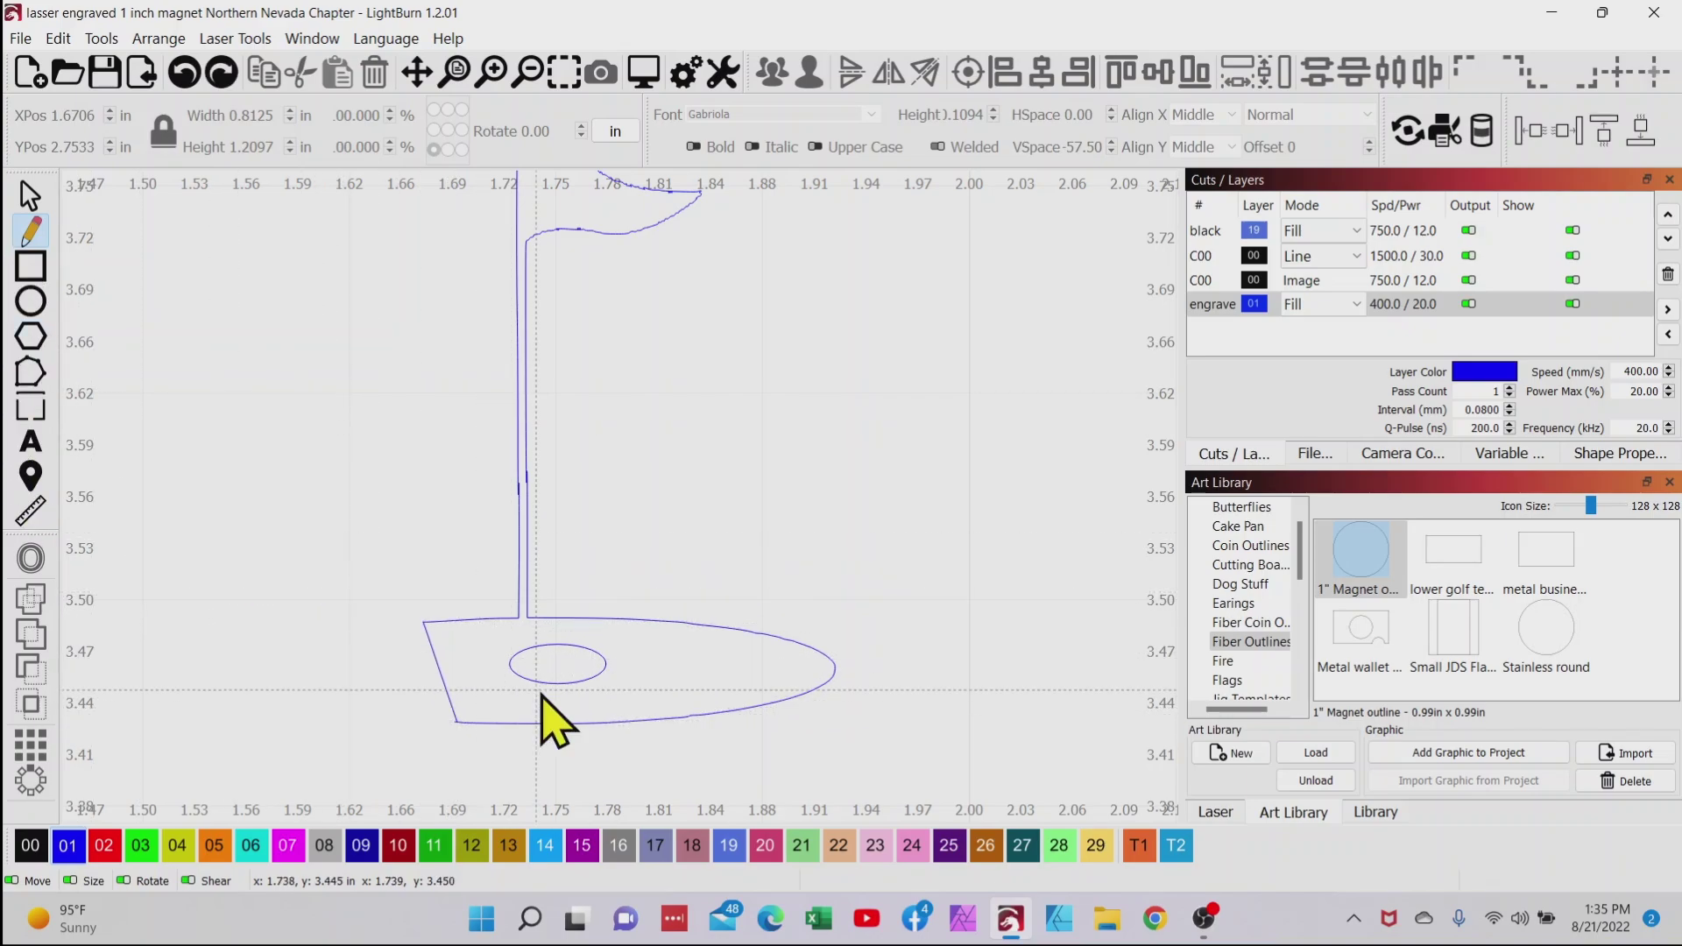
click(25, 203)
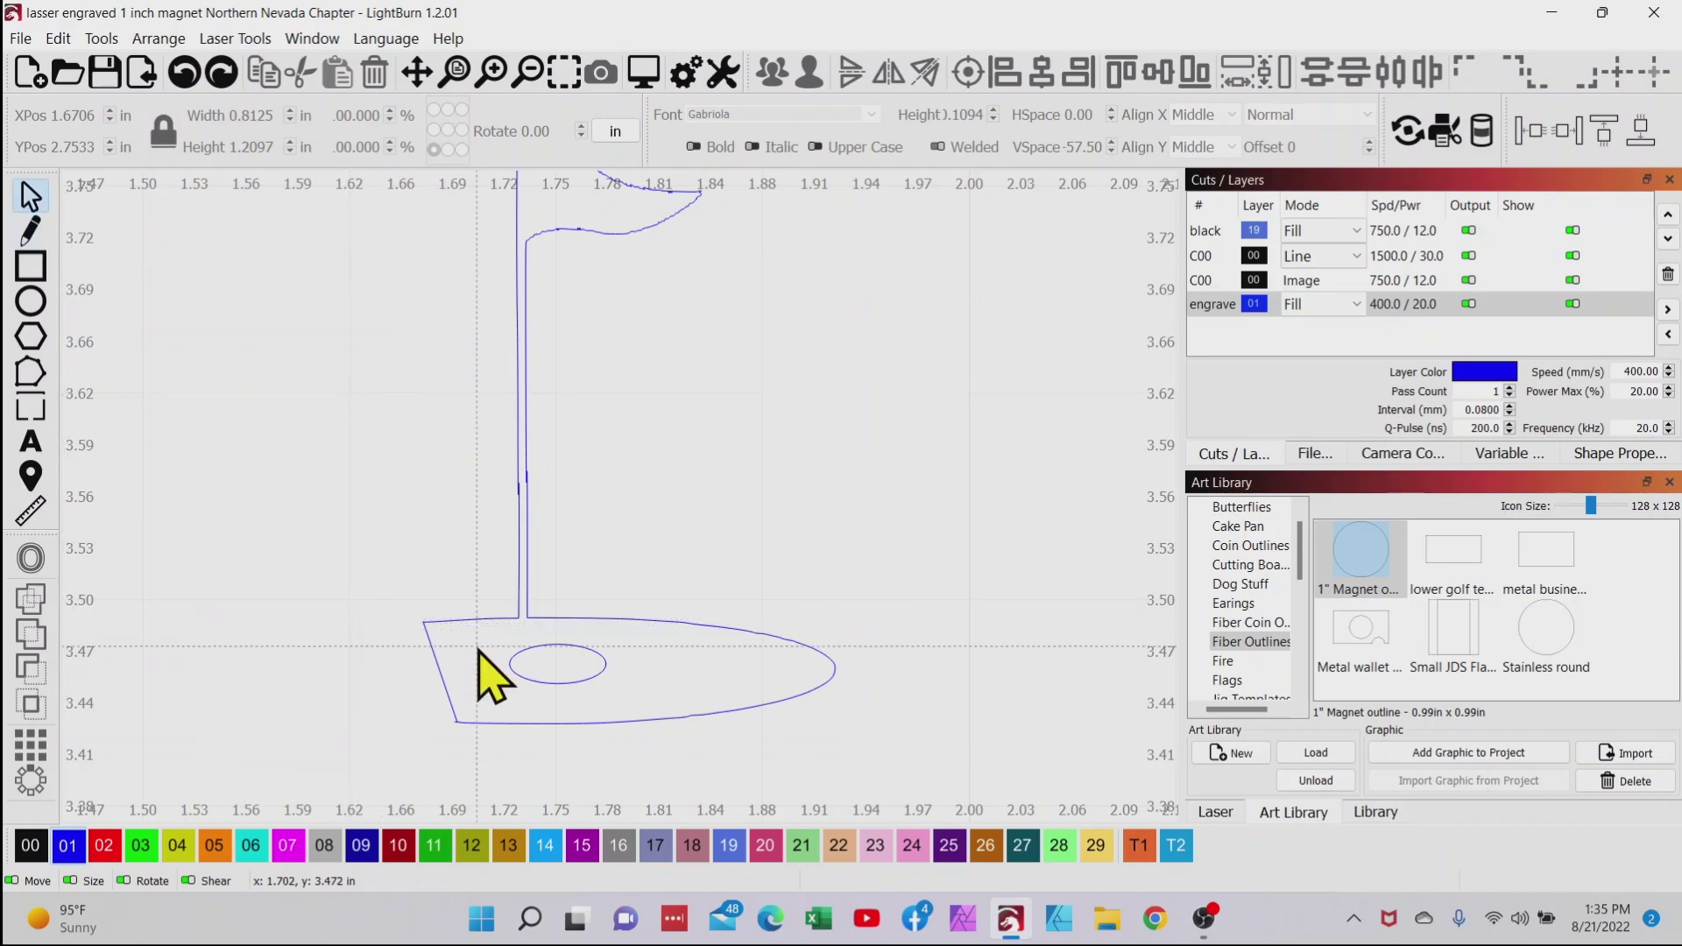
click(476, 619)
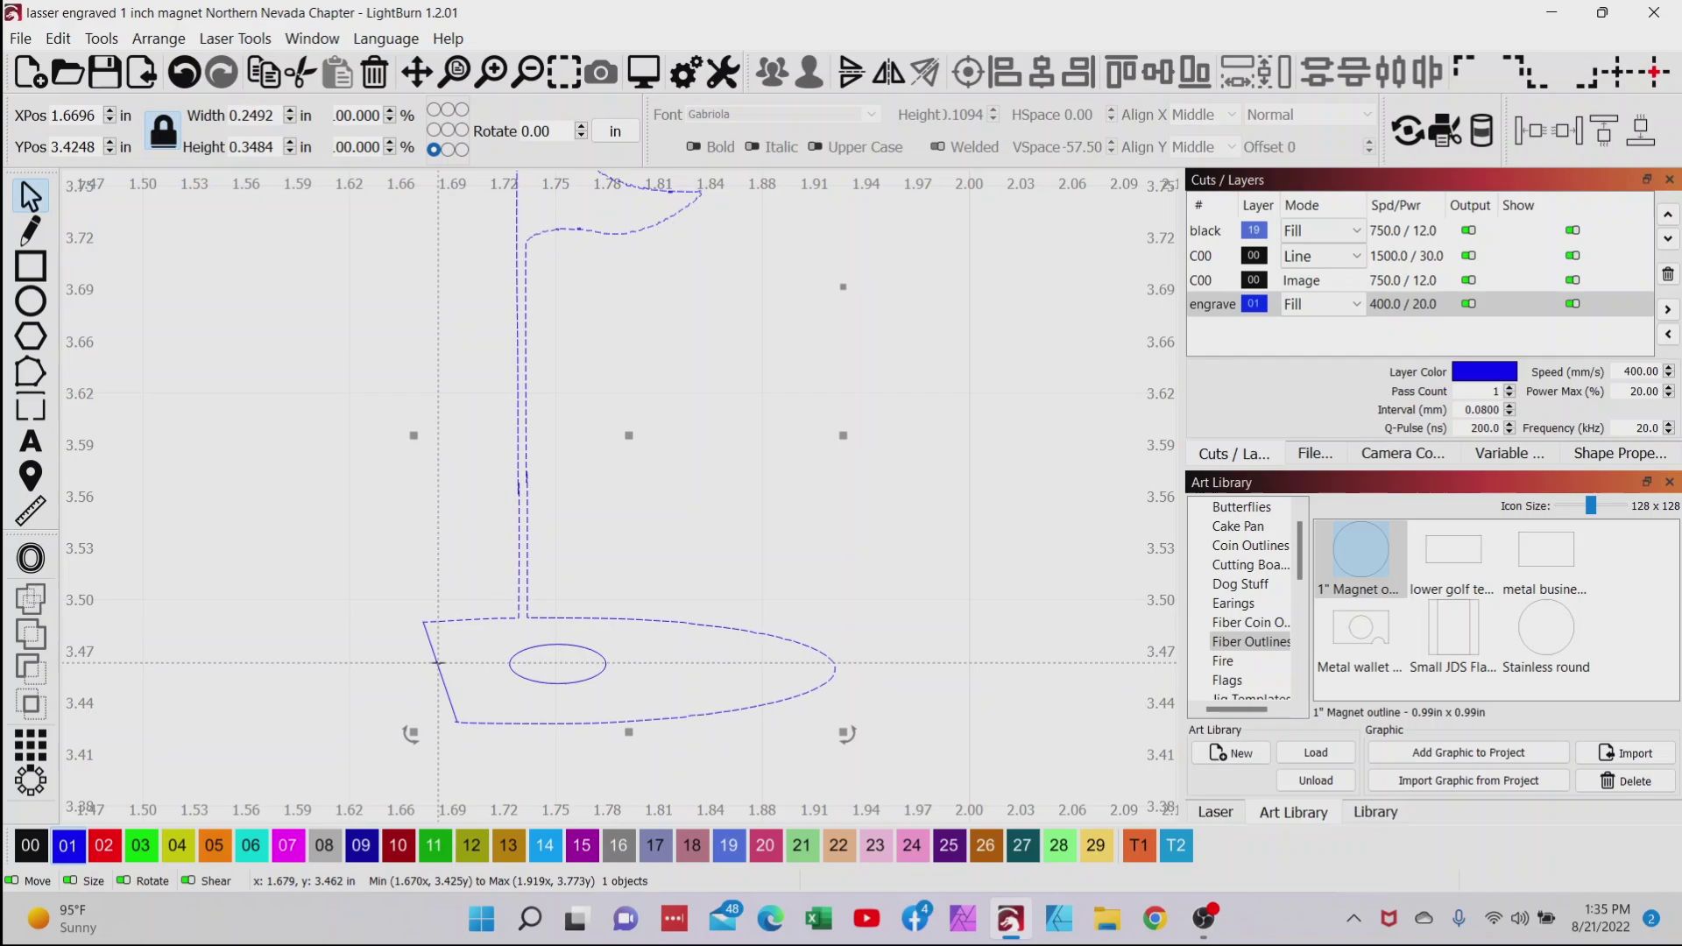
Select all and Auto-Join the closing line with the flag outline
key(ctrl+a)
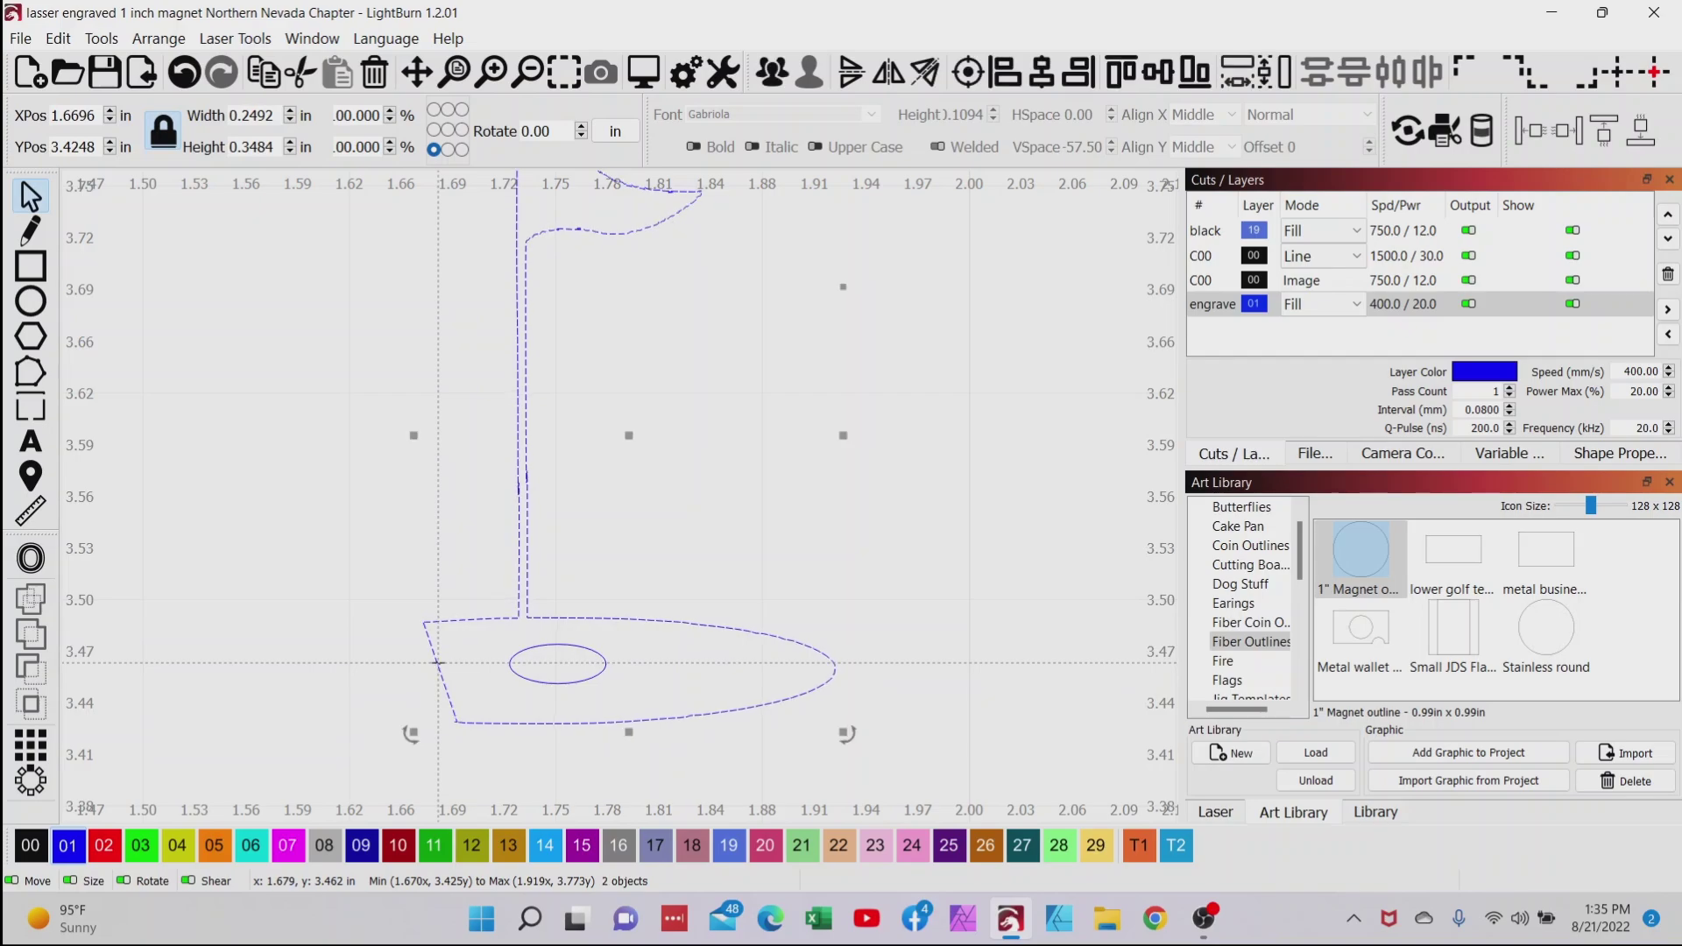
click(58, 38)
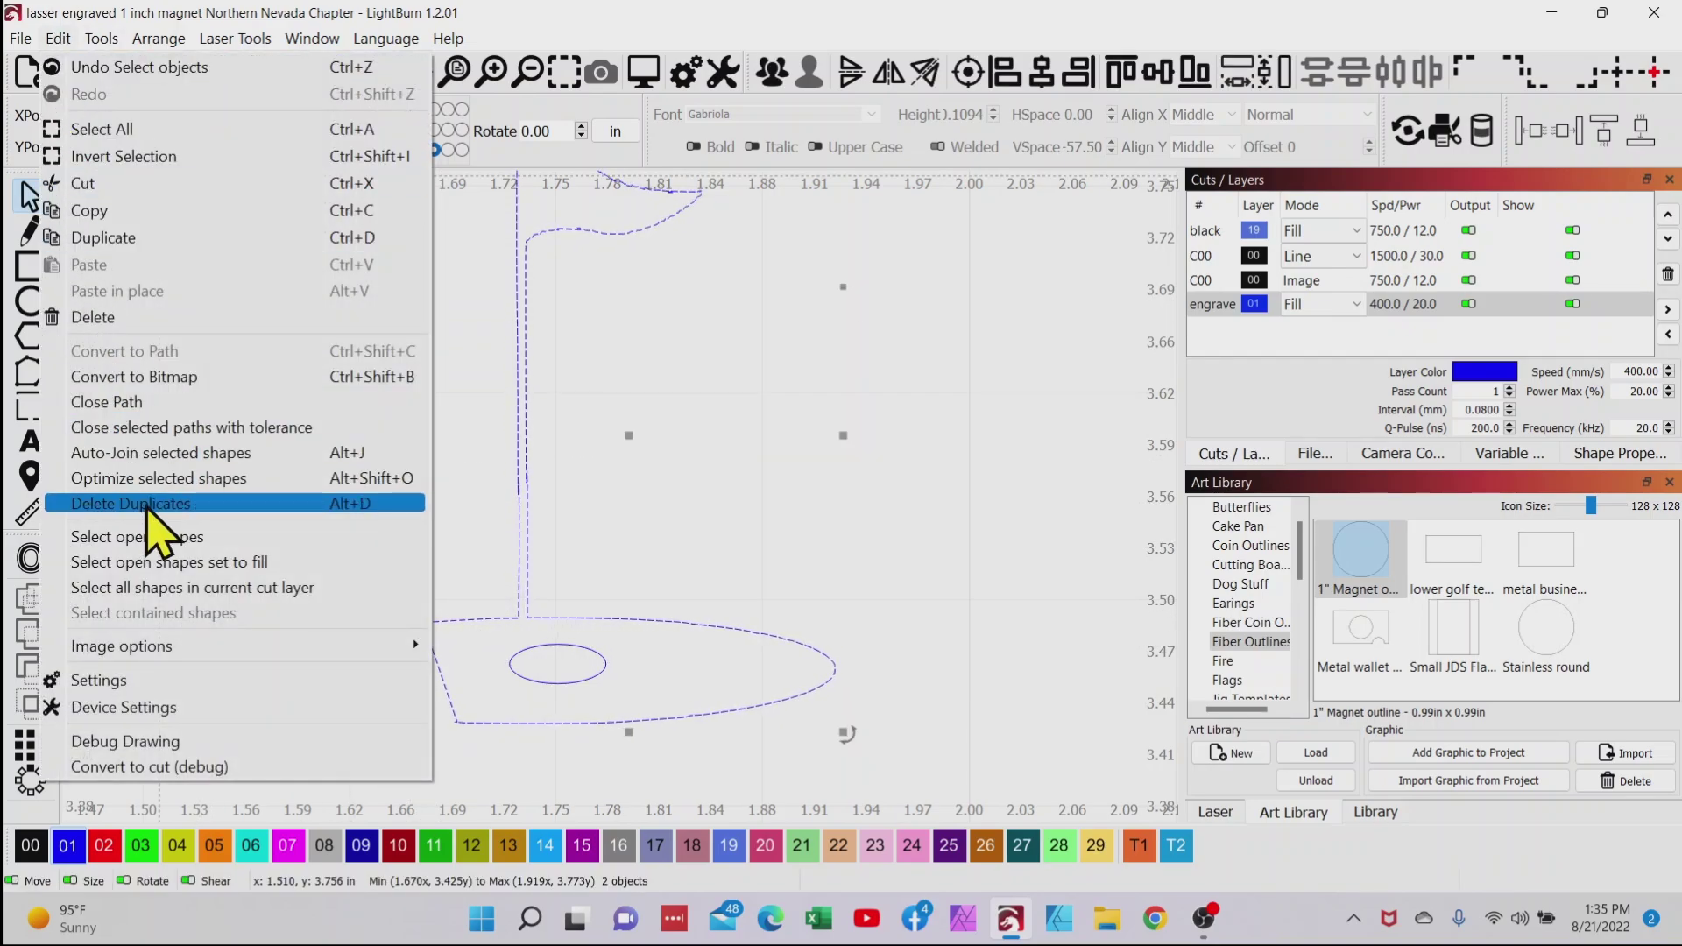
click(152, 454)
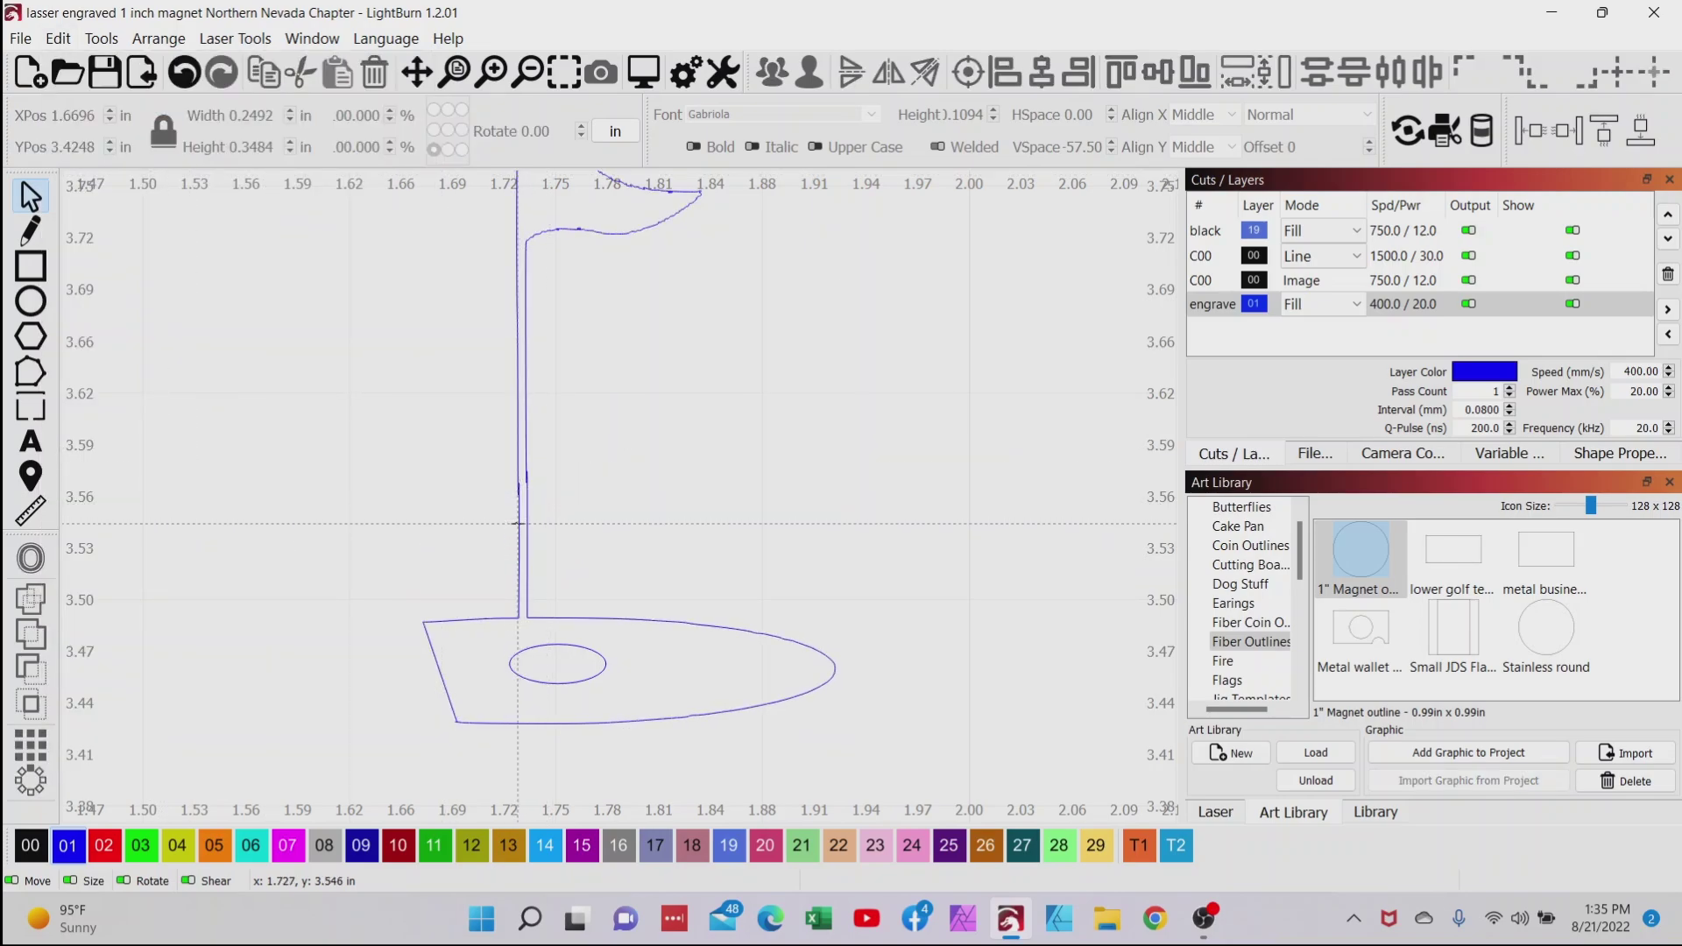
click(518, 523)
scroll(528, 544, up, 10)
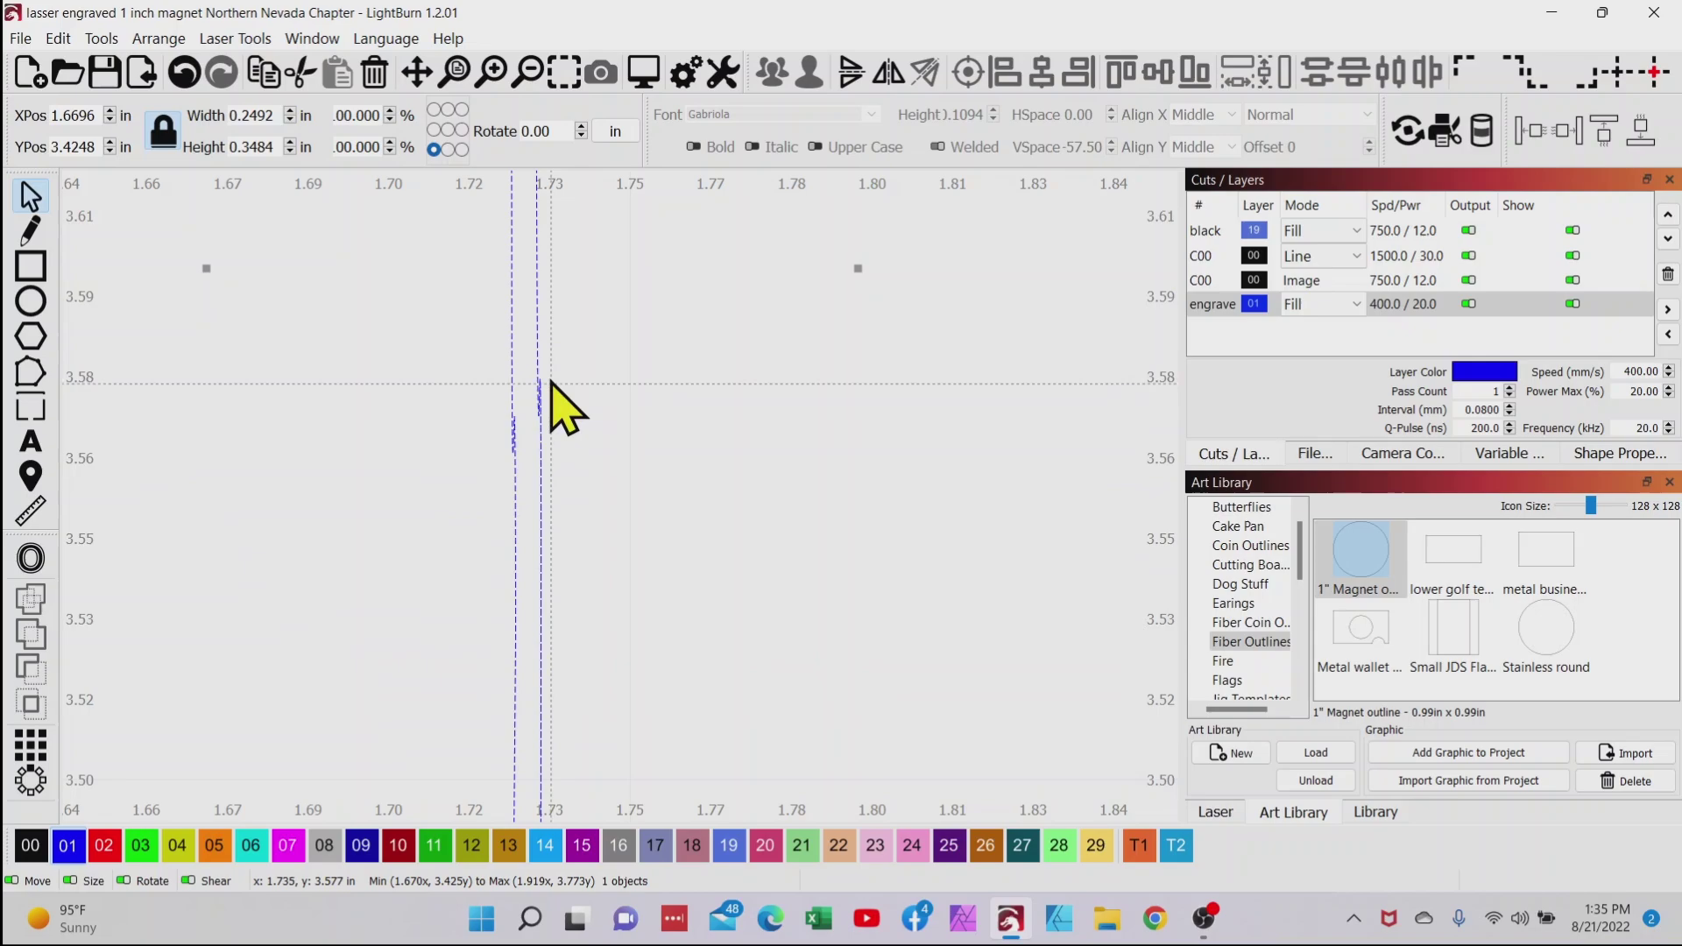
Fix the kinked nodes along the flag's stem, then inspect the joined outline
drag(571, 477, 620, 444)
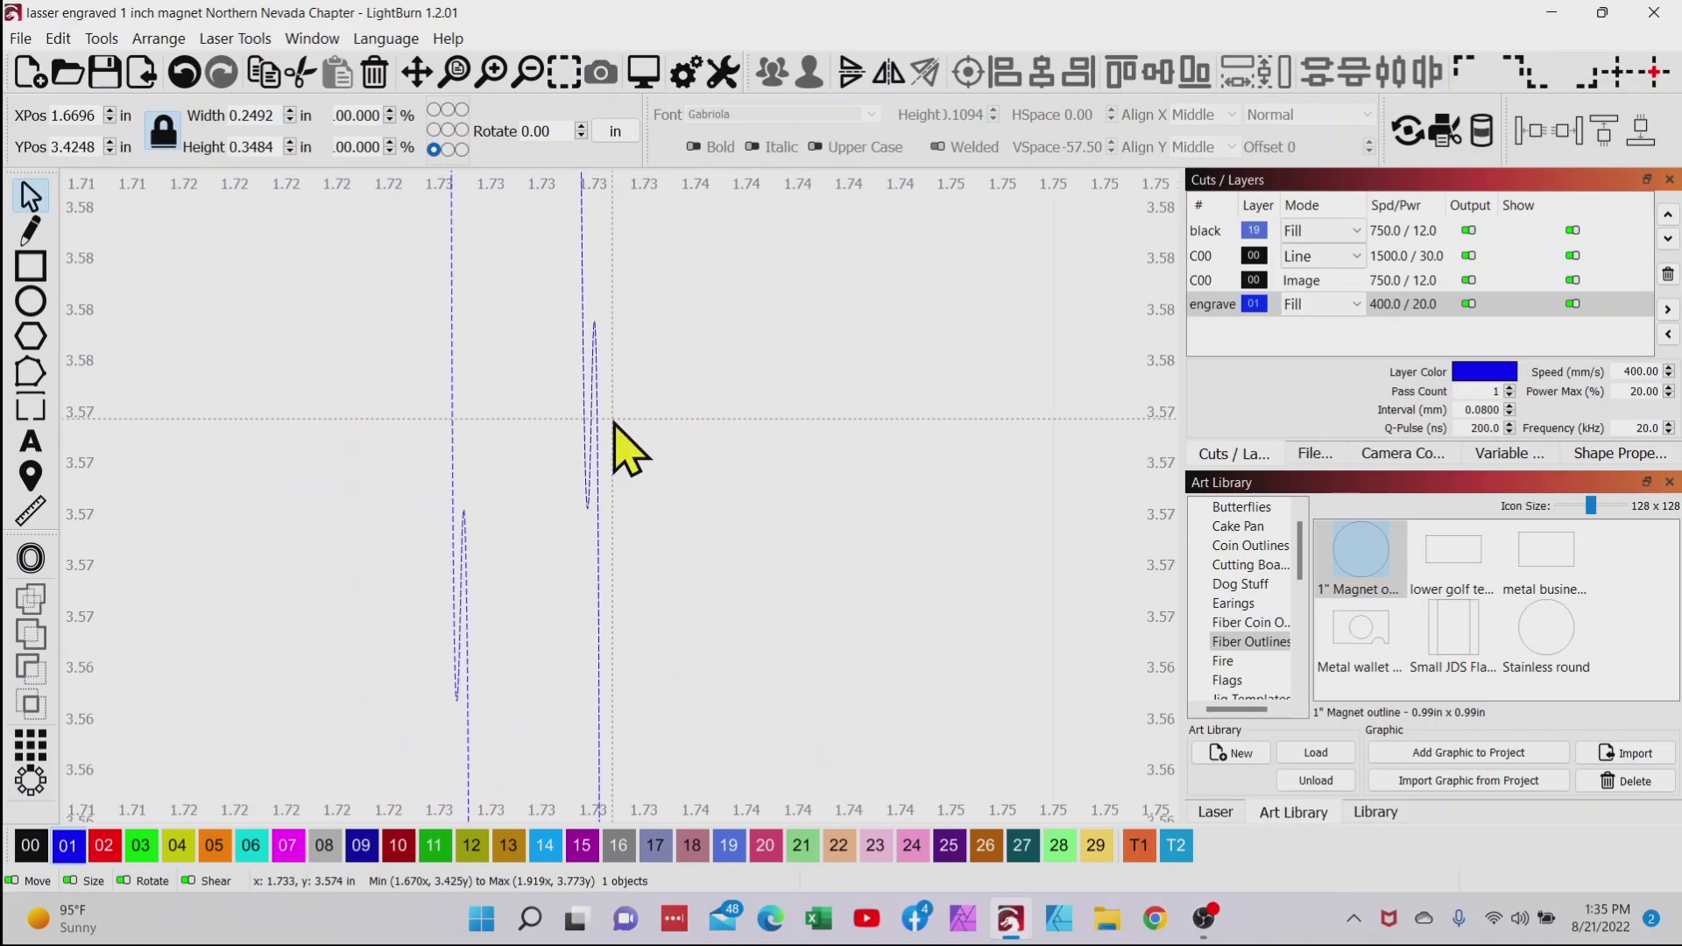
click(42, 373)
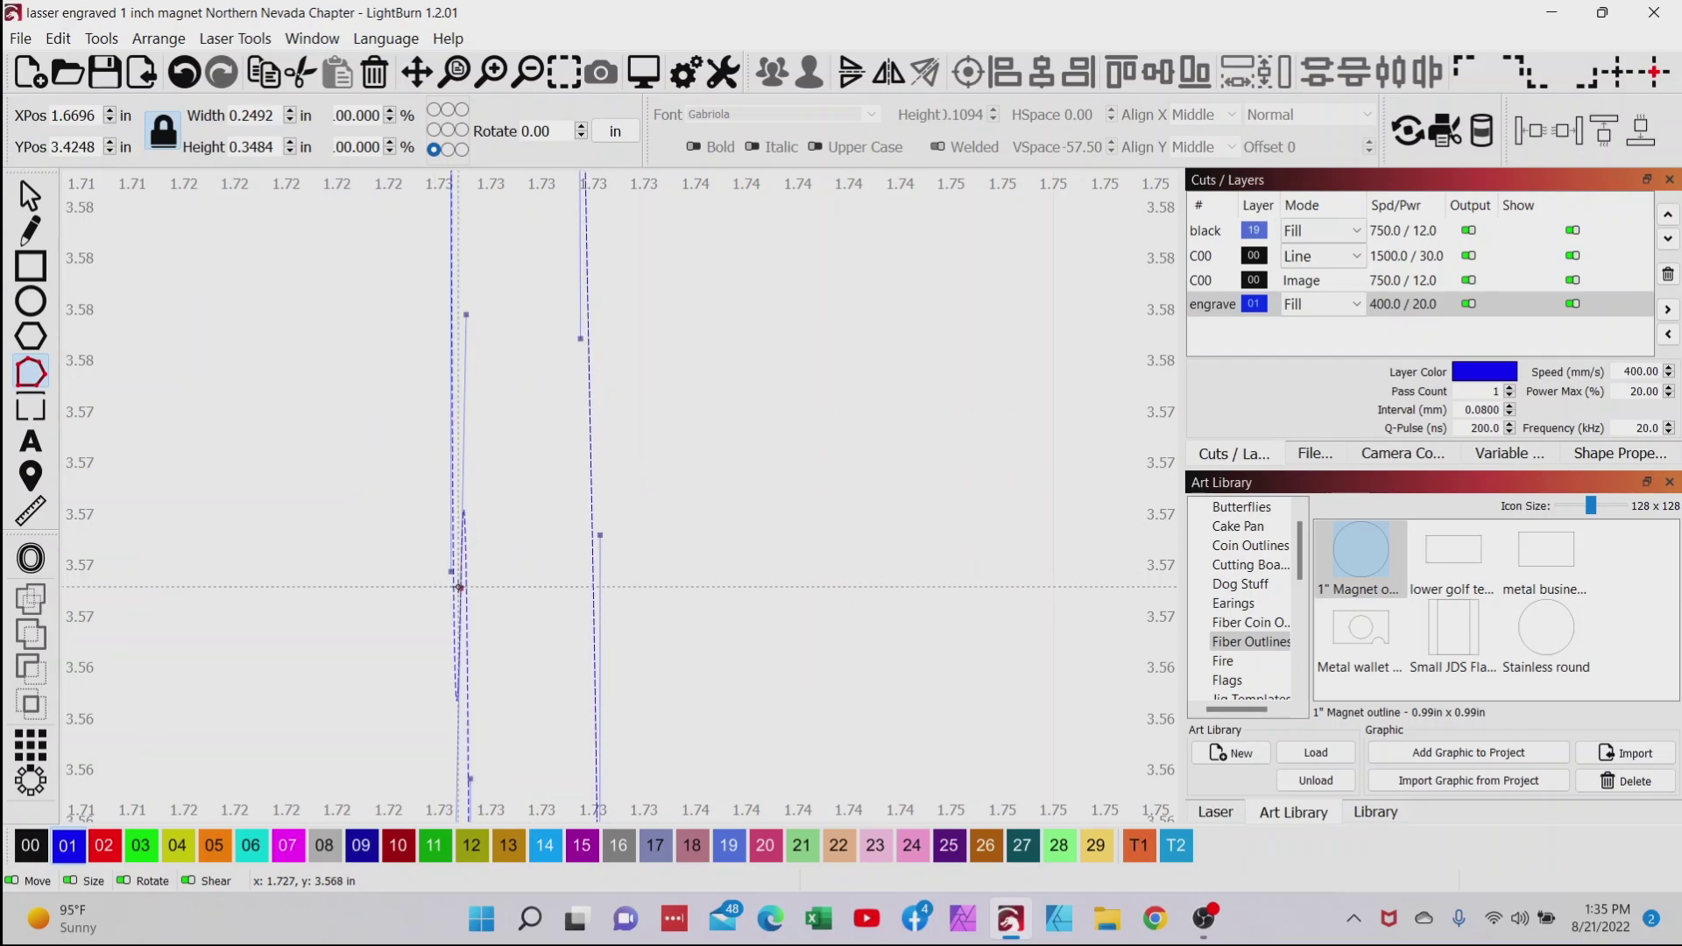
scroll(458, 587, down, 8)
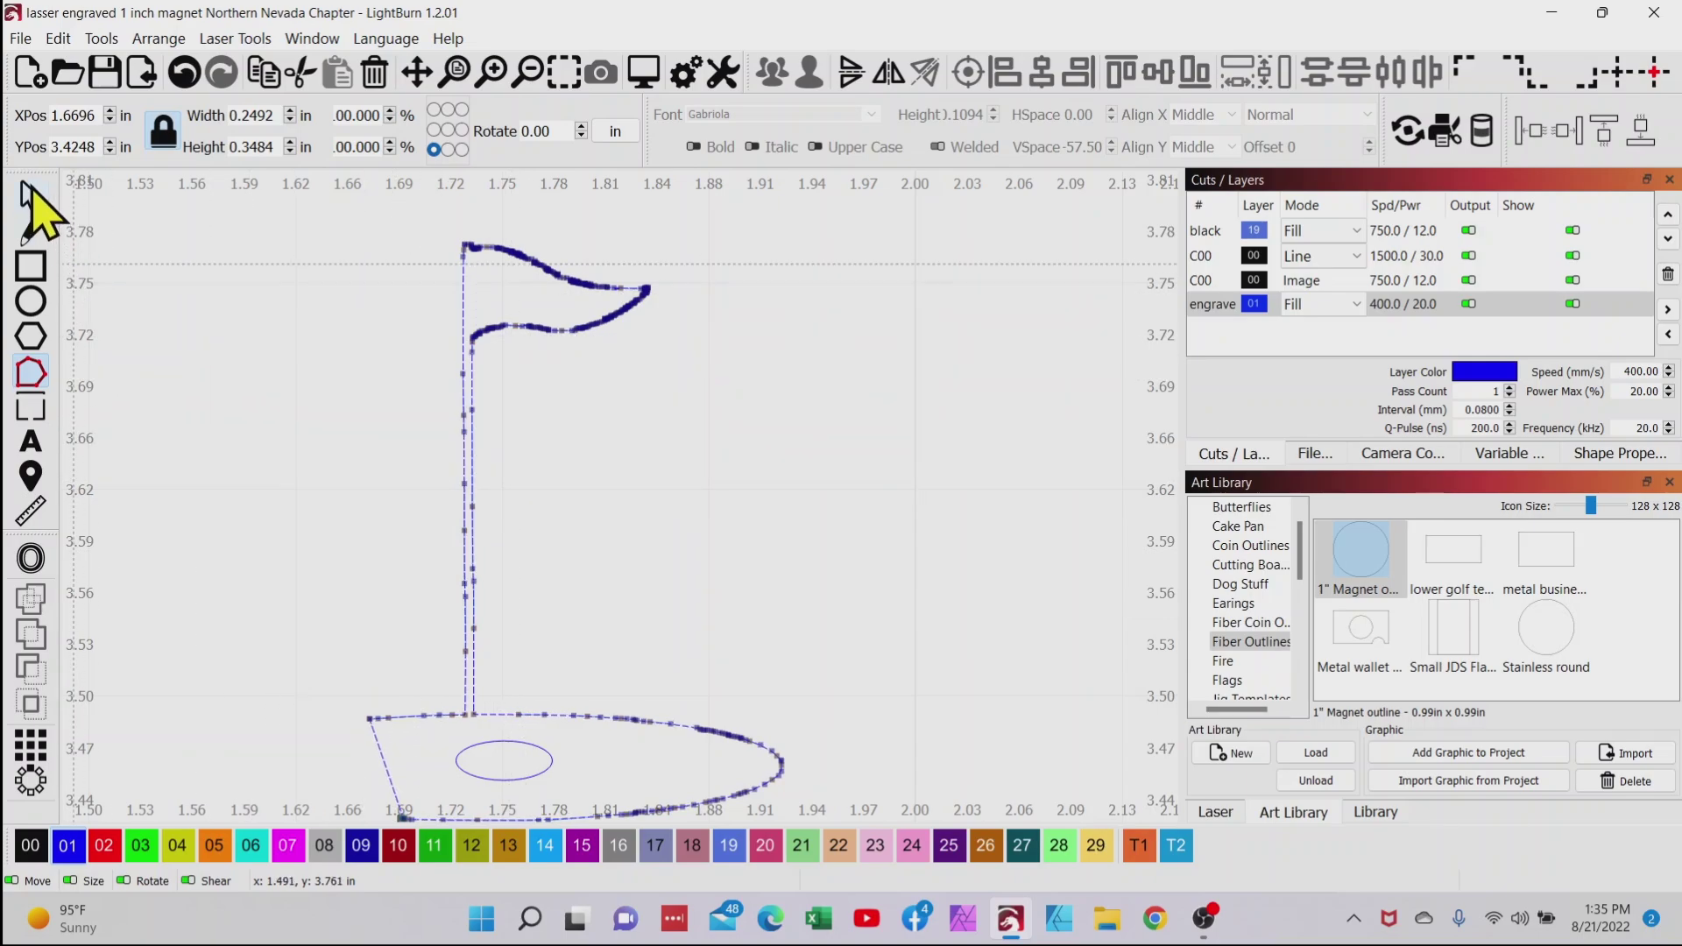
click(30, 196)
scroll(523, 358, up, 8)
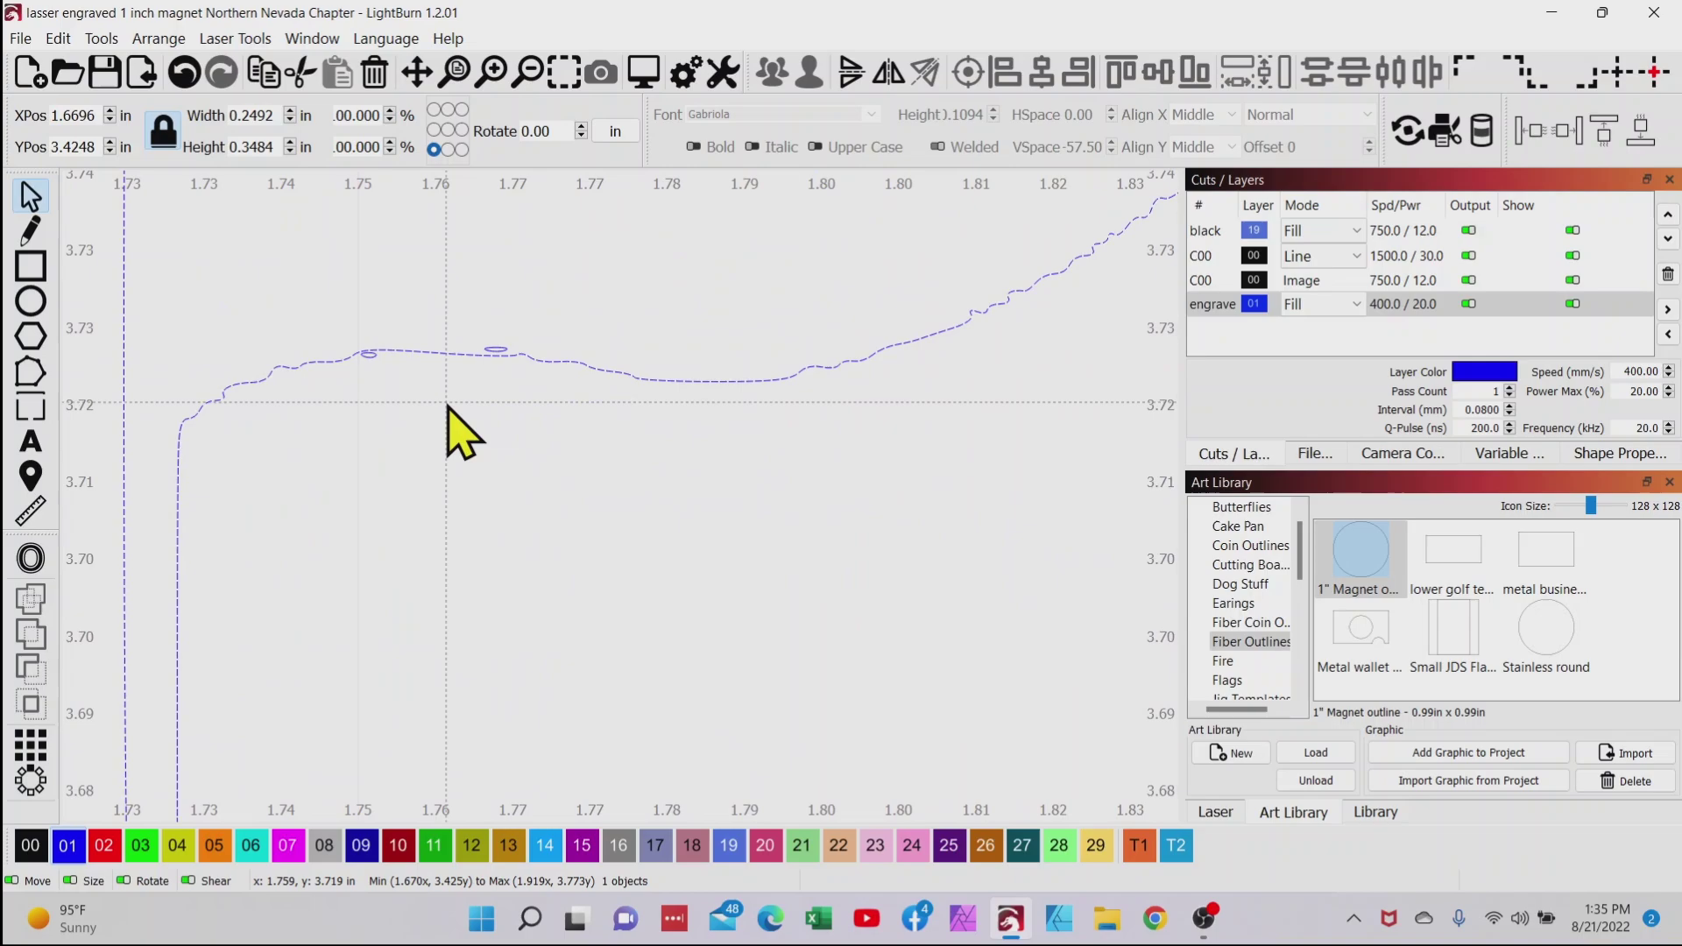
scroll(458, 432, down, 3)
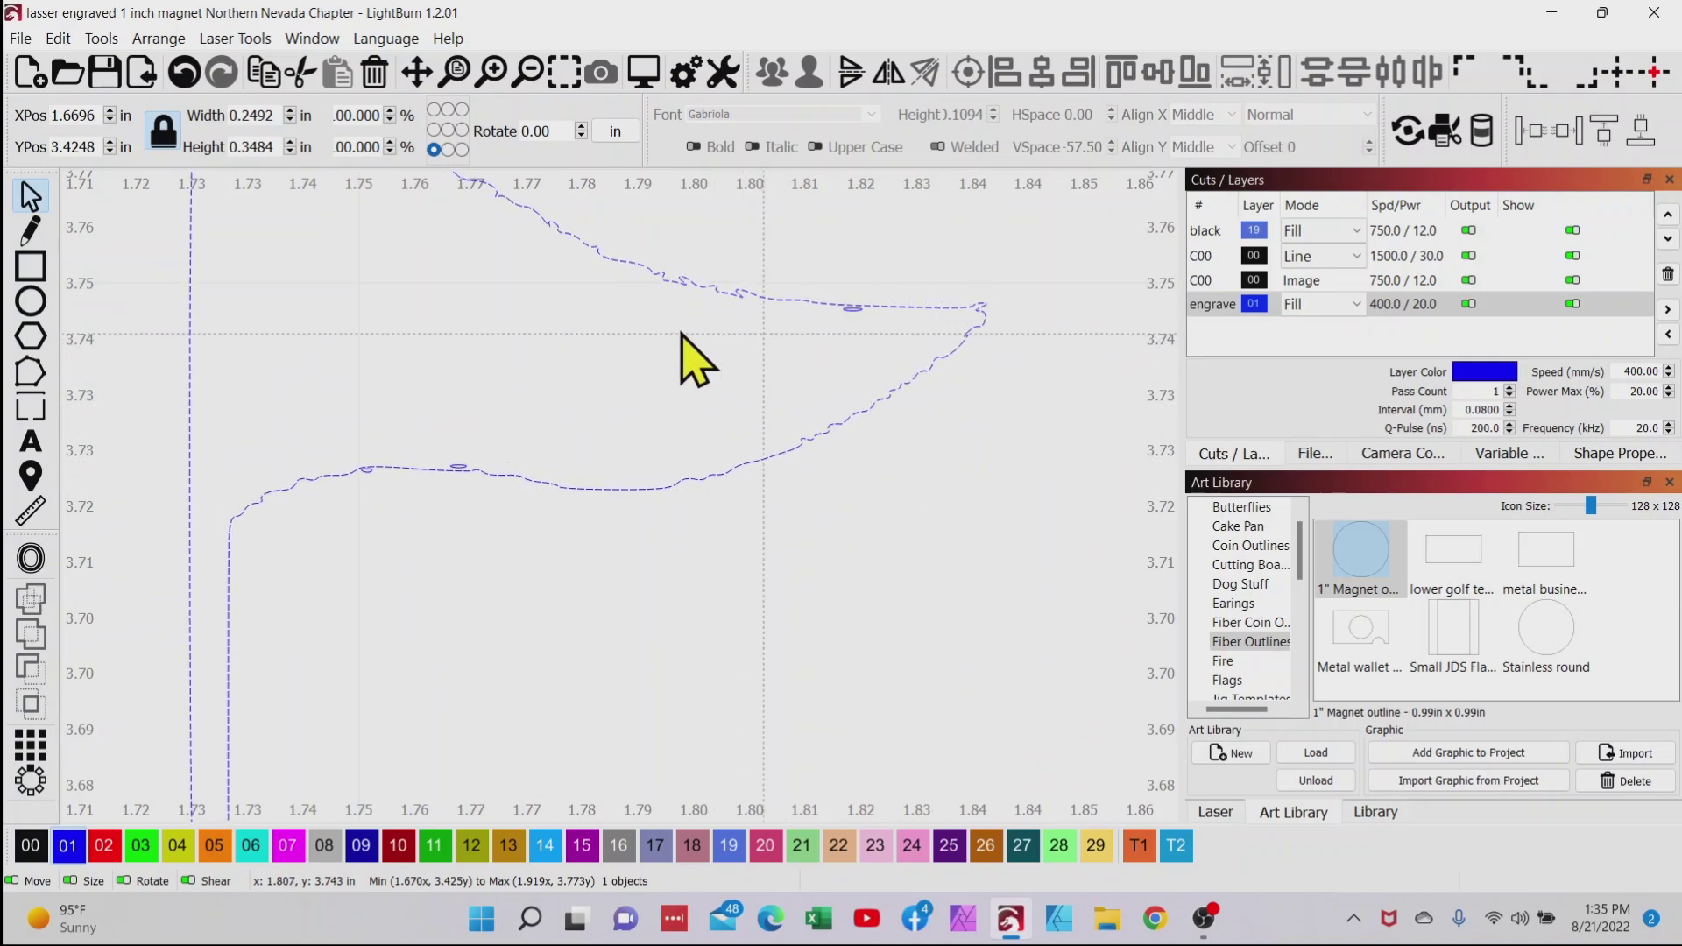
scroll(668, 519, up, 2)
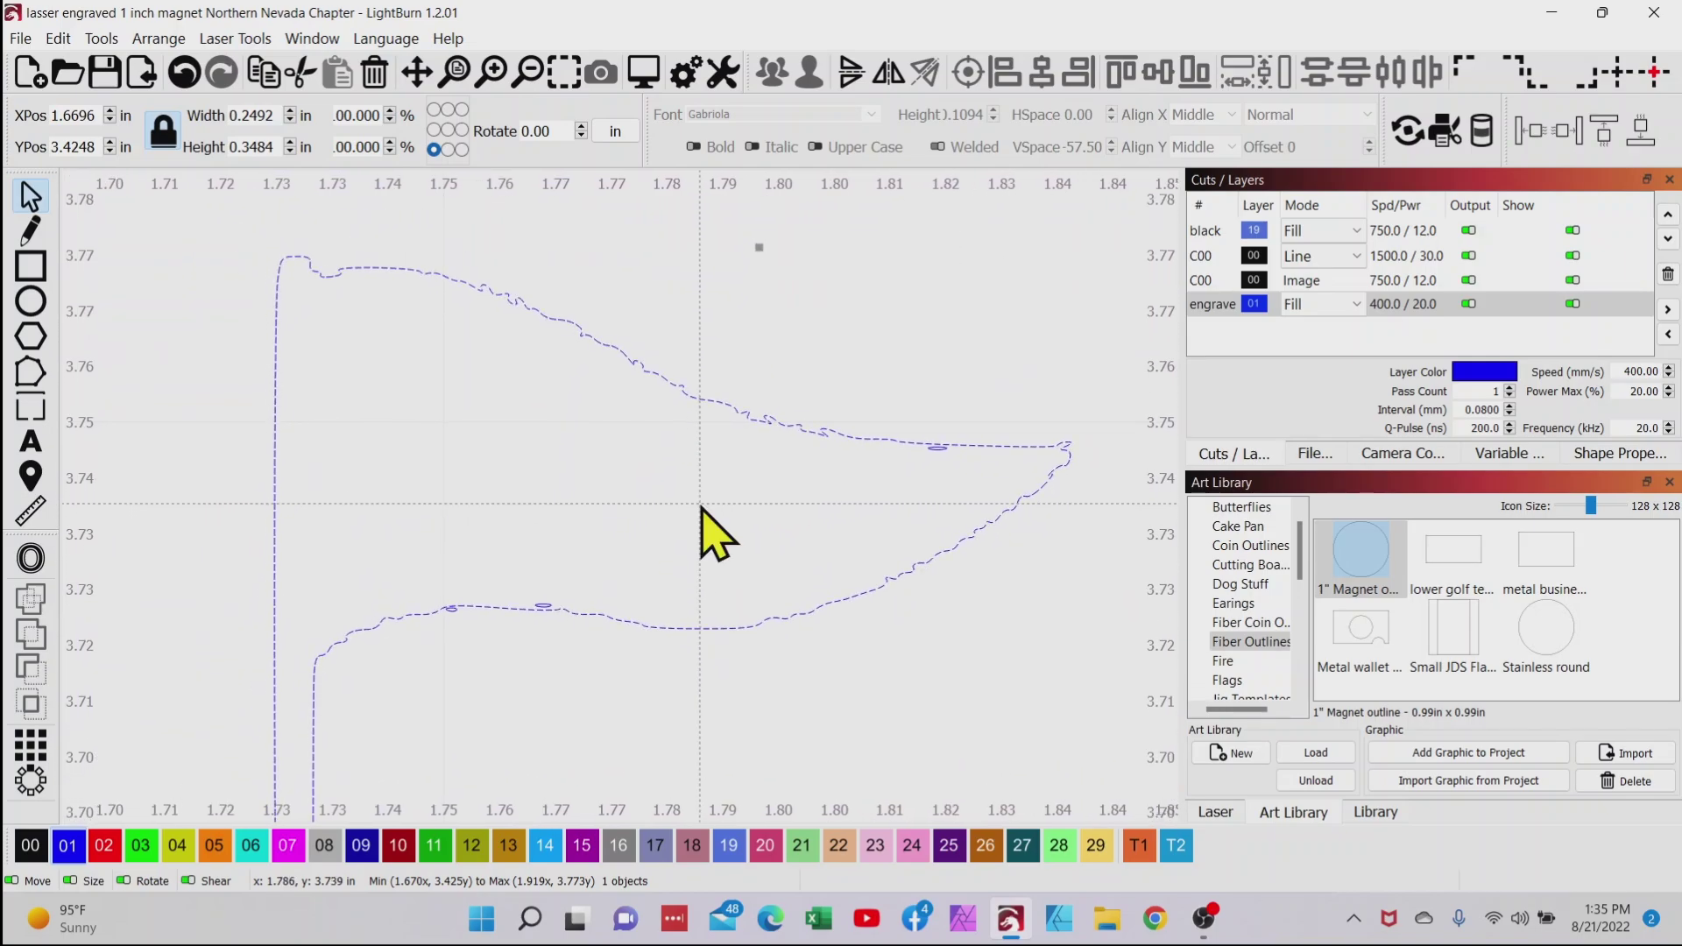
Apply Optimize Shapes smoothing of 0.01378 in to the flag outline
click(59, 39)
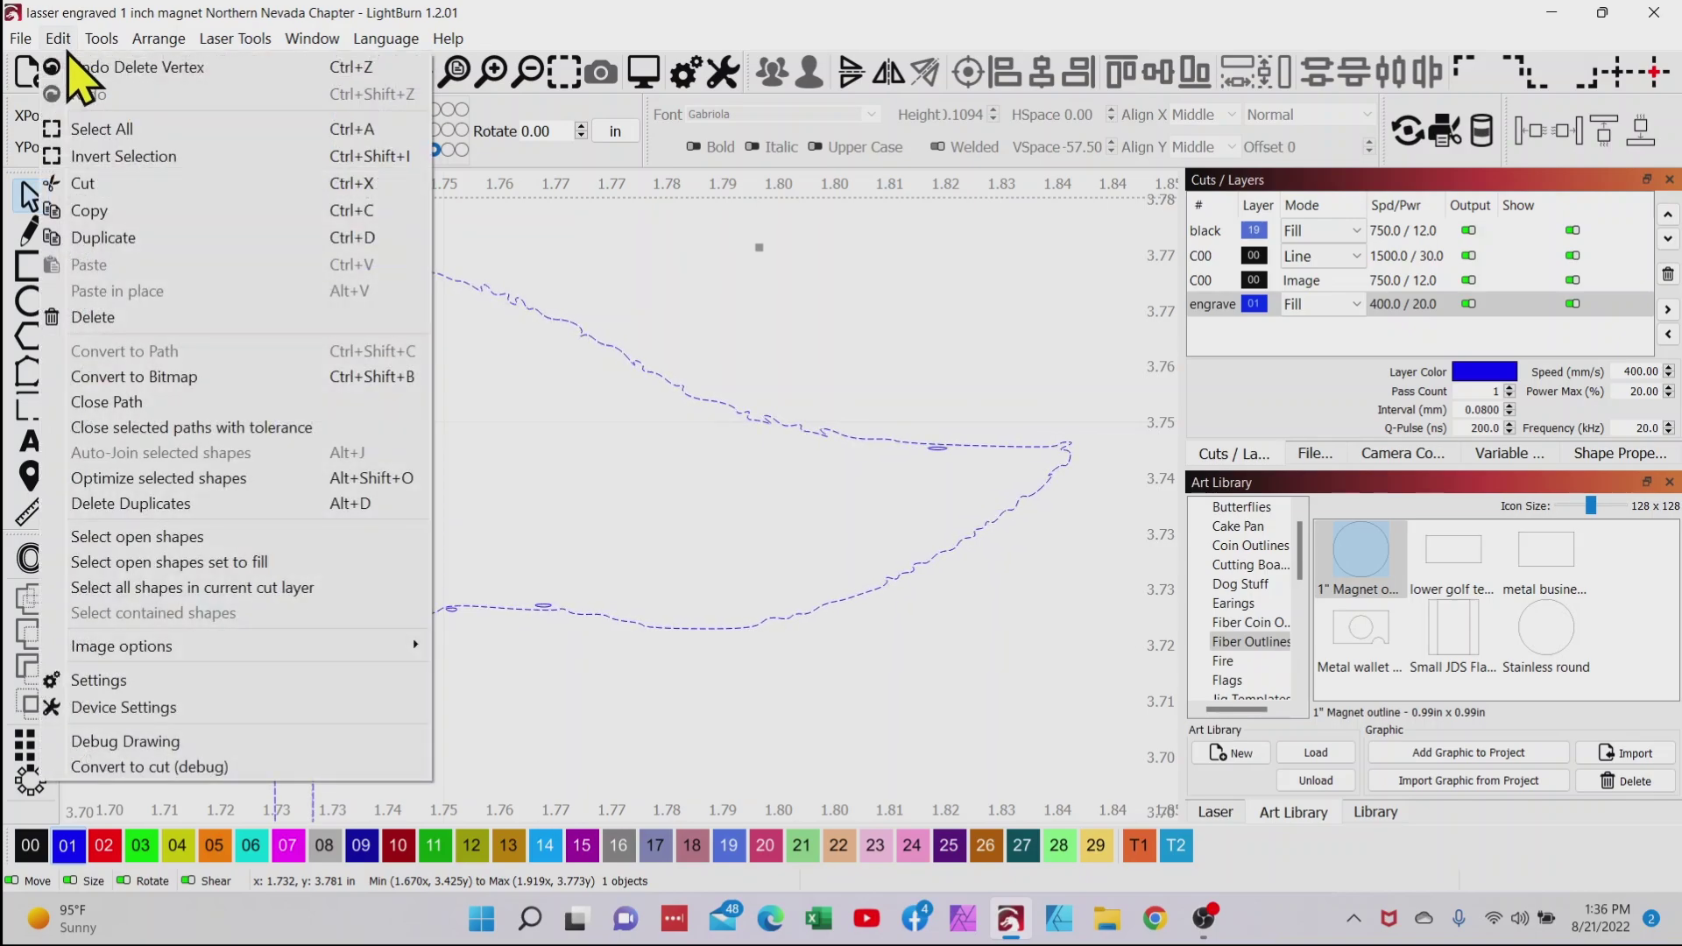
click(122, 477)
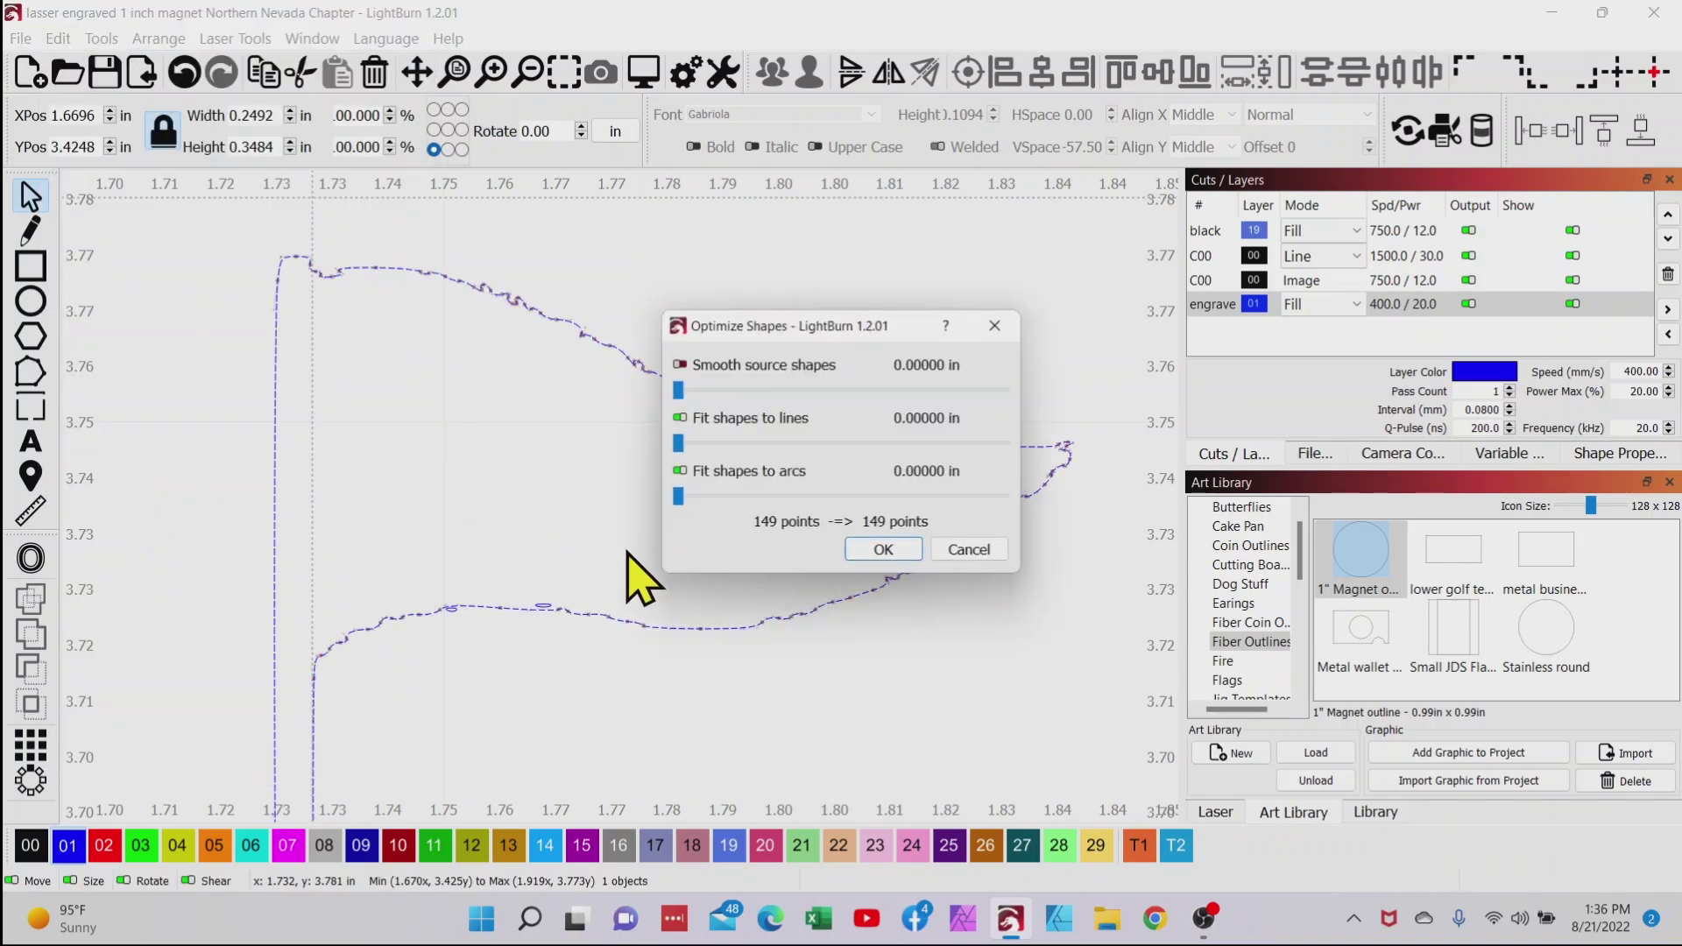
drag(740, 324, 1174, 421)
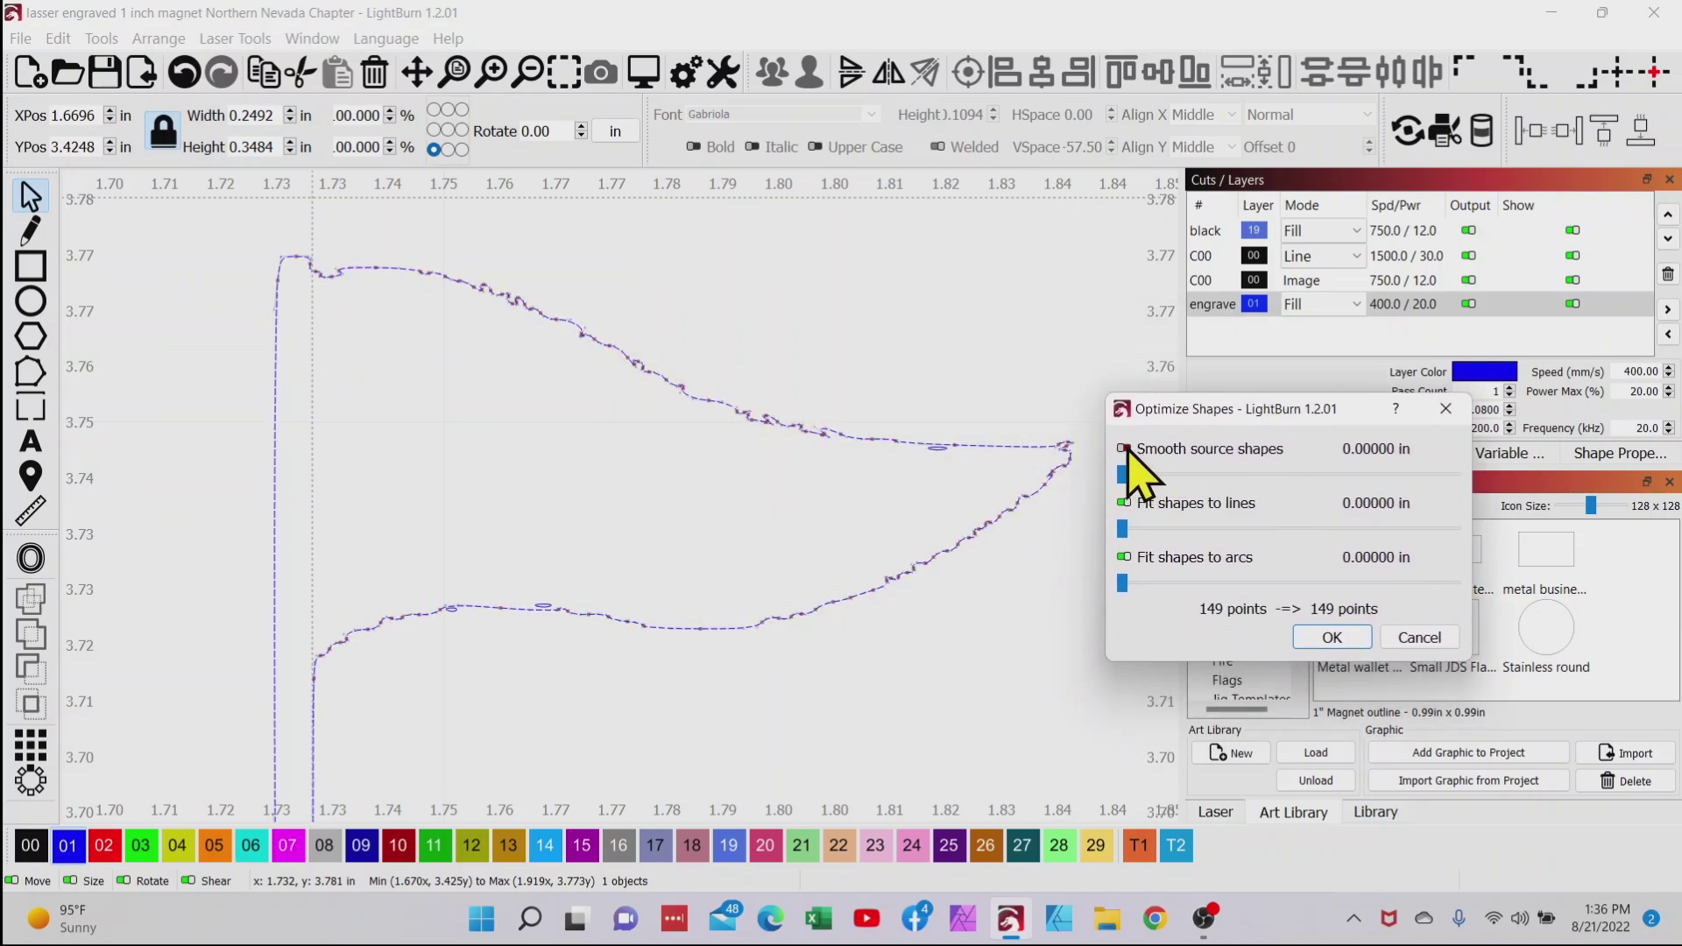
drag(1124, 477, 1148, 479)
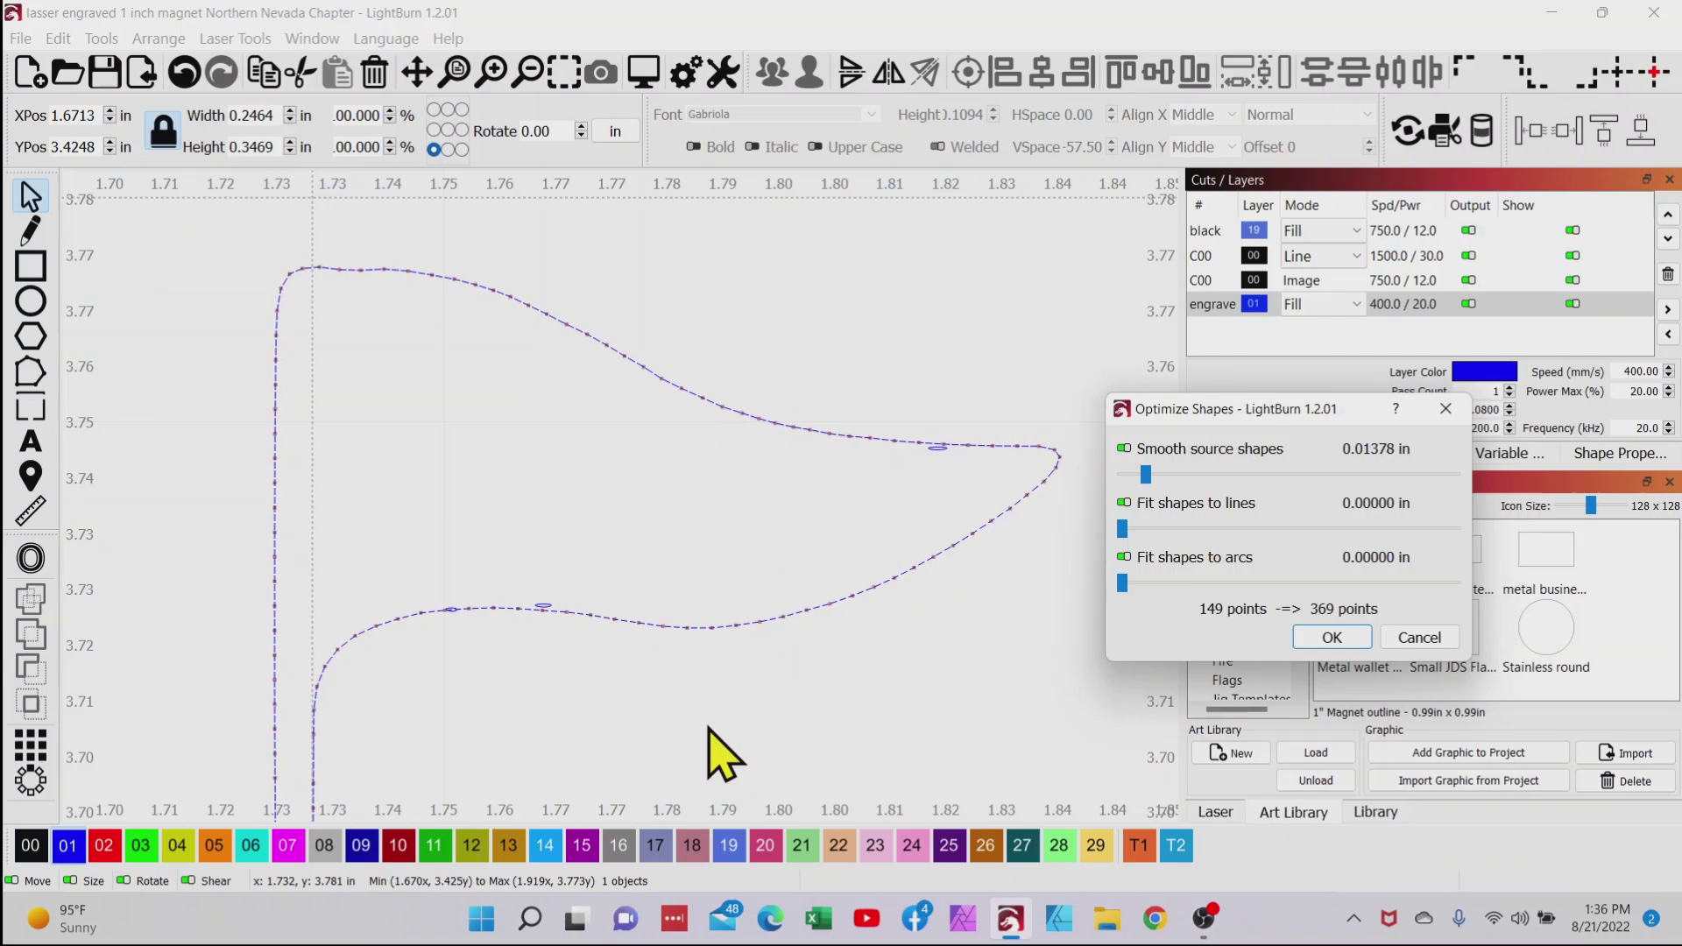
key(Return)
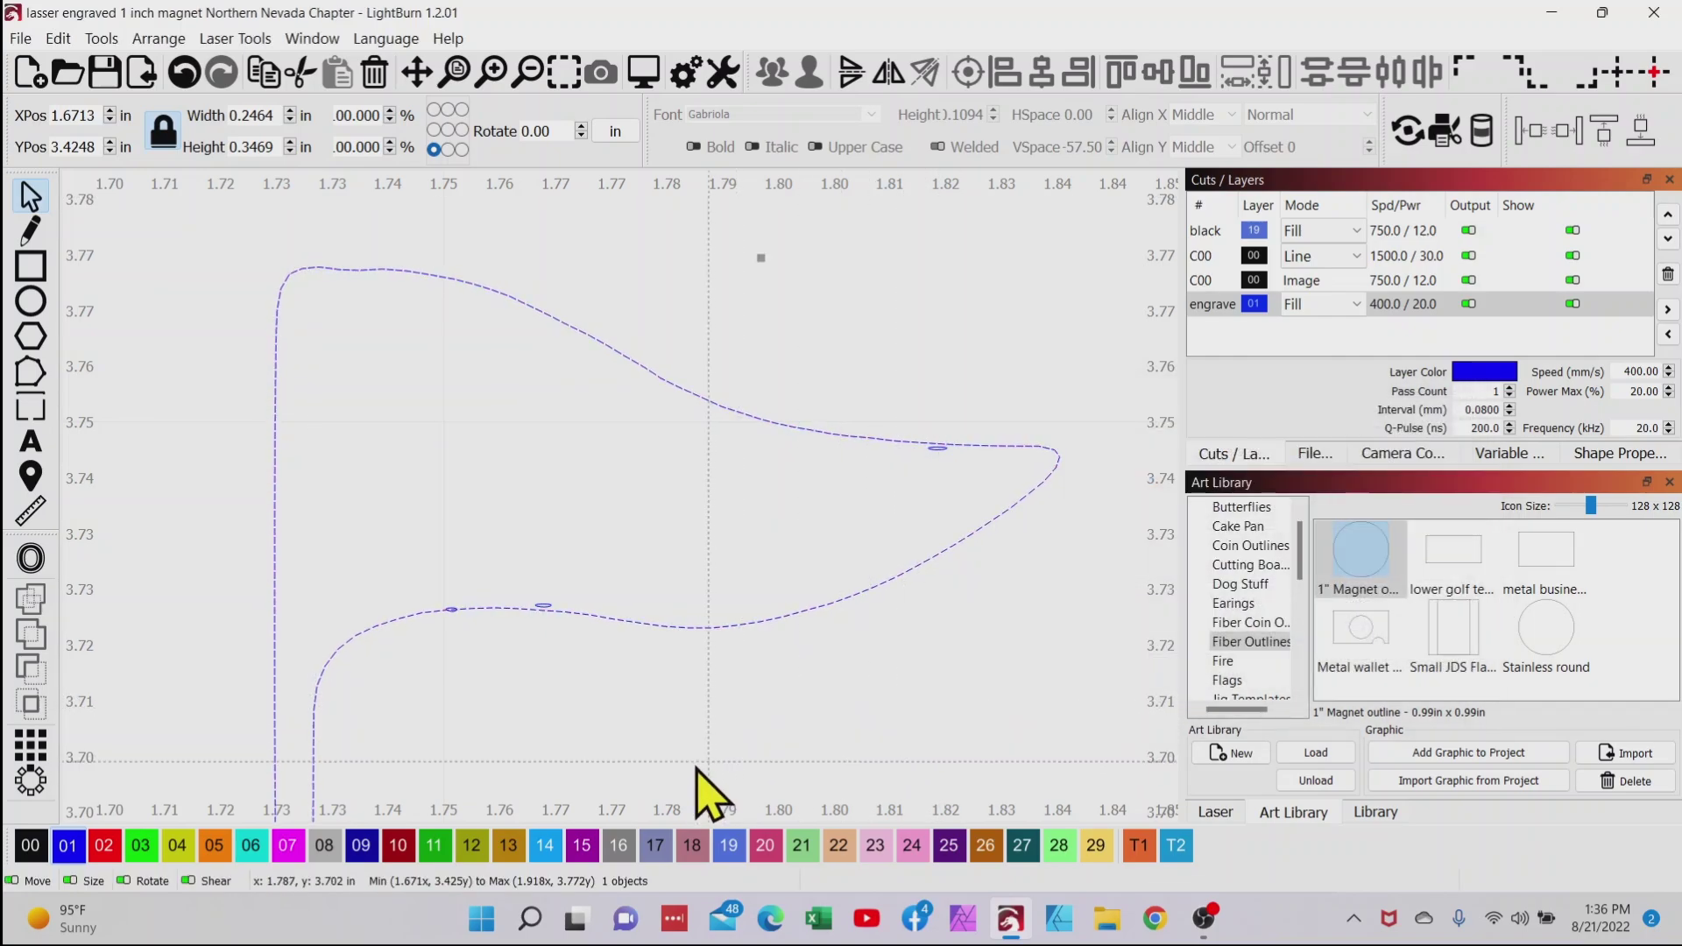
Delete the tiny stray oval near the flag's pointed tip
drag(694, 762, 802, 269)
scroll(682, 631, down, 5)
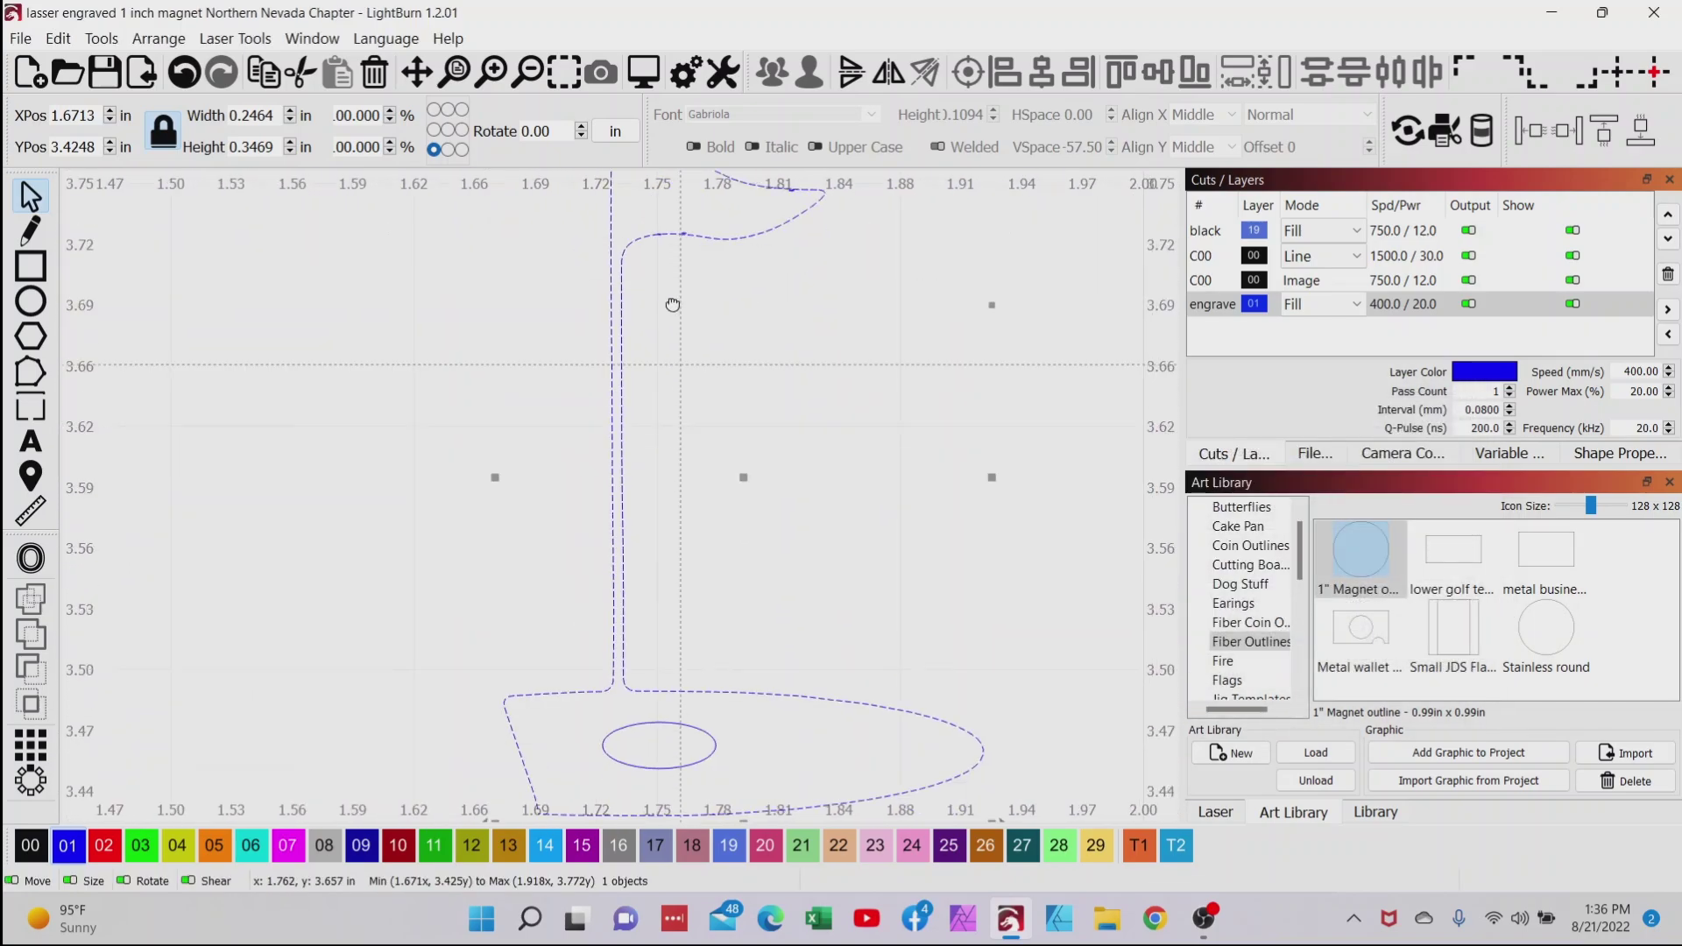
scroll(638, 450, up, 10)
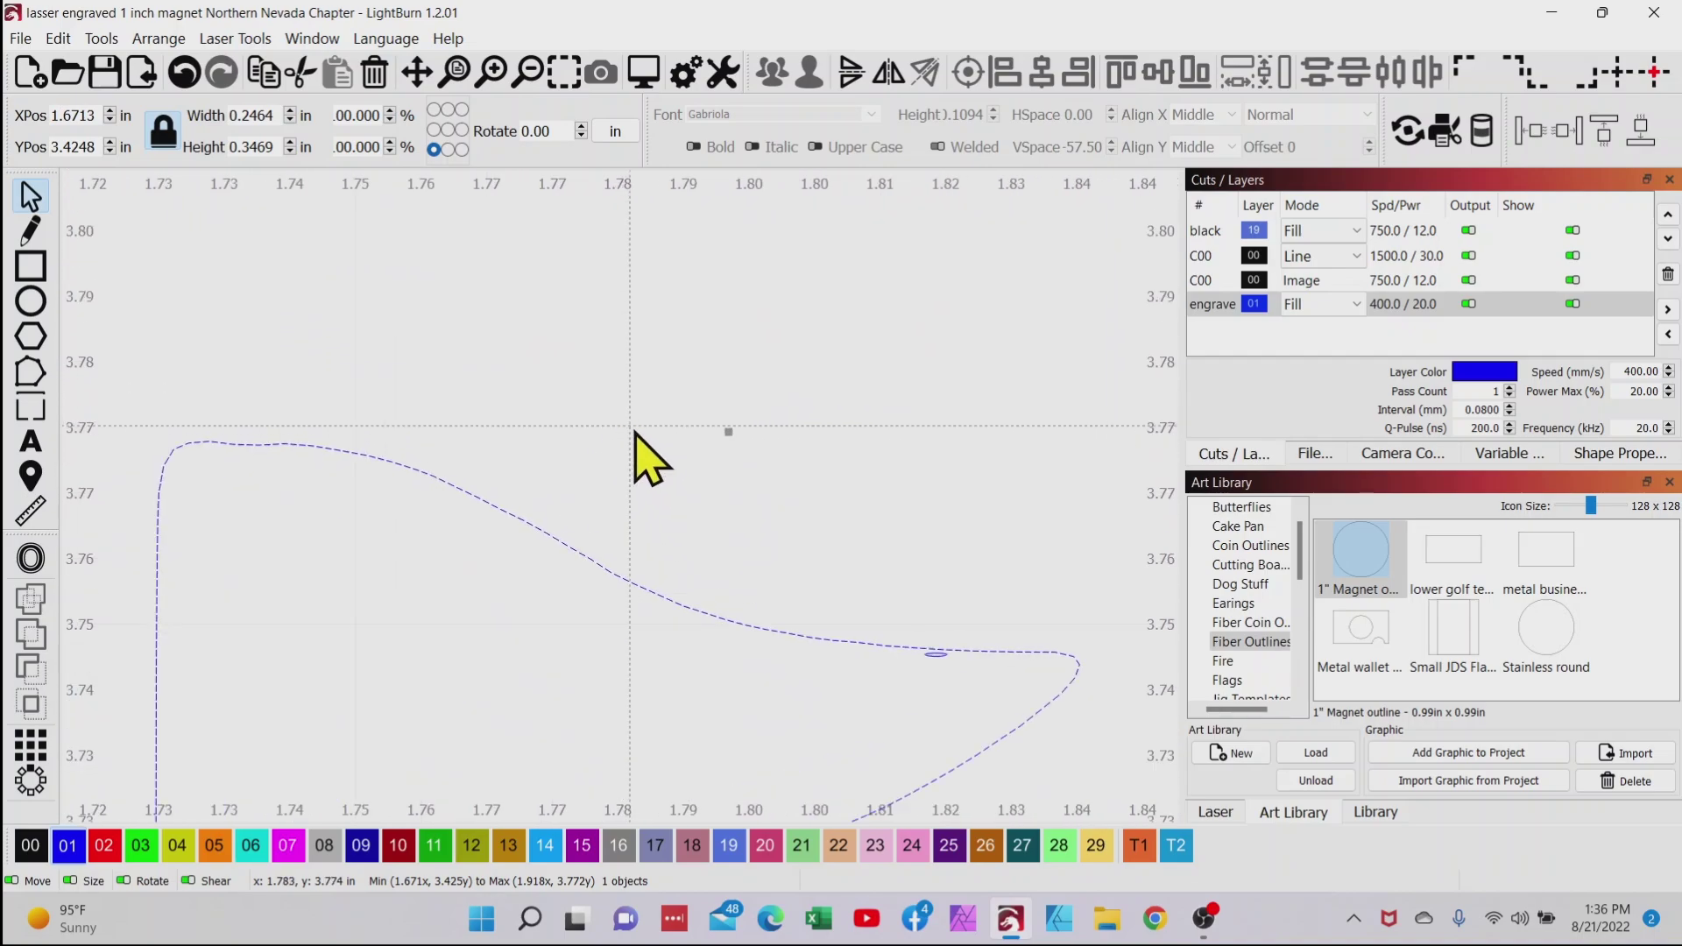
drag(807, 631, 684, 401)
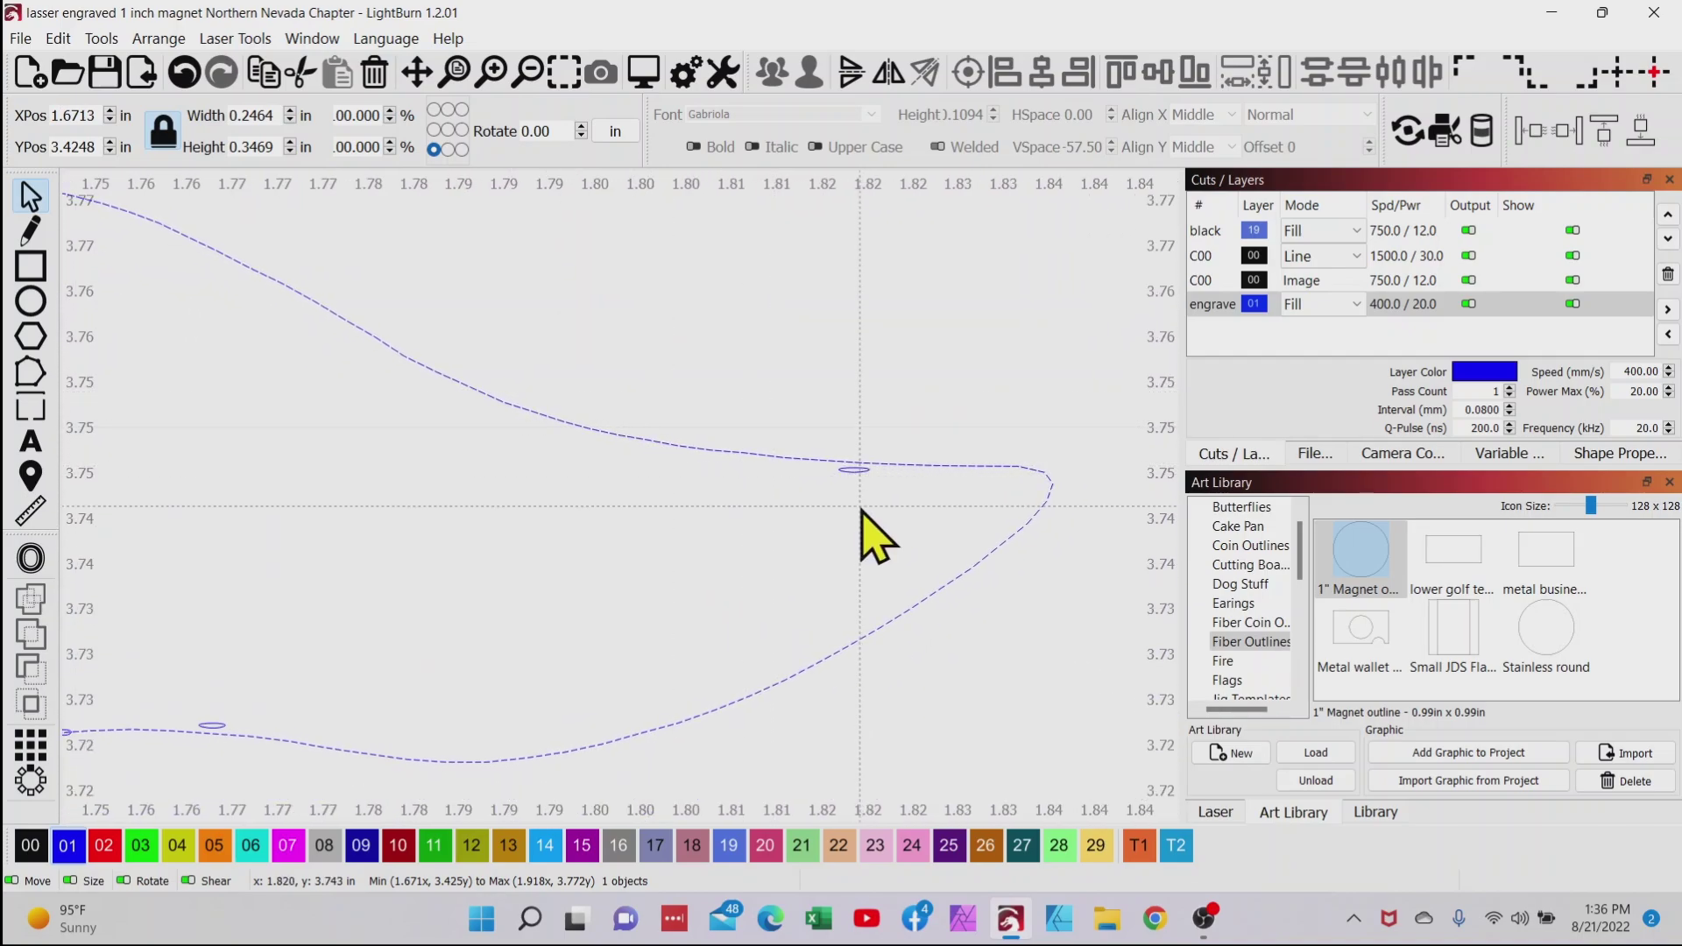
scroll(854, 514, up, 3)
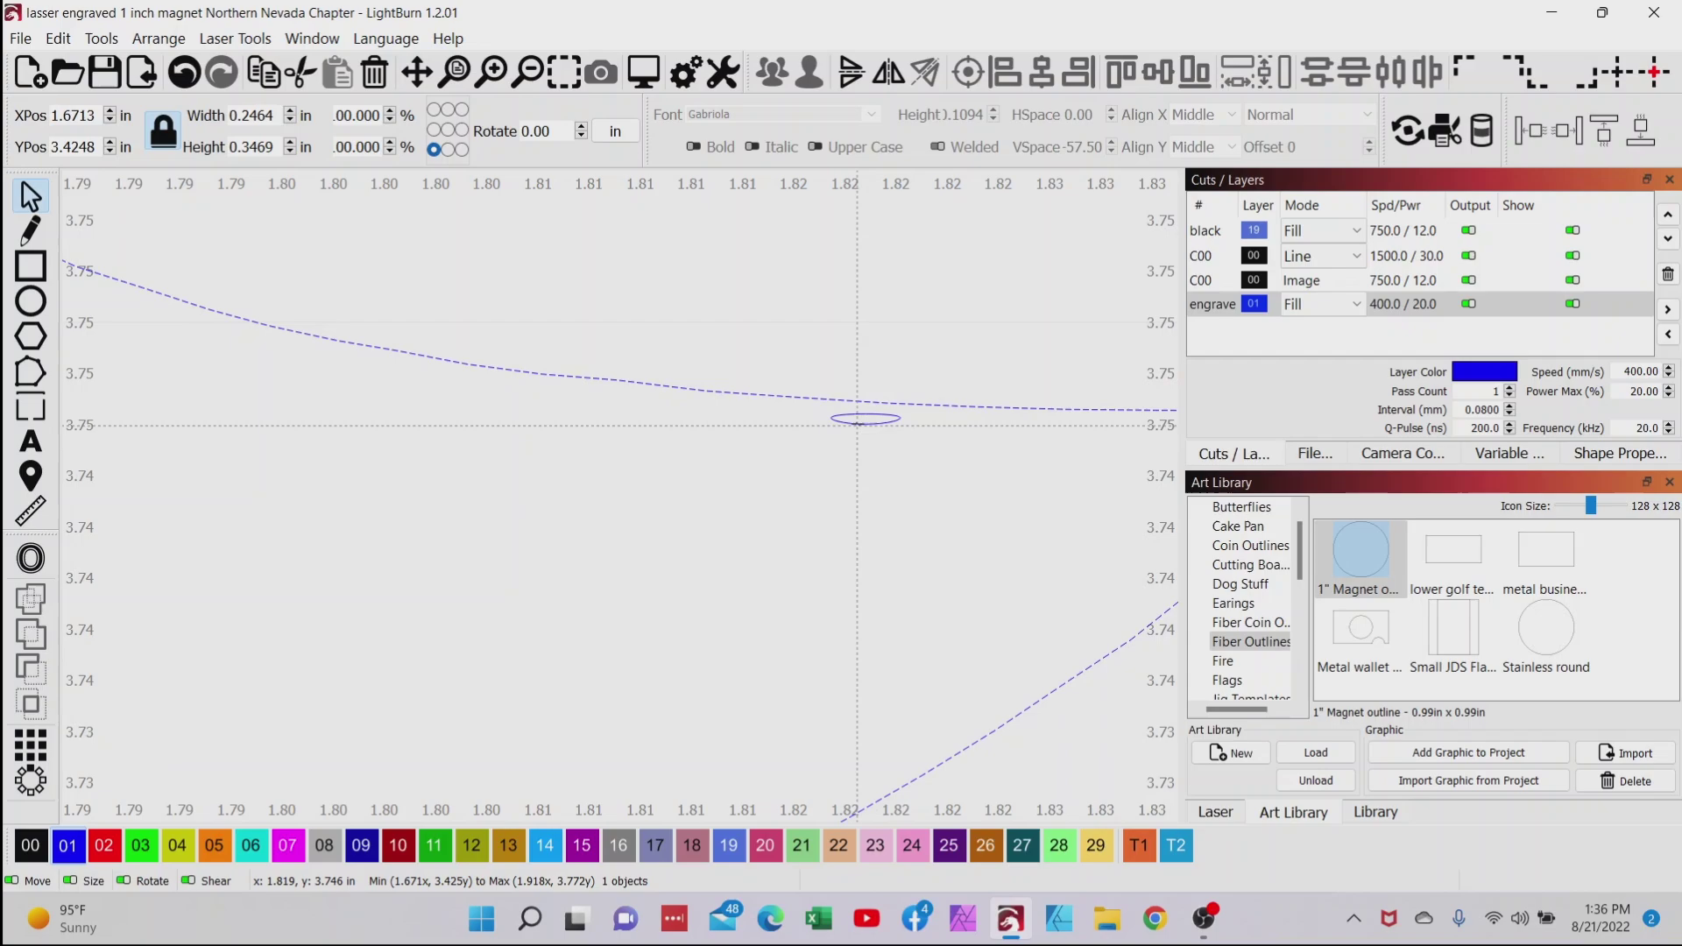
click(857, 424)
key(Delete)
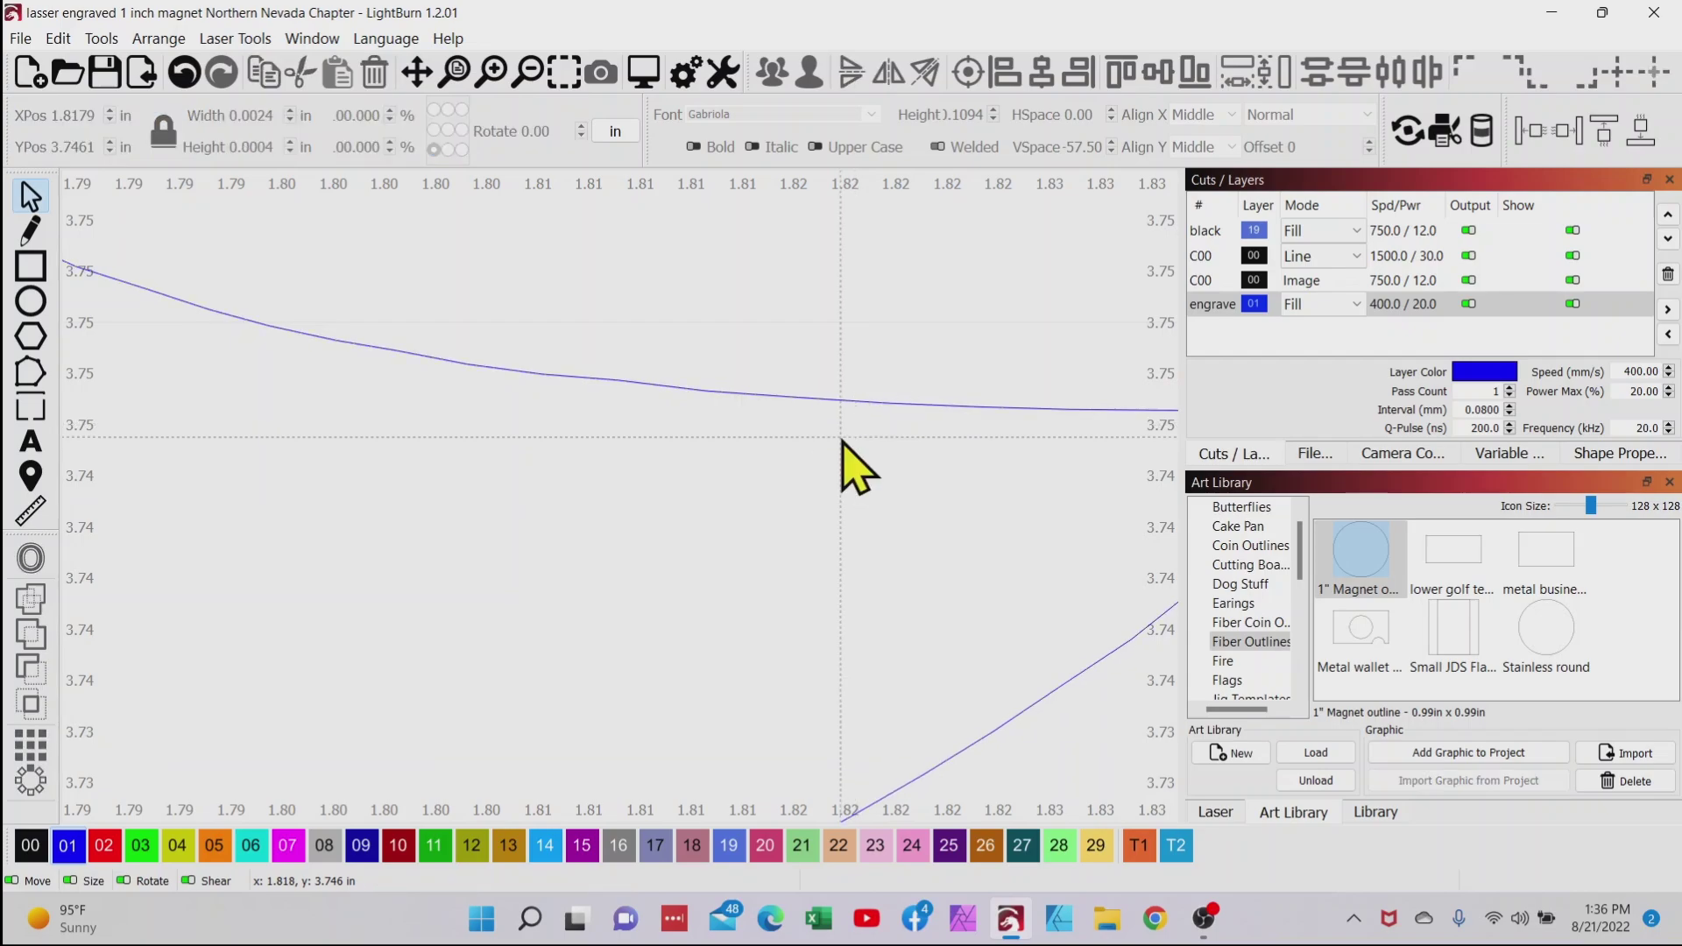
Remove the remaining stray ovals along the flag's lower edge, then zoom out to the whole design
scroll(473, 665, down, 5)
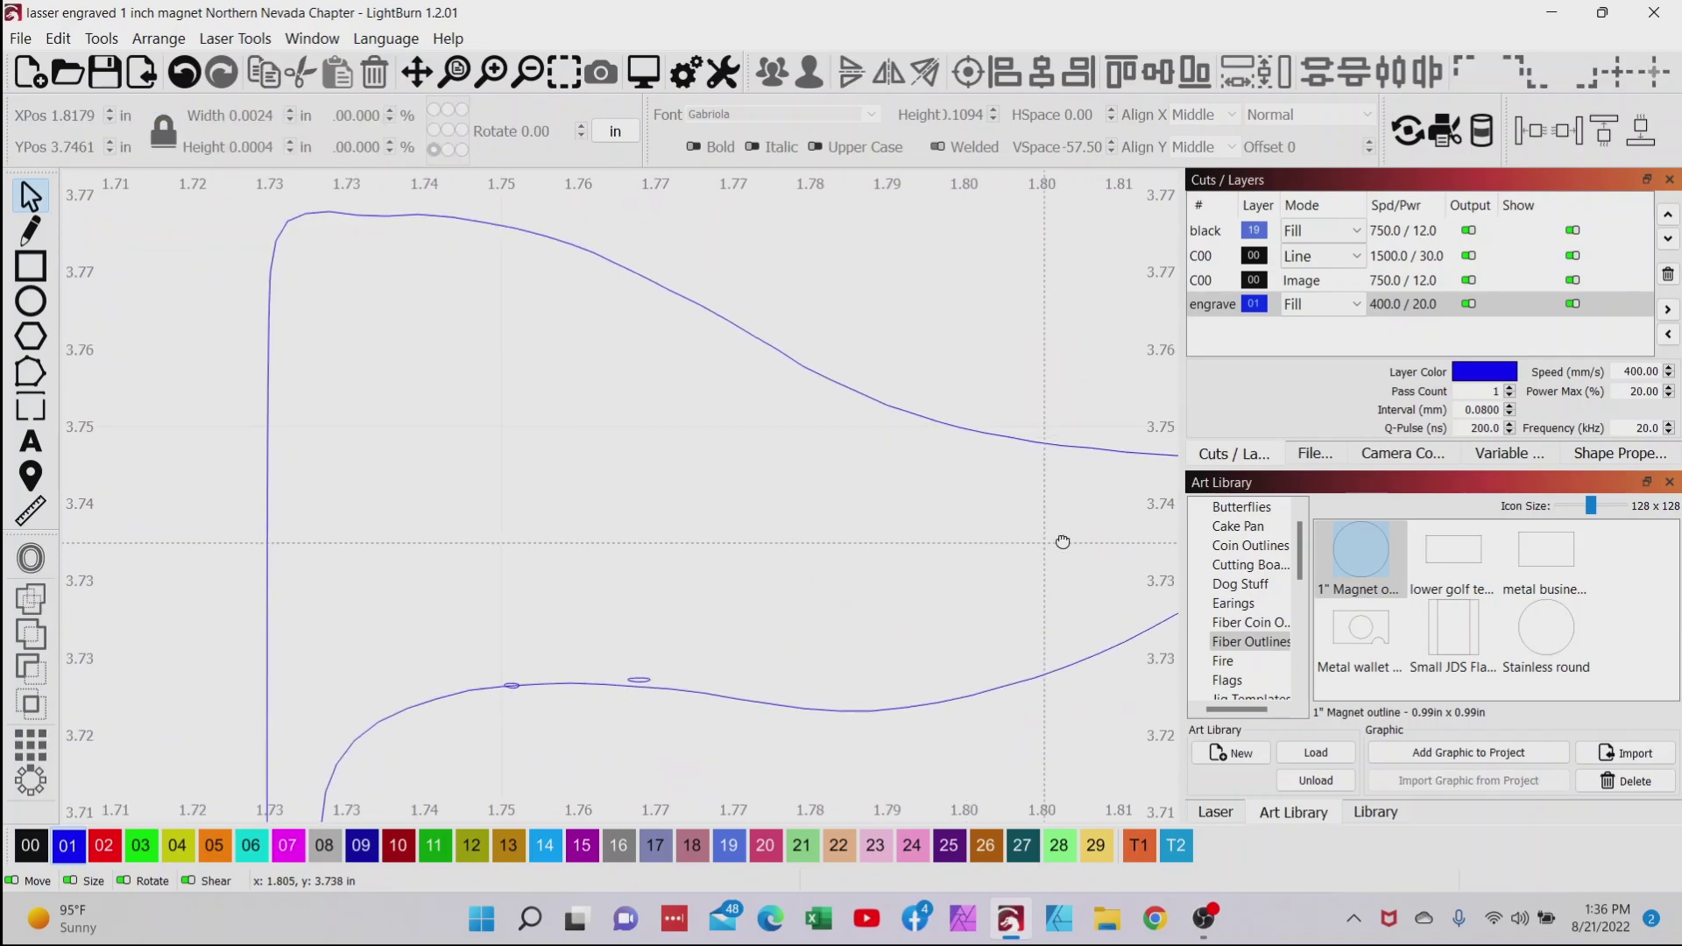
click(703, 664)
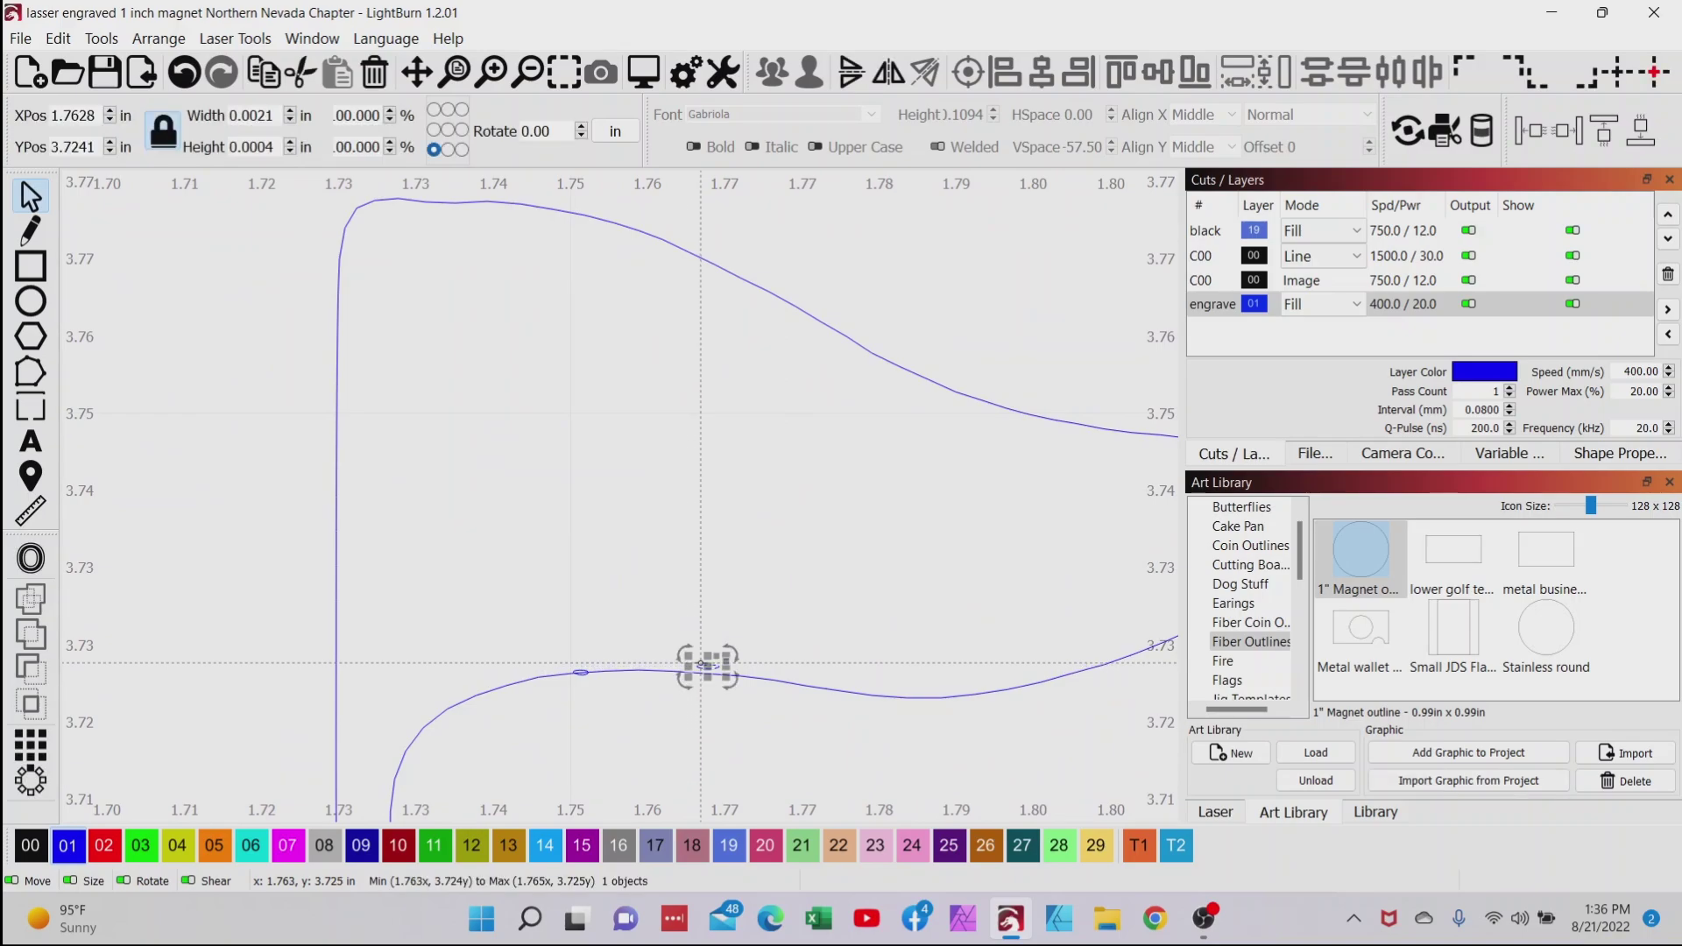
key(Escape)
scroll(613, 679, up, 5)
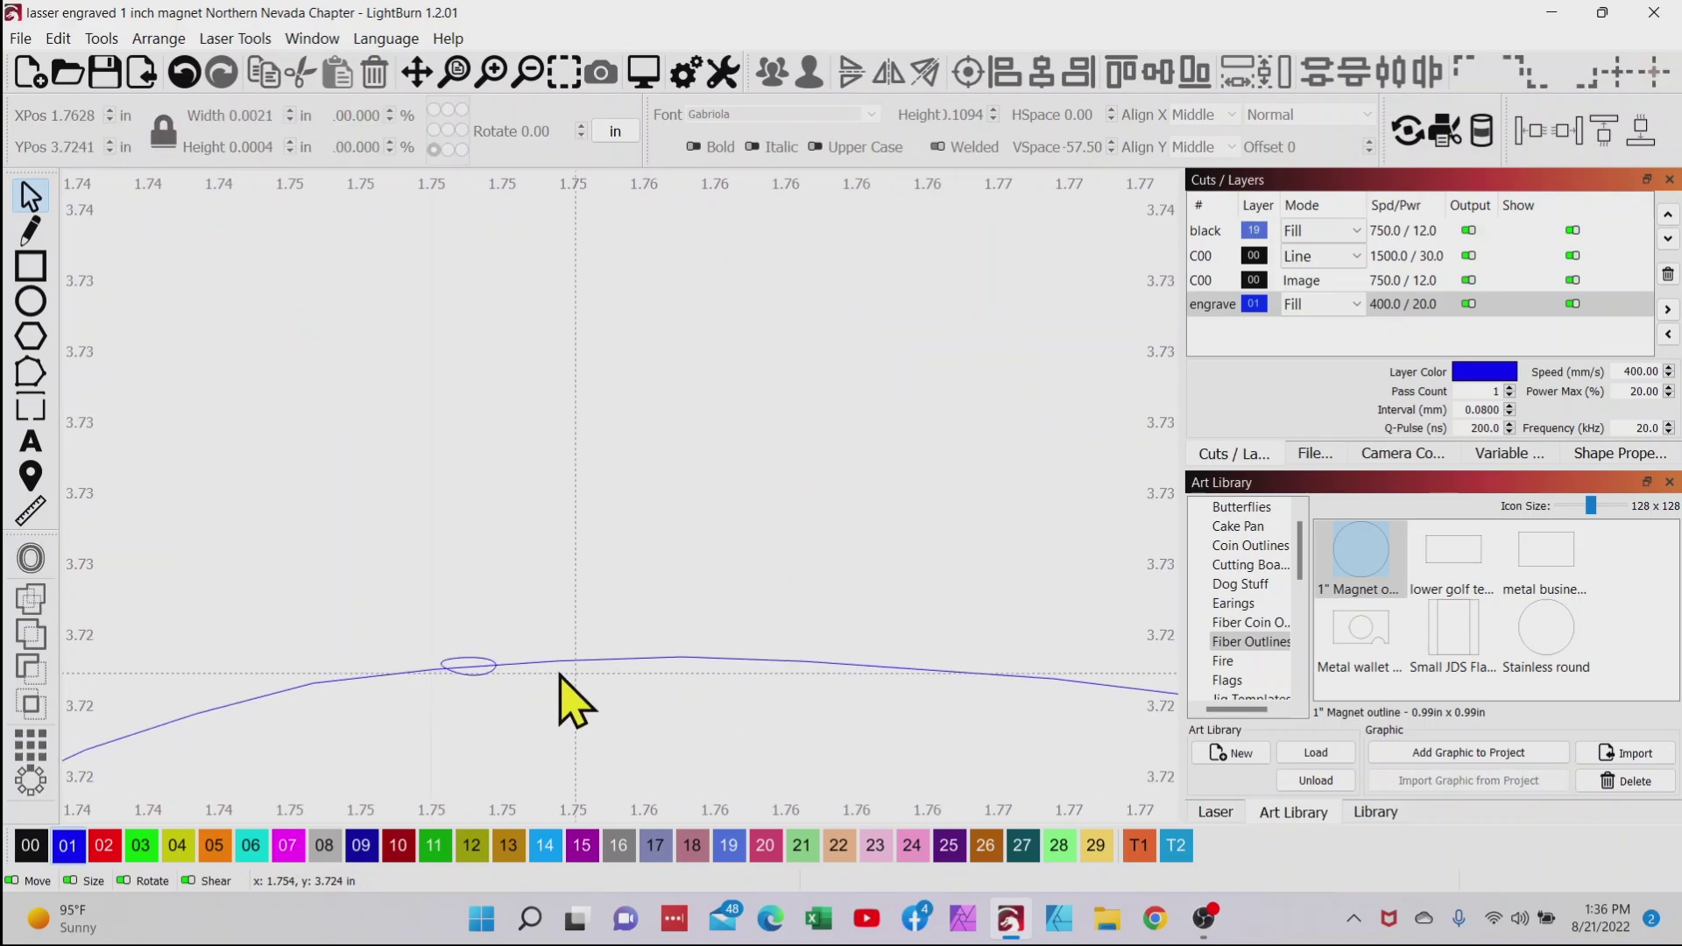
click(480, 676)
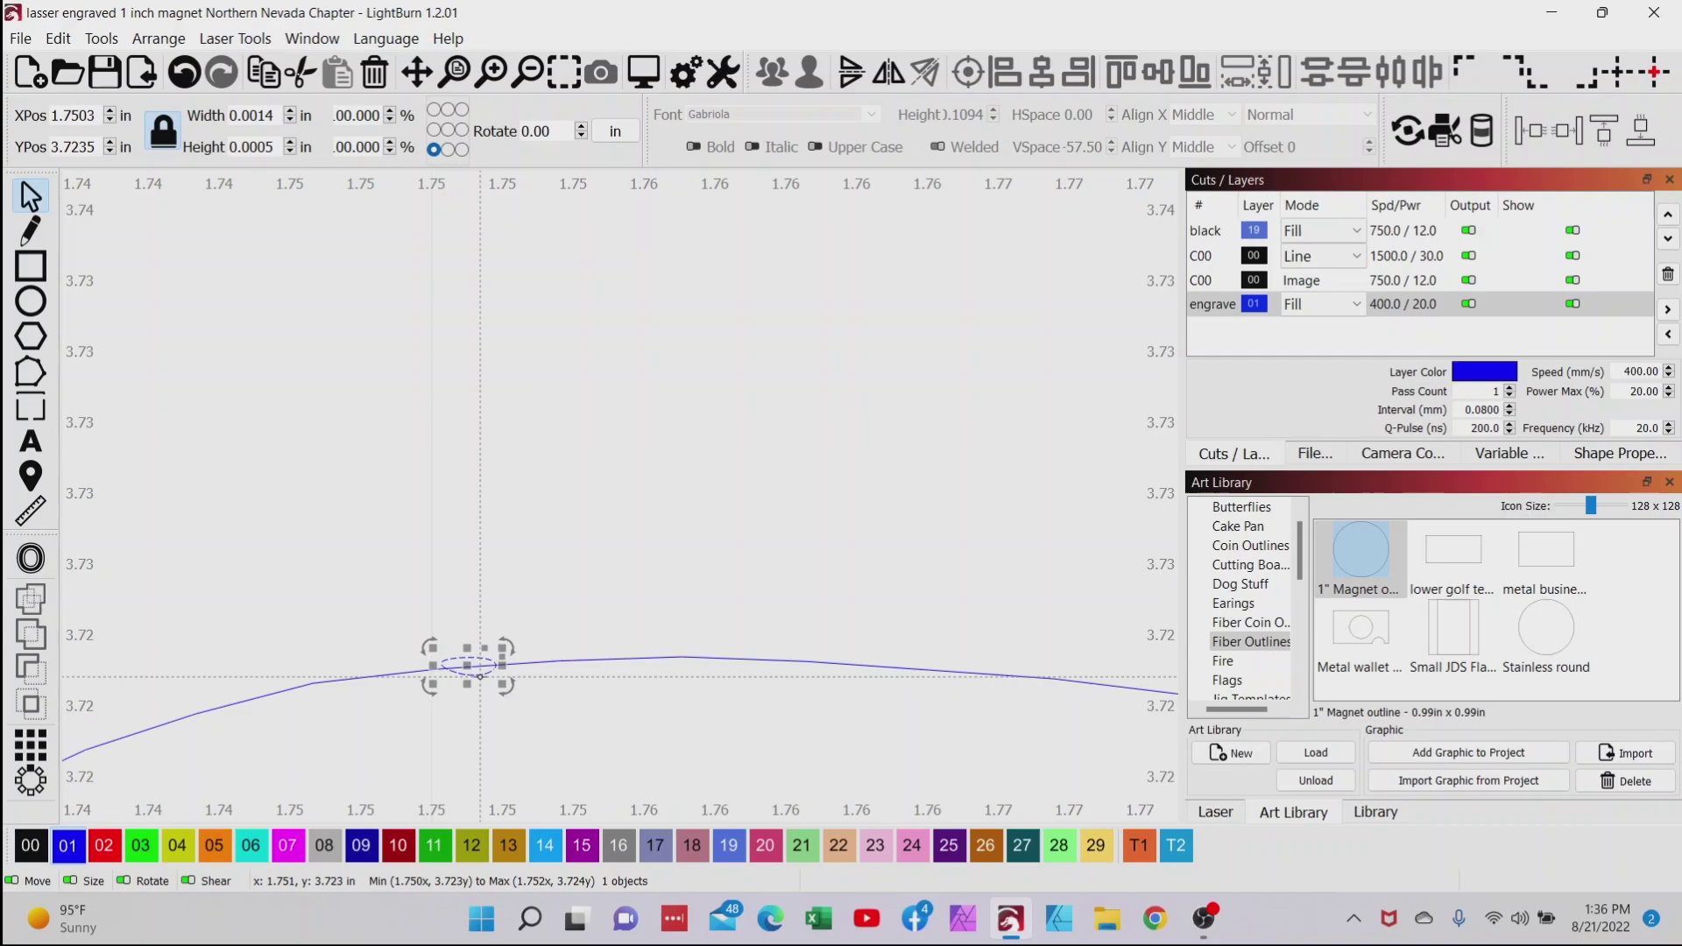
key(Escape)
scroll(484, 670, down, 8)
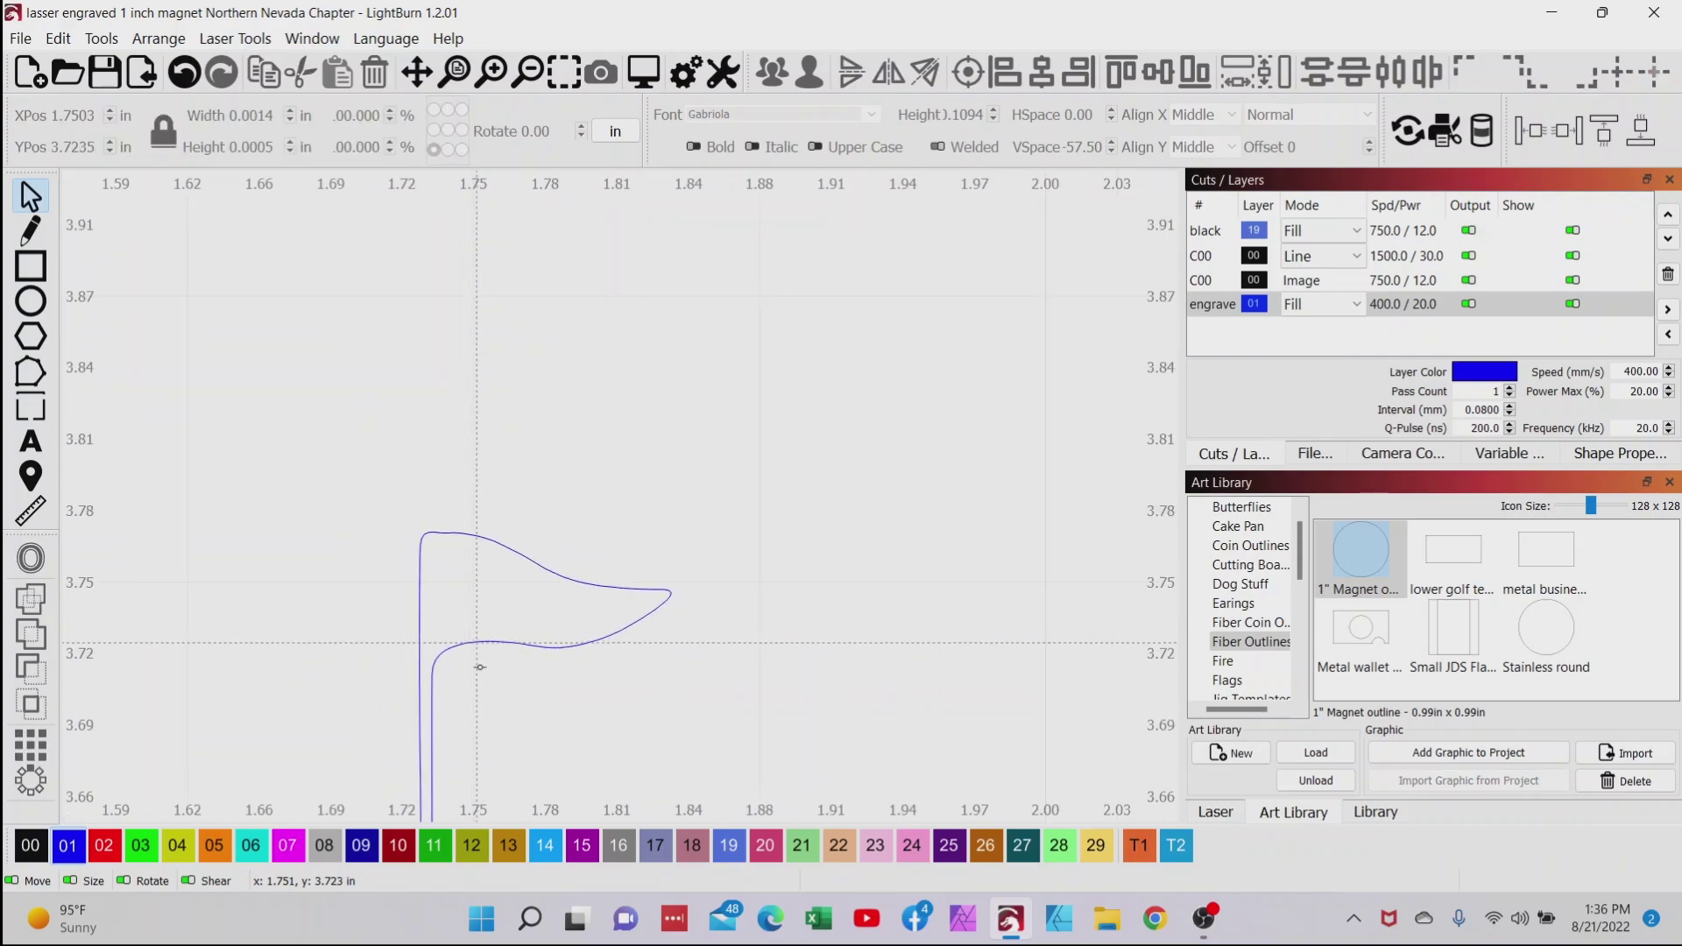
scroll(478, 668, up, 2)
scroll(425, 418, up, 6)
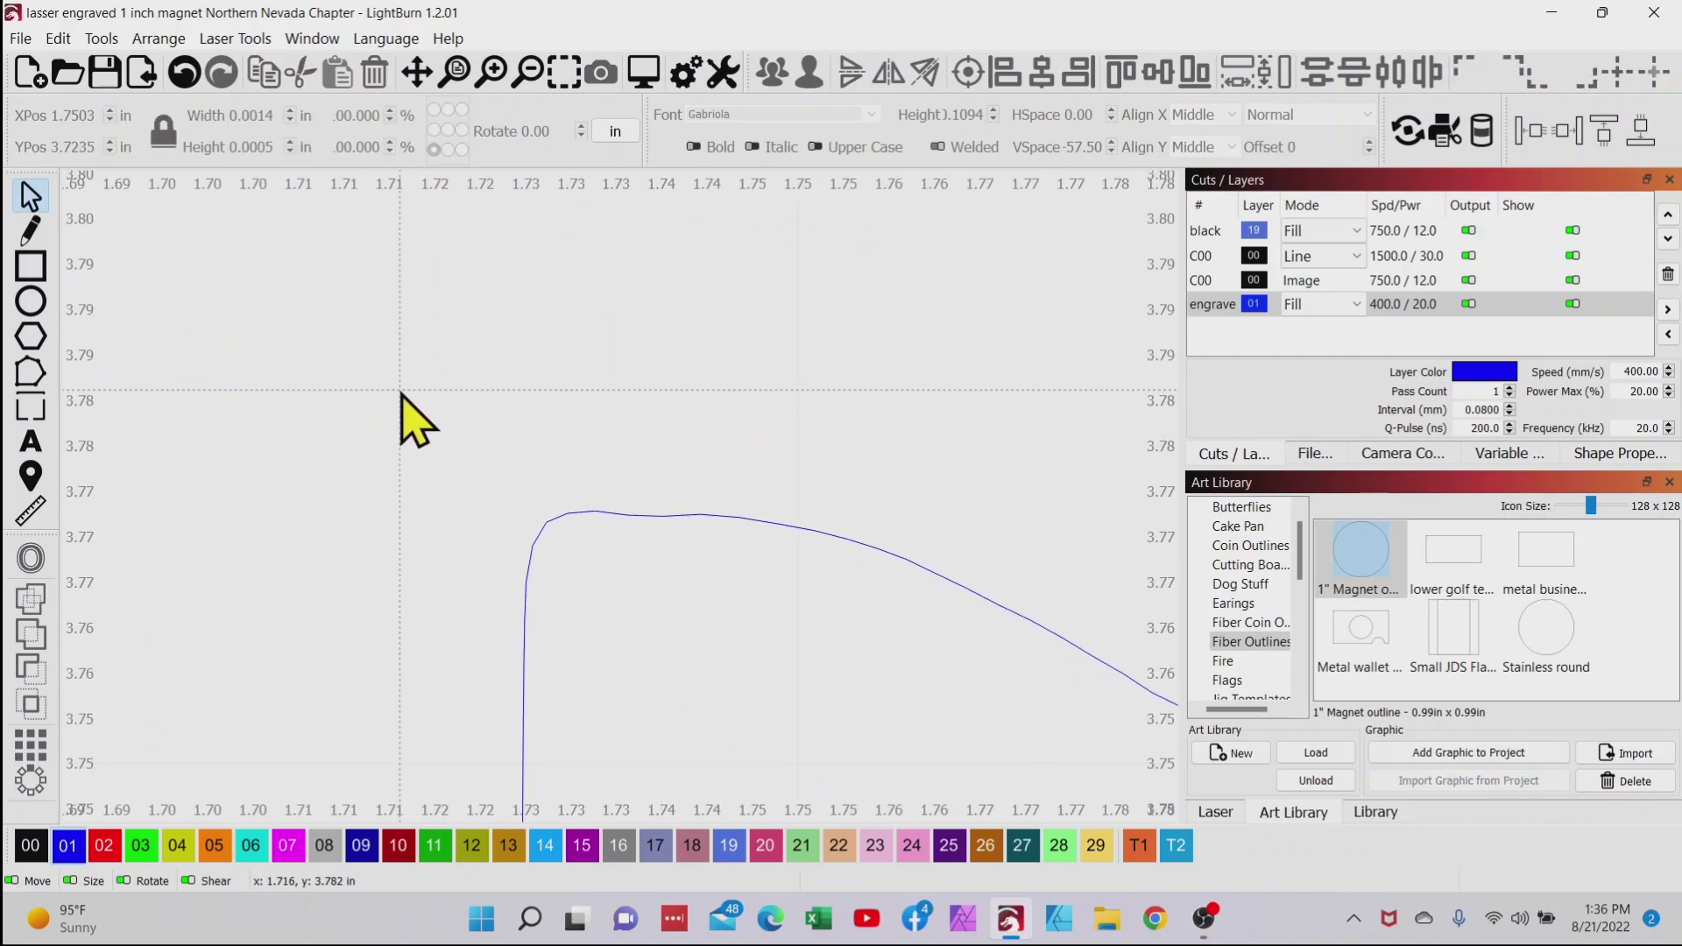
scroll(424, 418, down, 8)
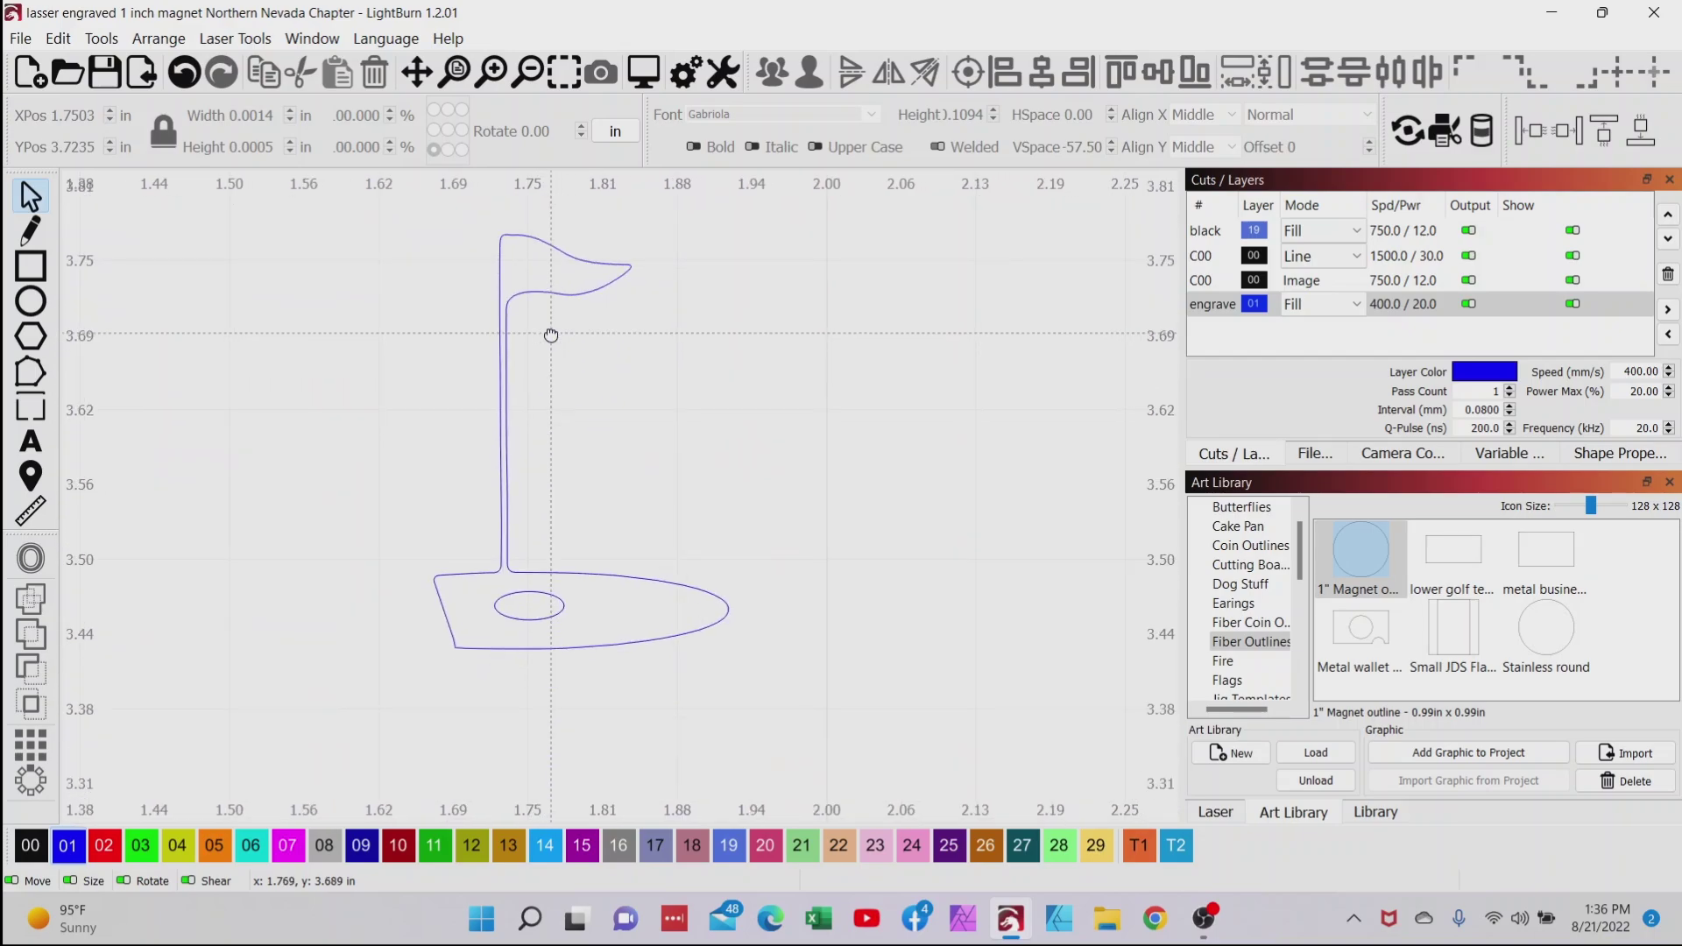
scroll(480, 475, down, 3)
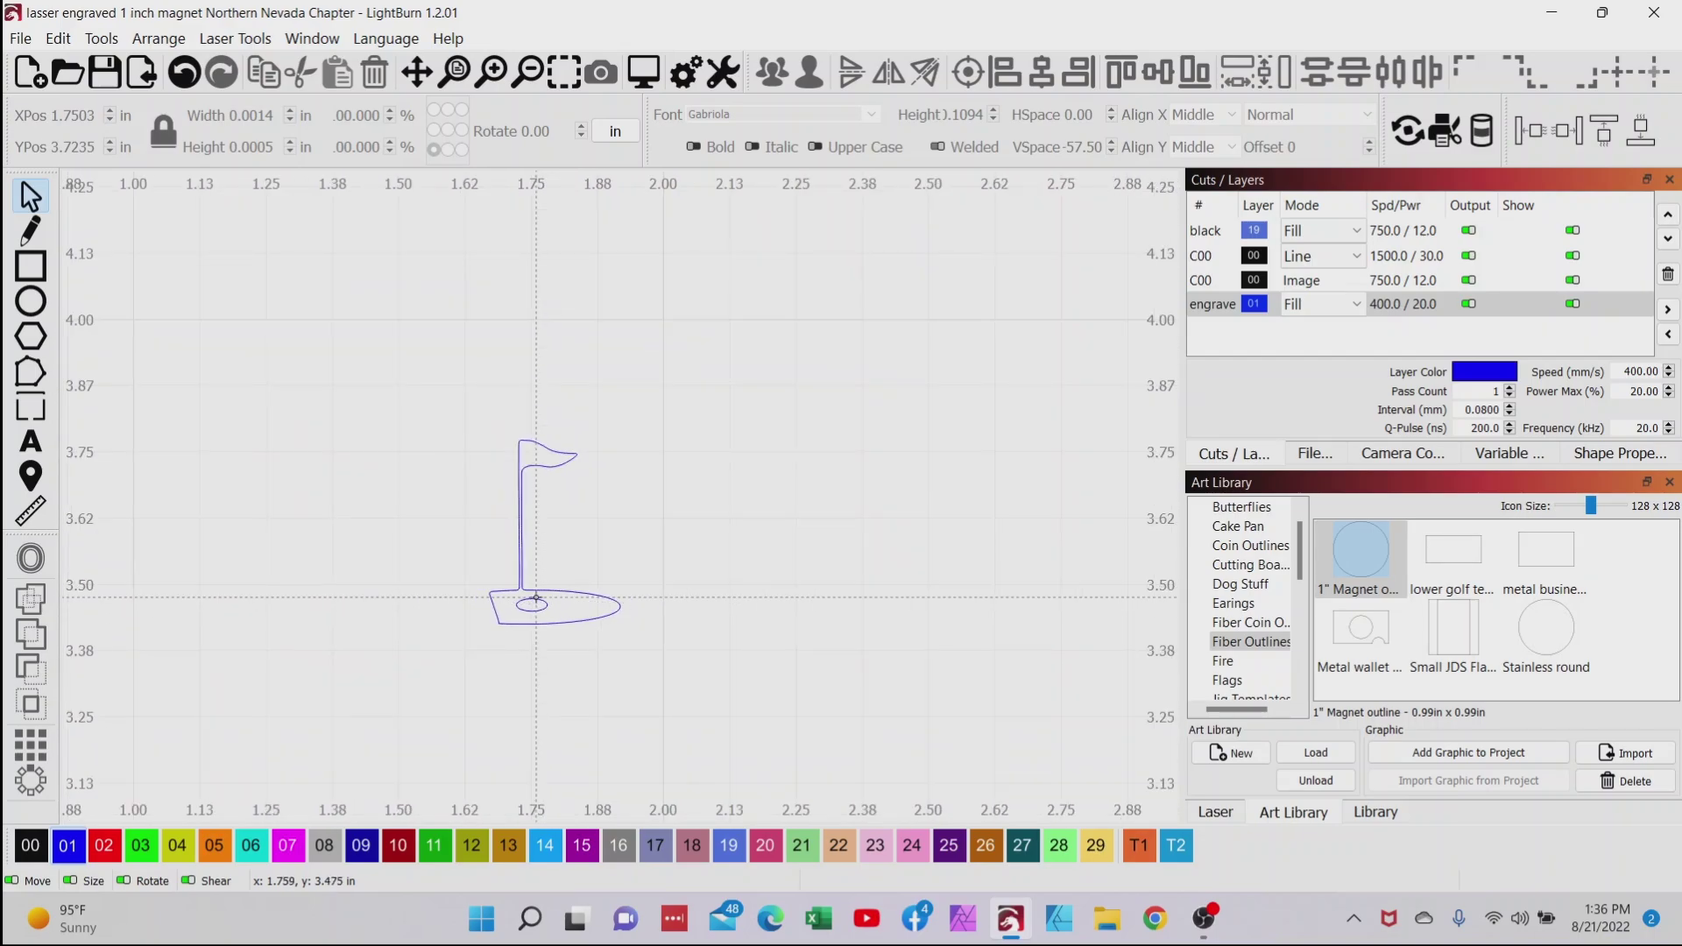
scroll(480, 476, down, 3)
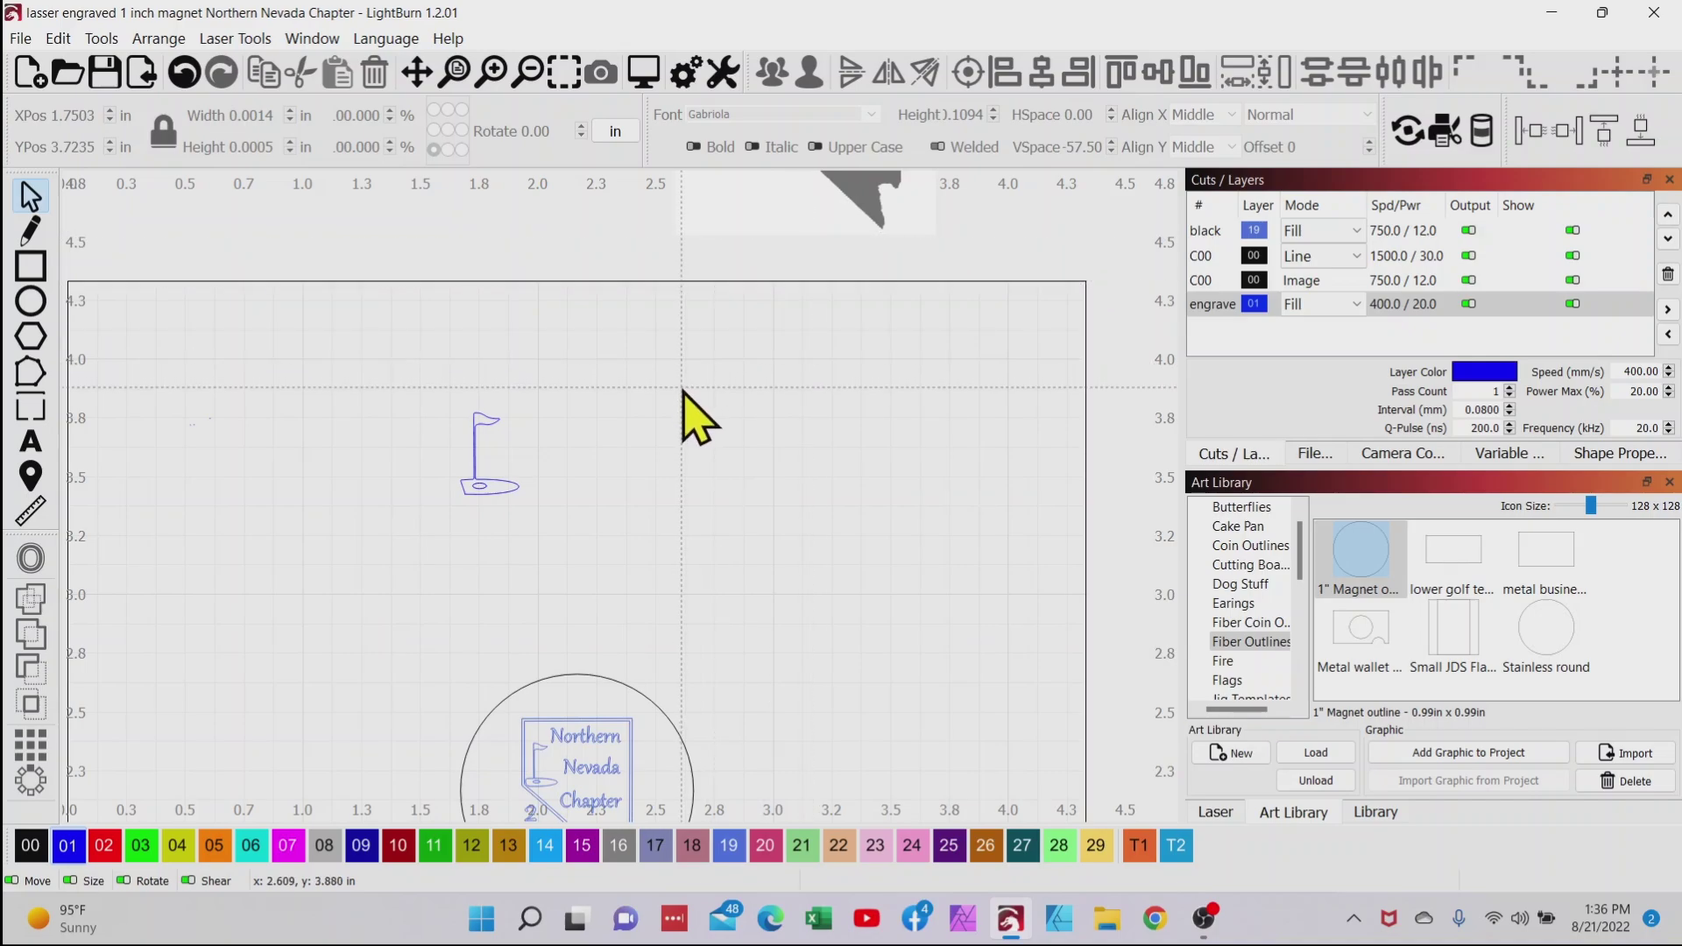
Pan and zoom to centre the Nevada magnet design with the golf flag in view
drag(683, 394, 649, 548)
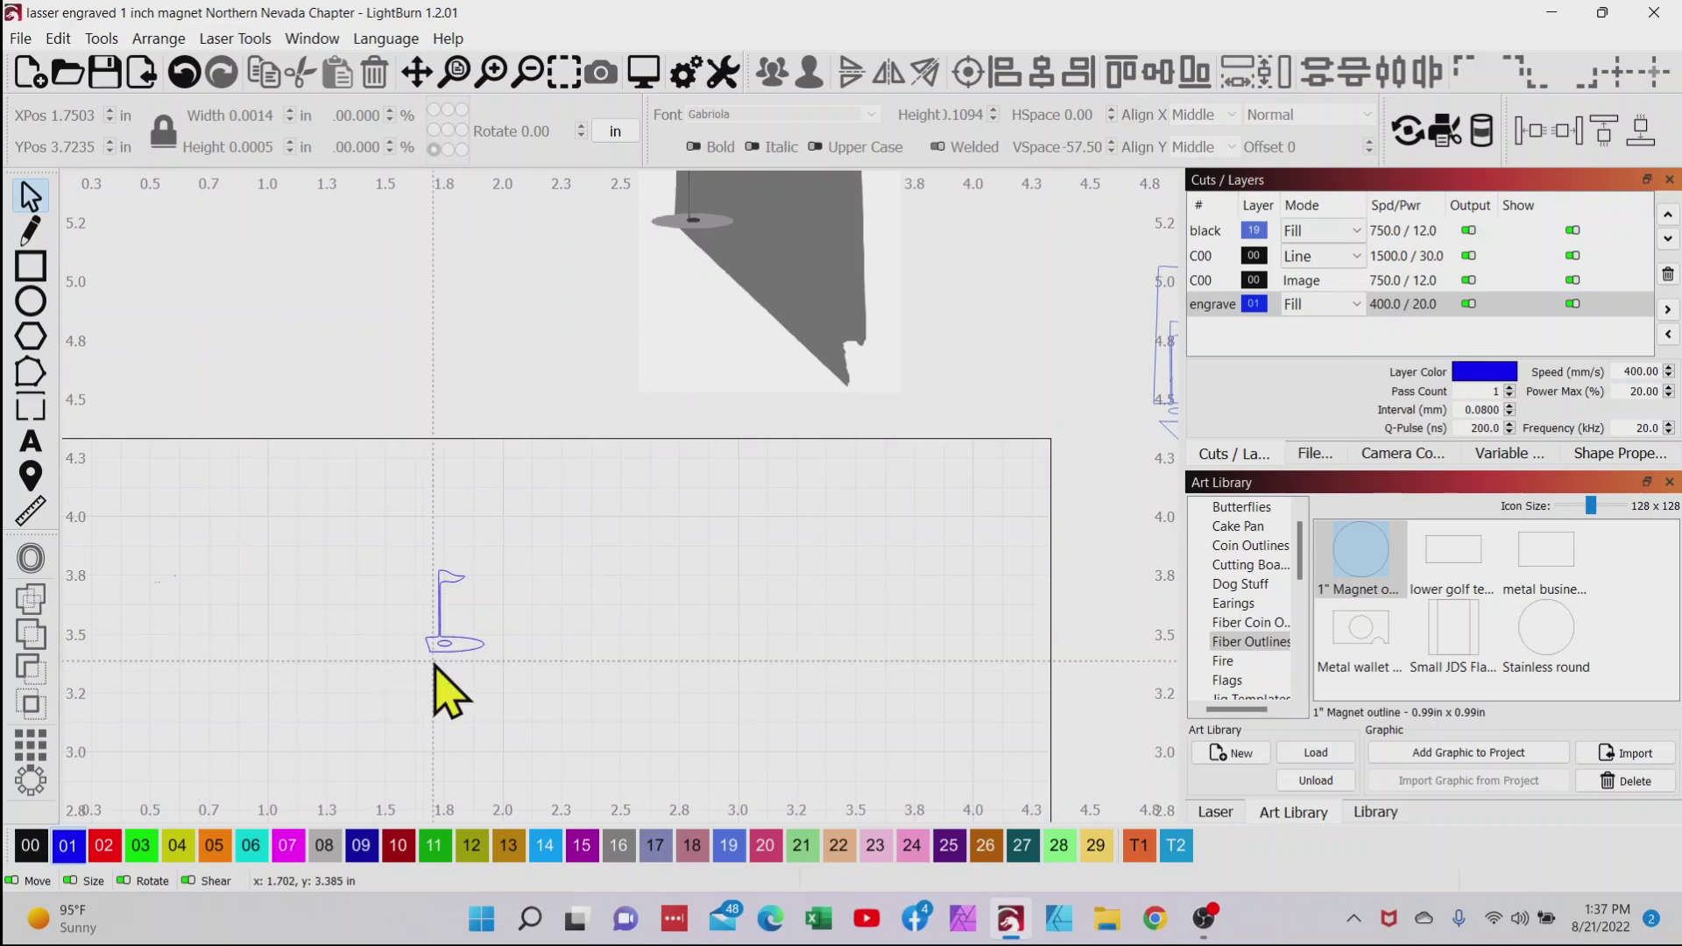
scroll(438, 687, down, 3)
scroll(528, 606, up, 6)
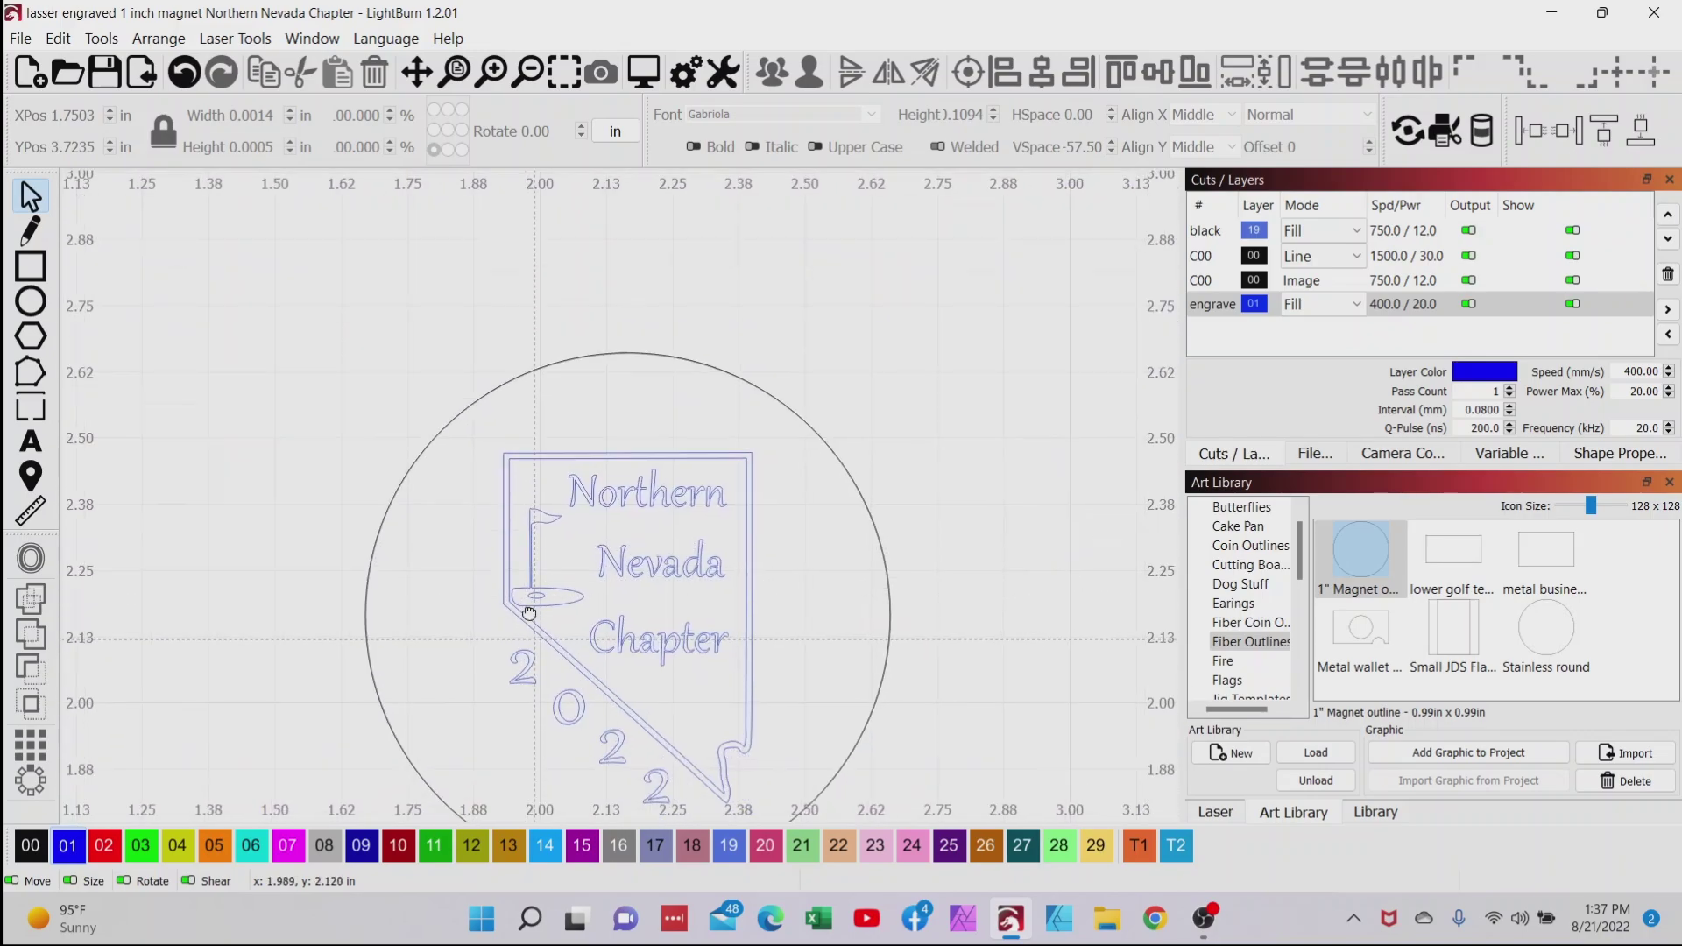
drag(515, 505, 536, 534)
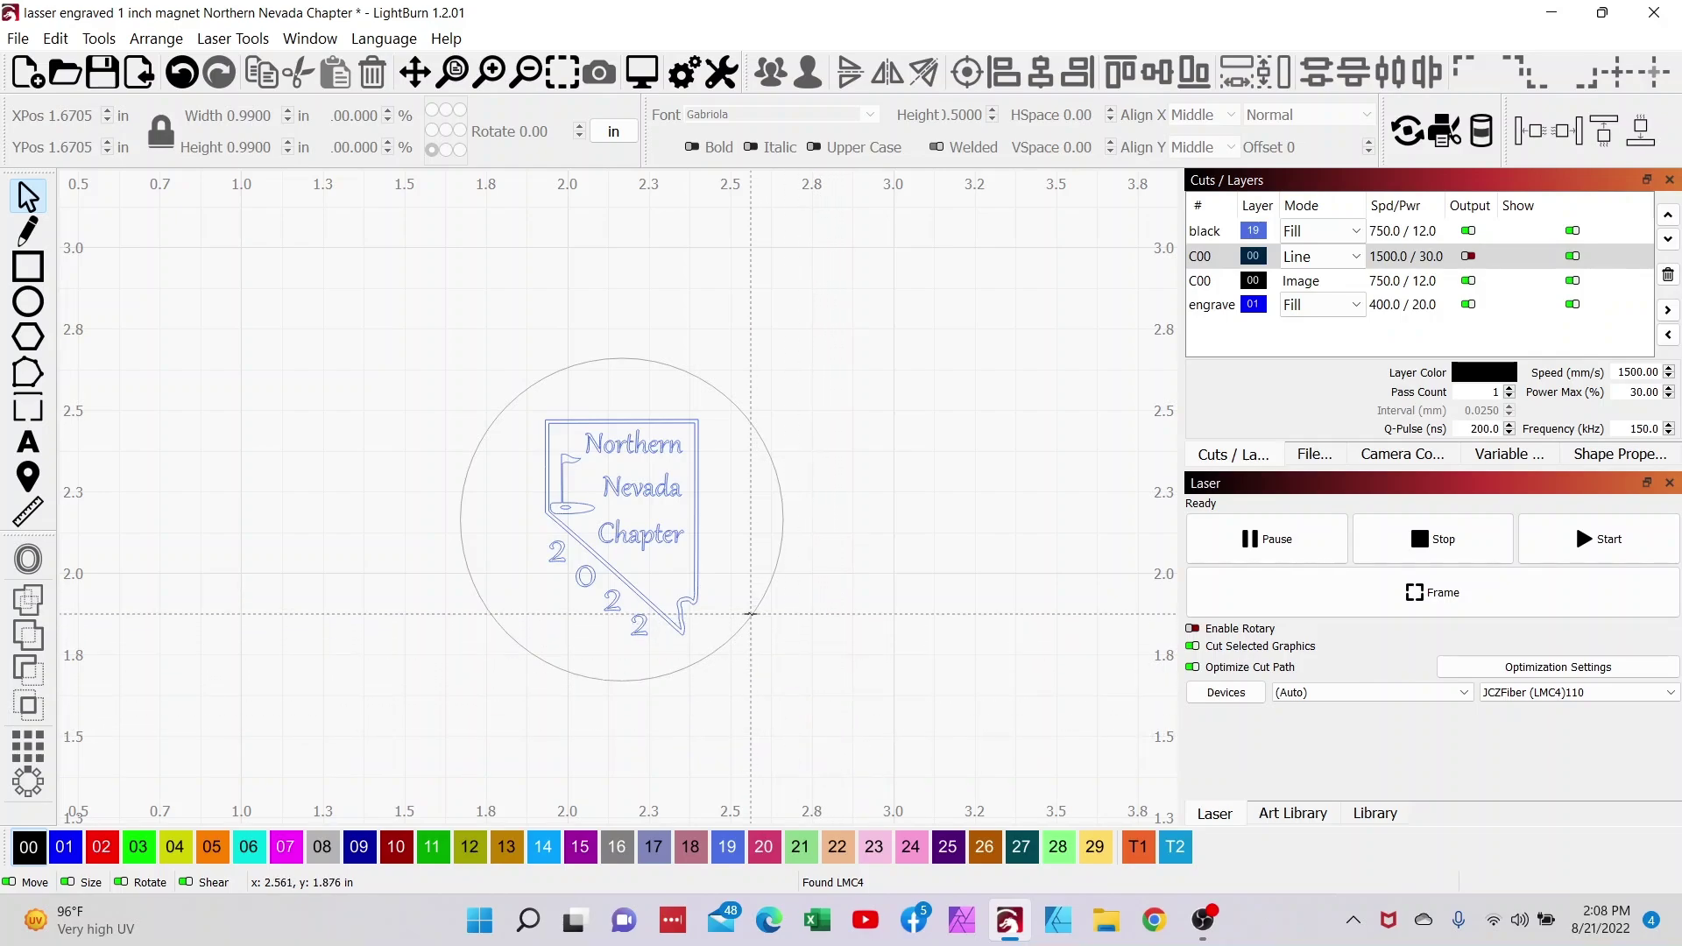
Select the magnet circle, enable Output on the C00 Line layer, and frame it on the laser
click(750, 613)
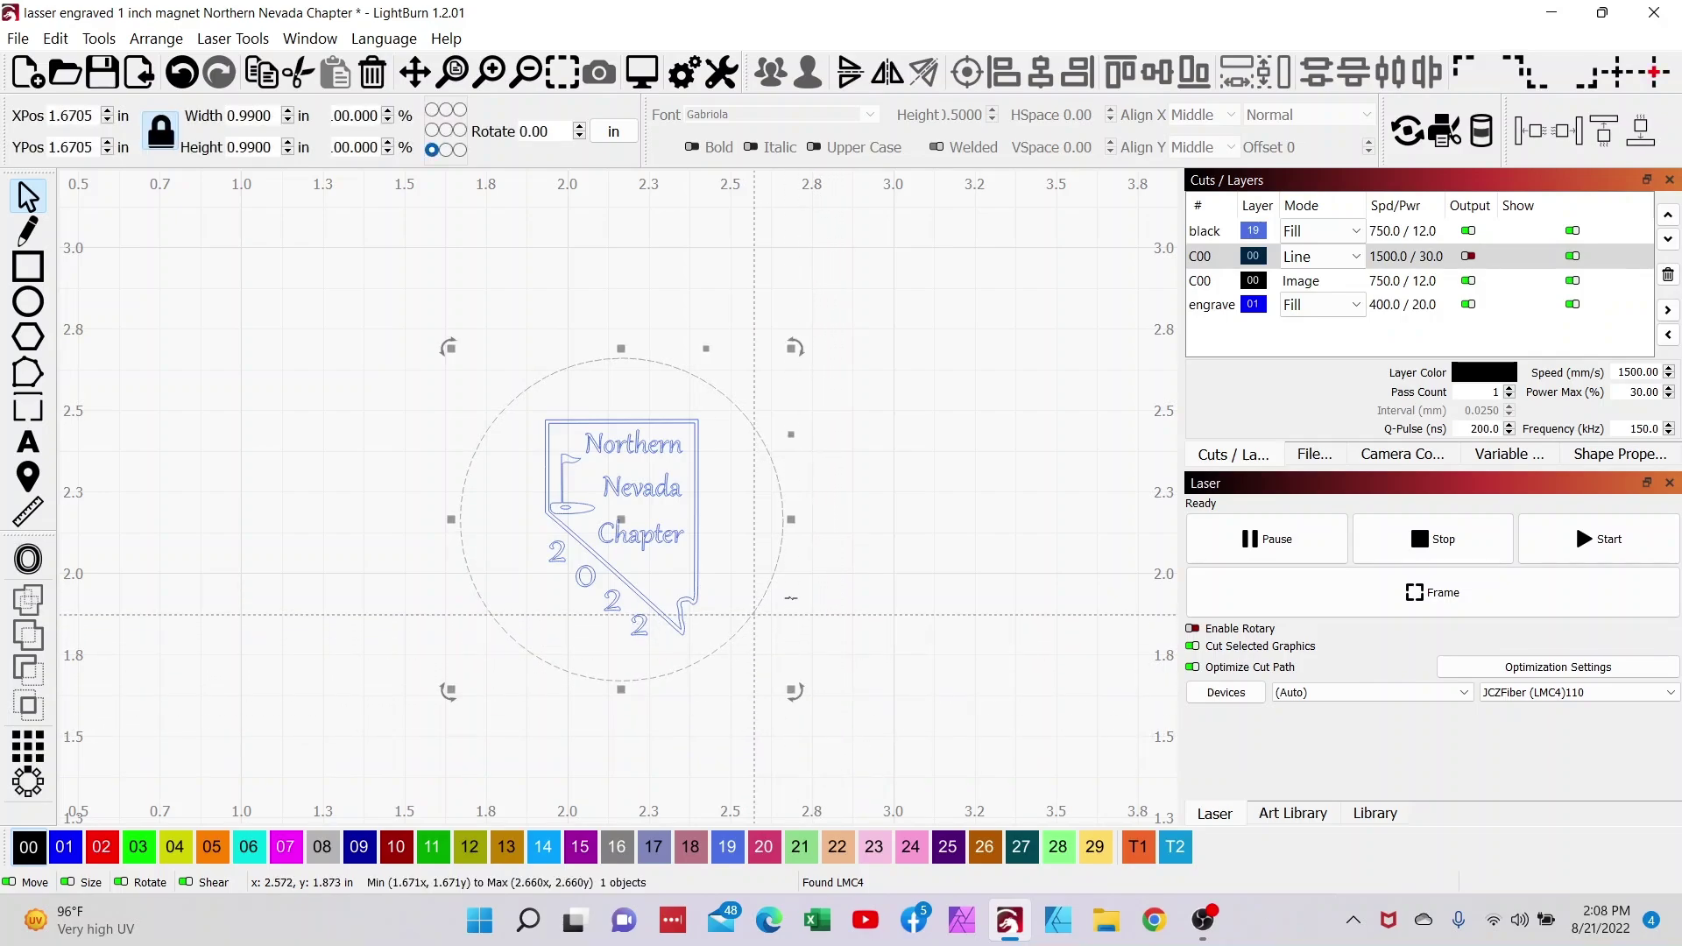
click(1485, 231)
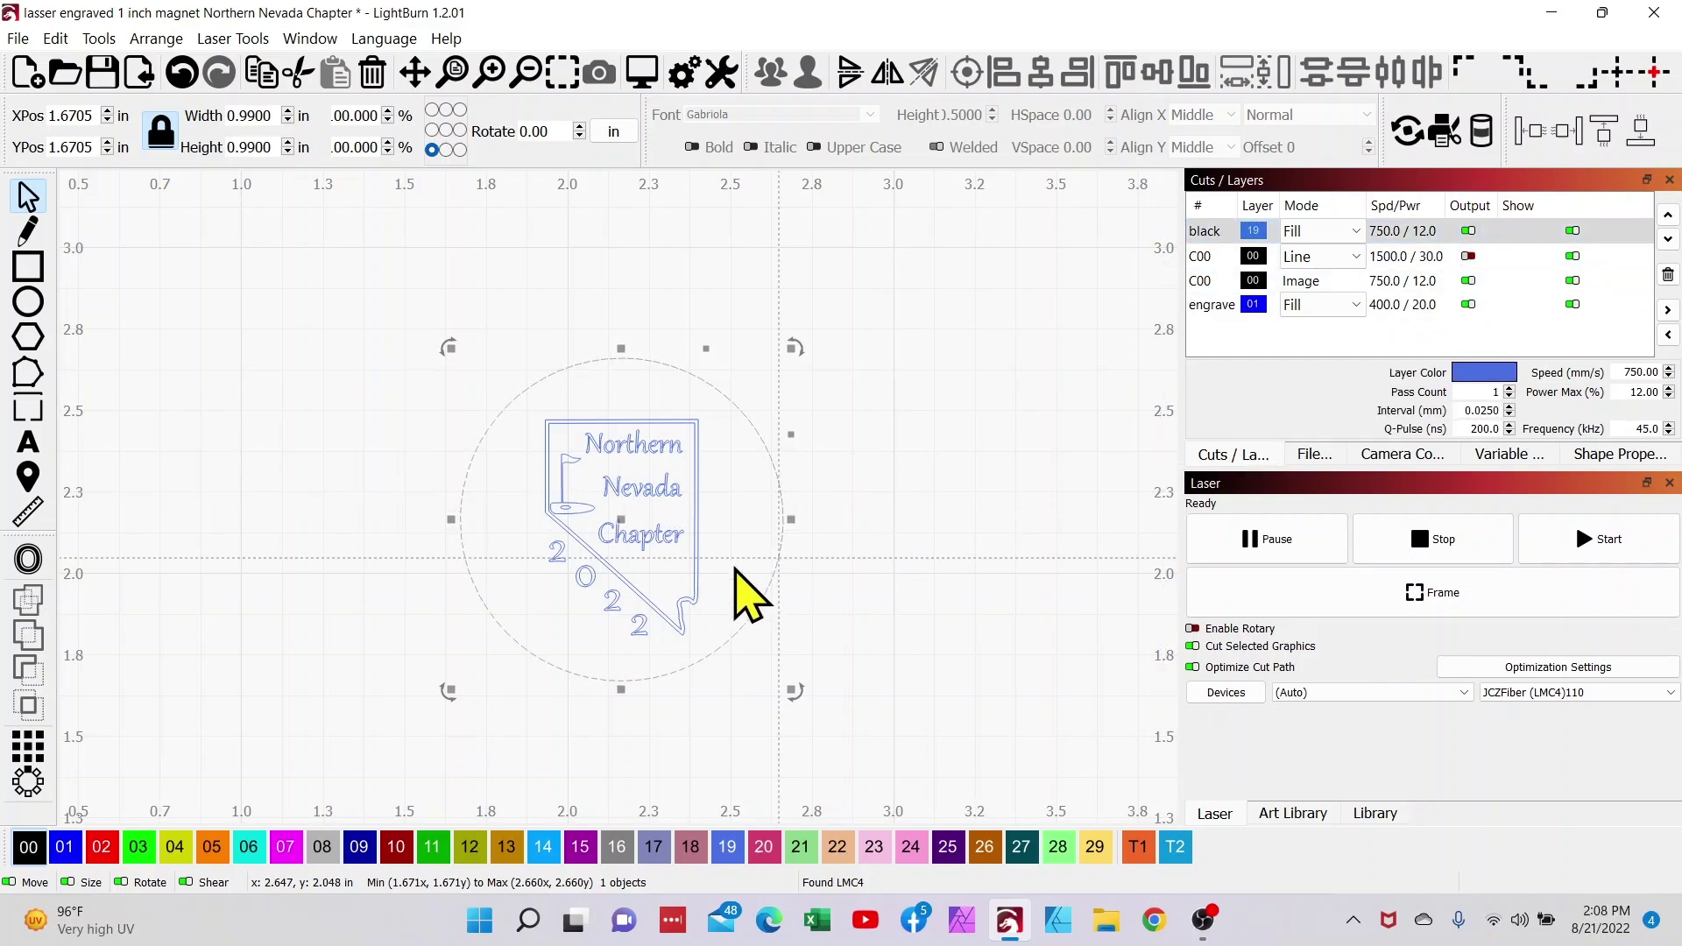
click(1464, 259)
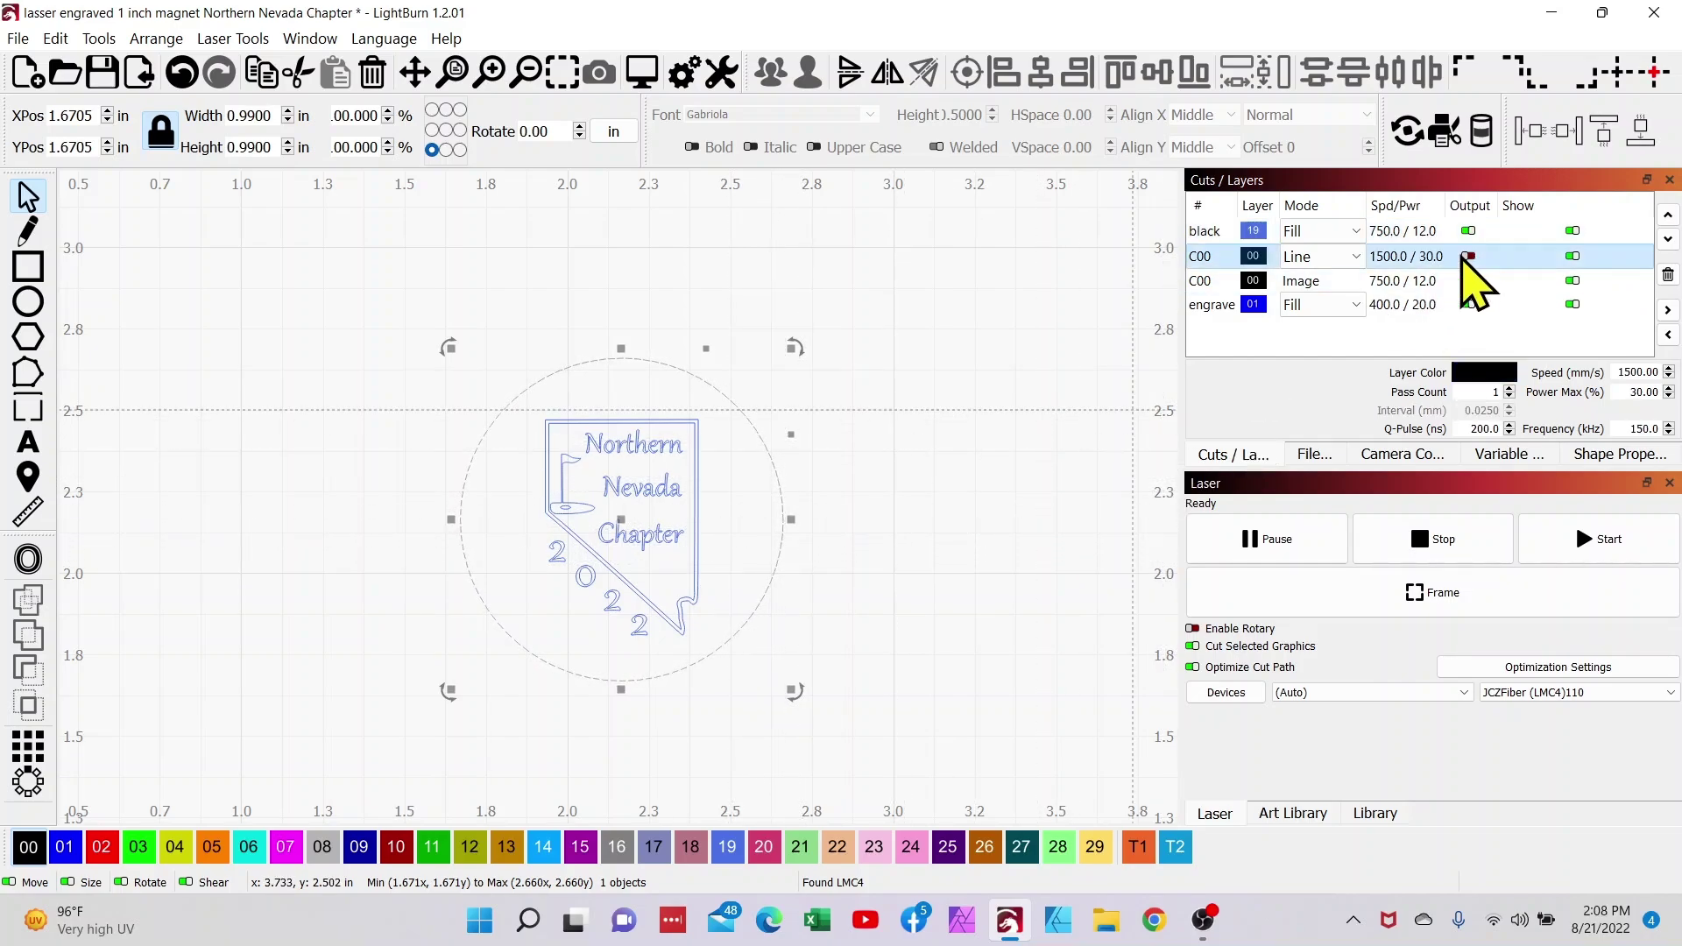
click(1467, 257)
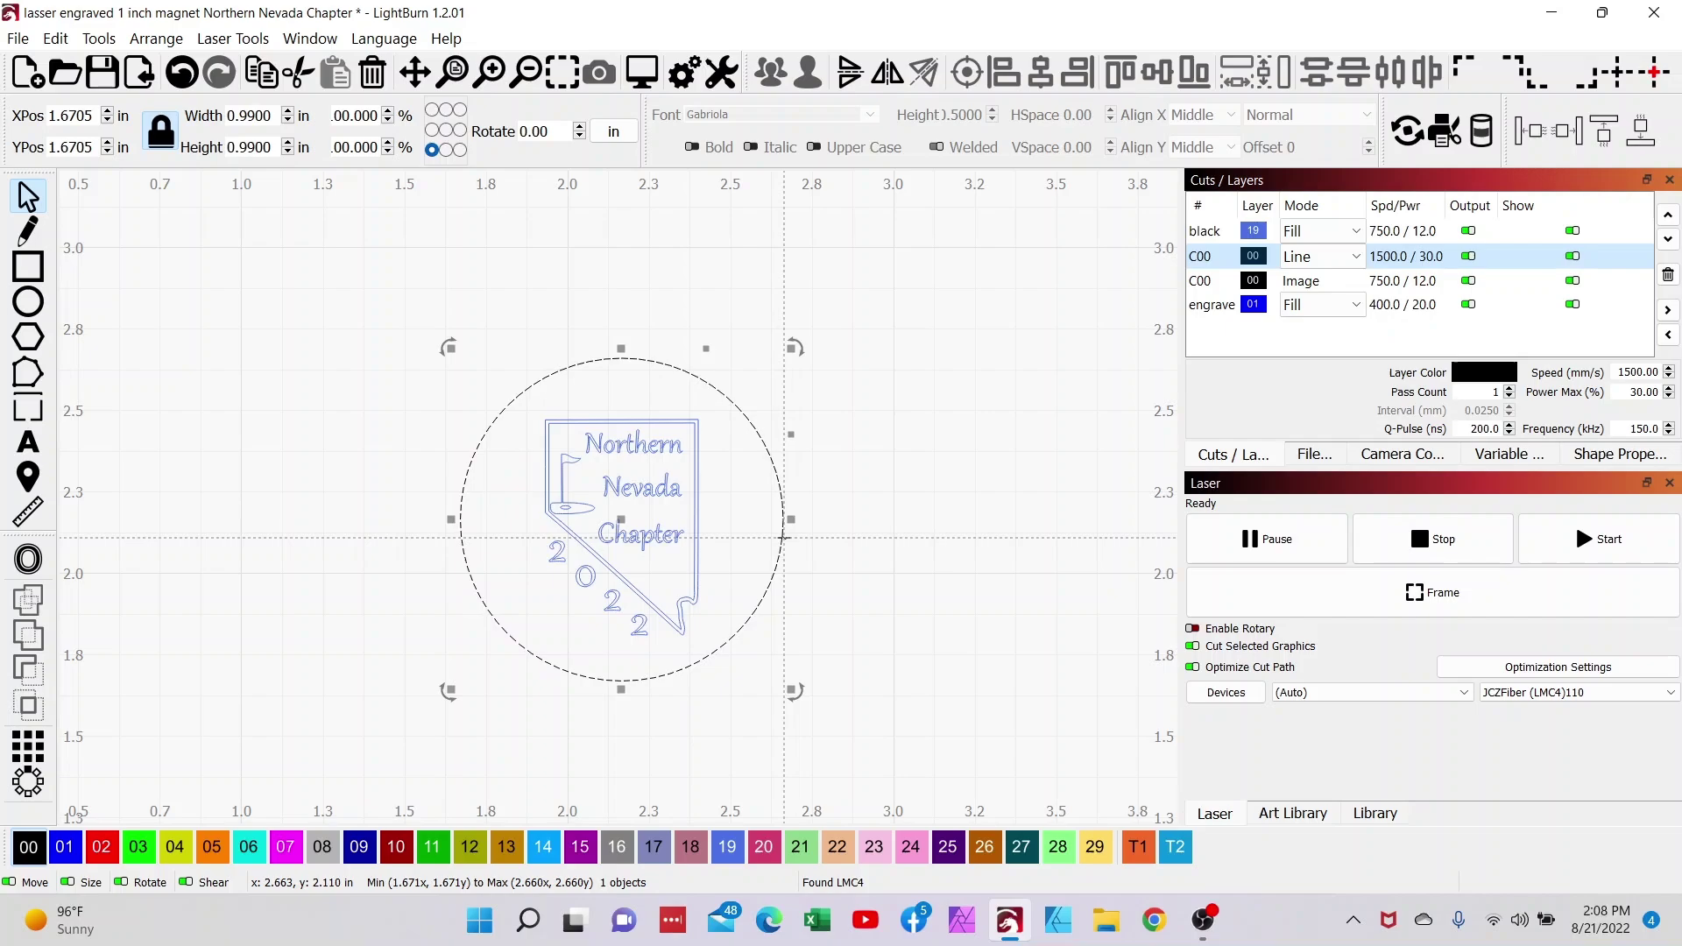
click(1340, 604)
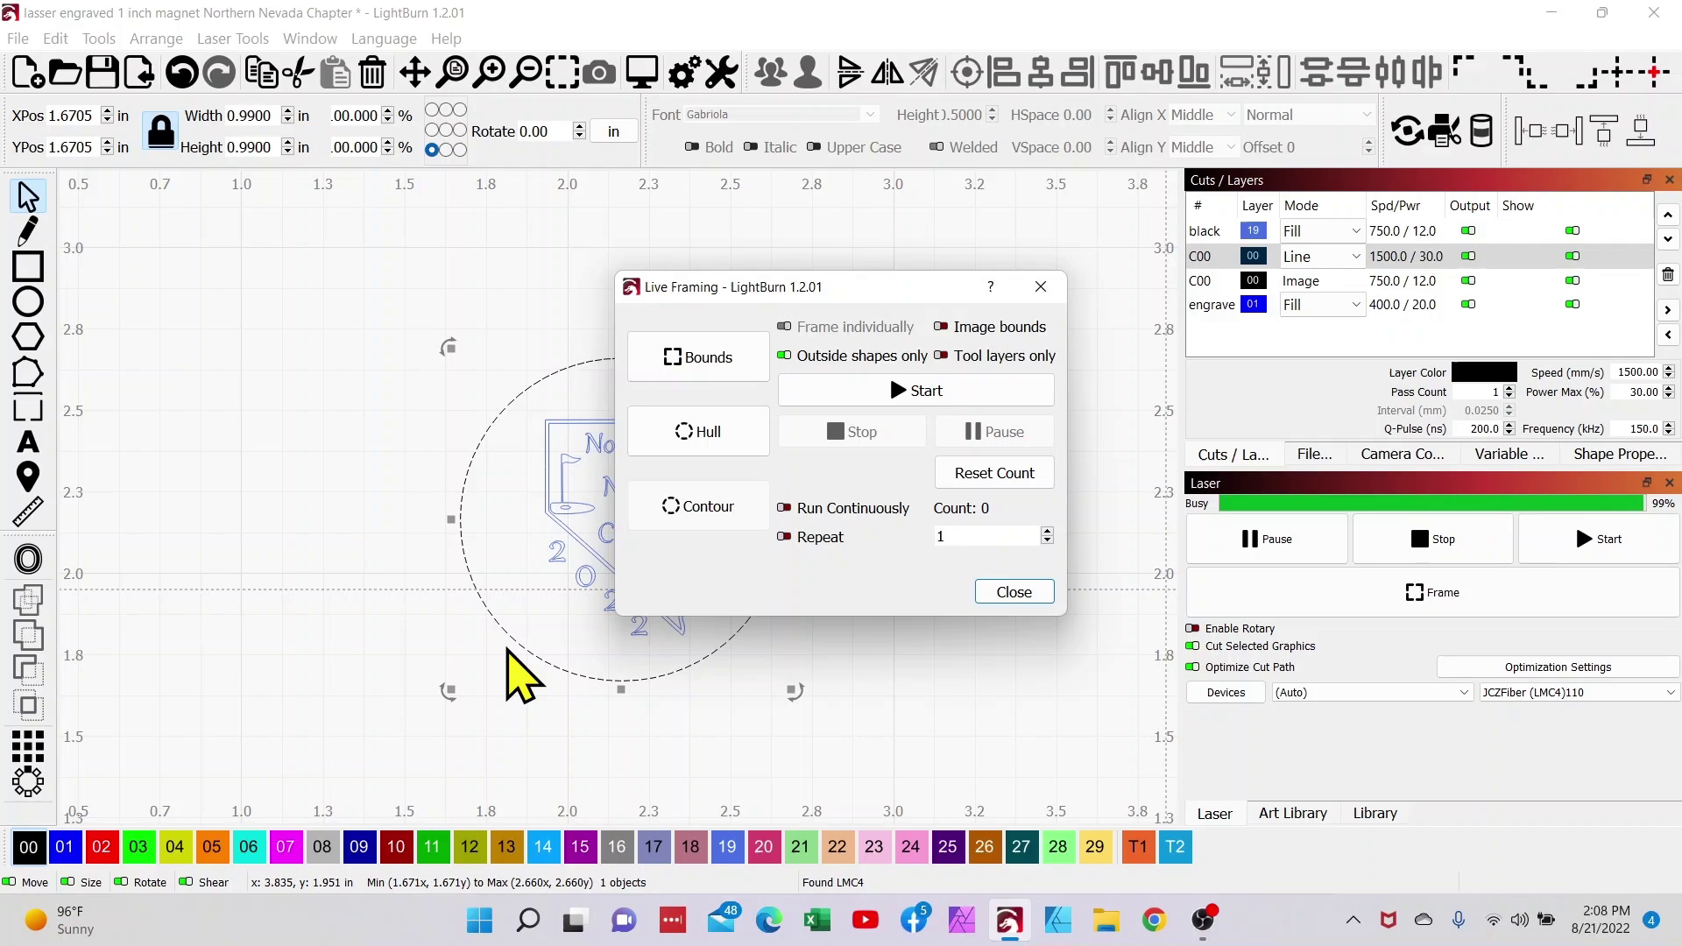
Close Live Framing once the circle outline has been checked
click(1013, 592)
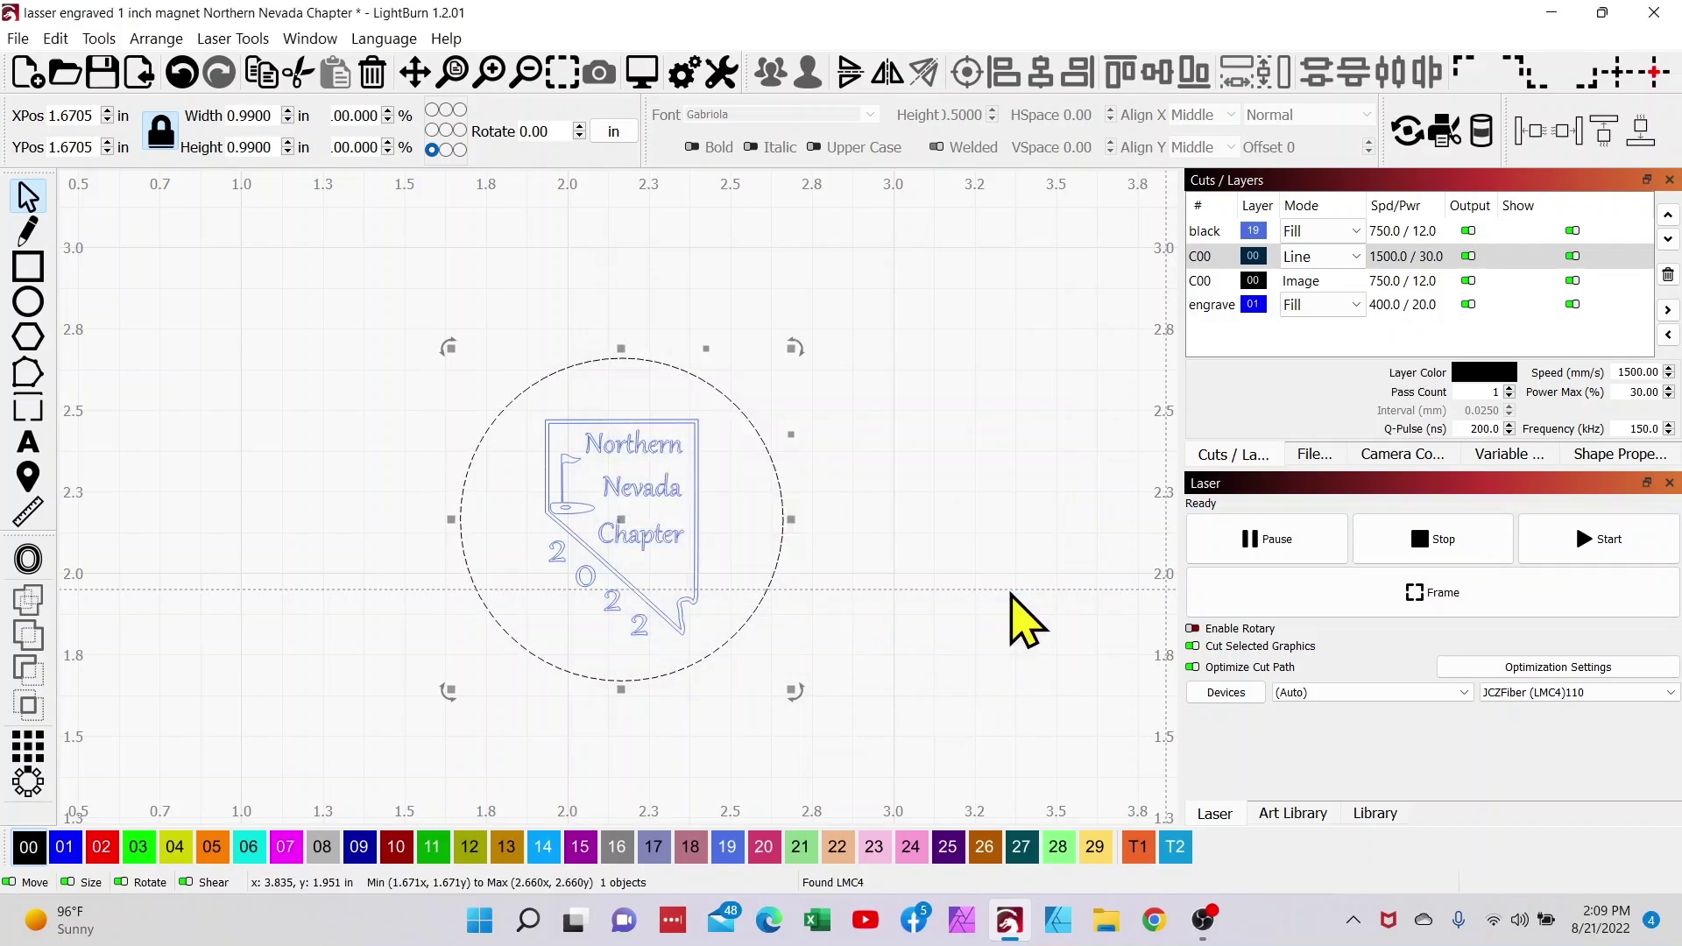
Turn off C00 Line output, select the Nevada design, and frame it on the laser
click(1469, 256)
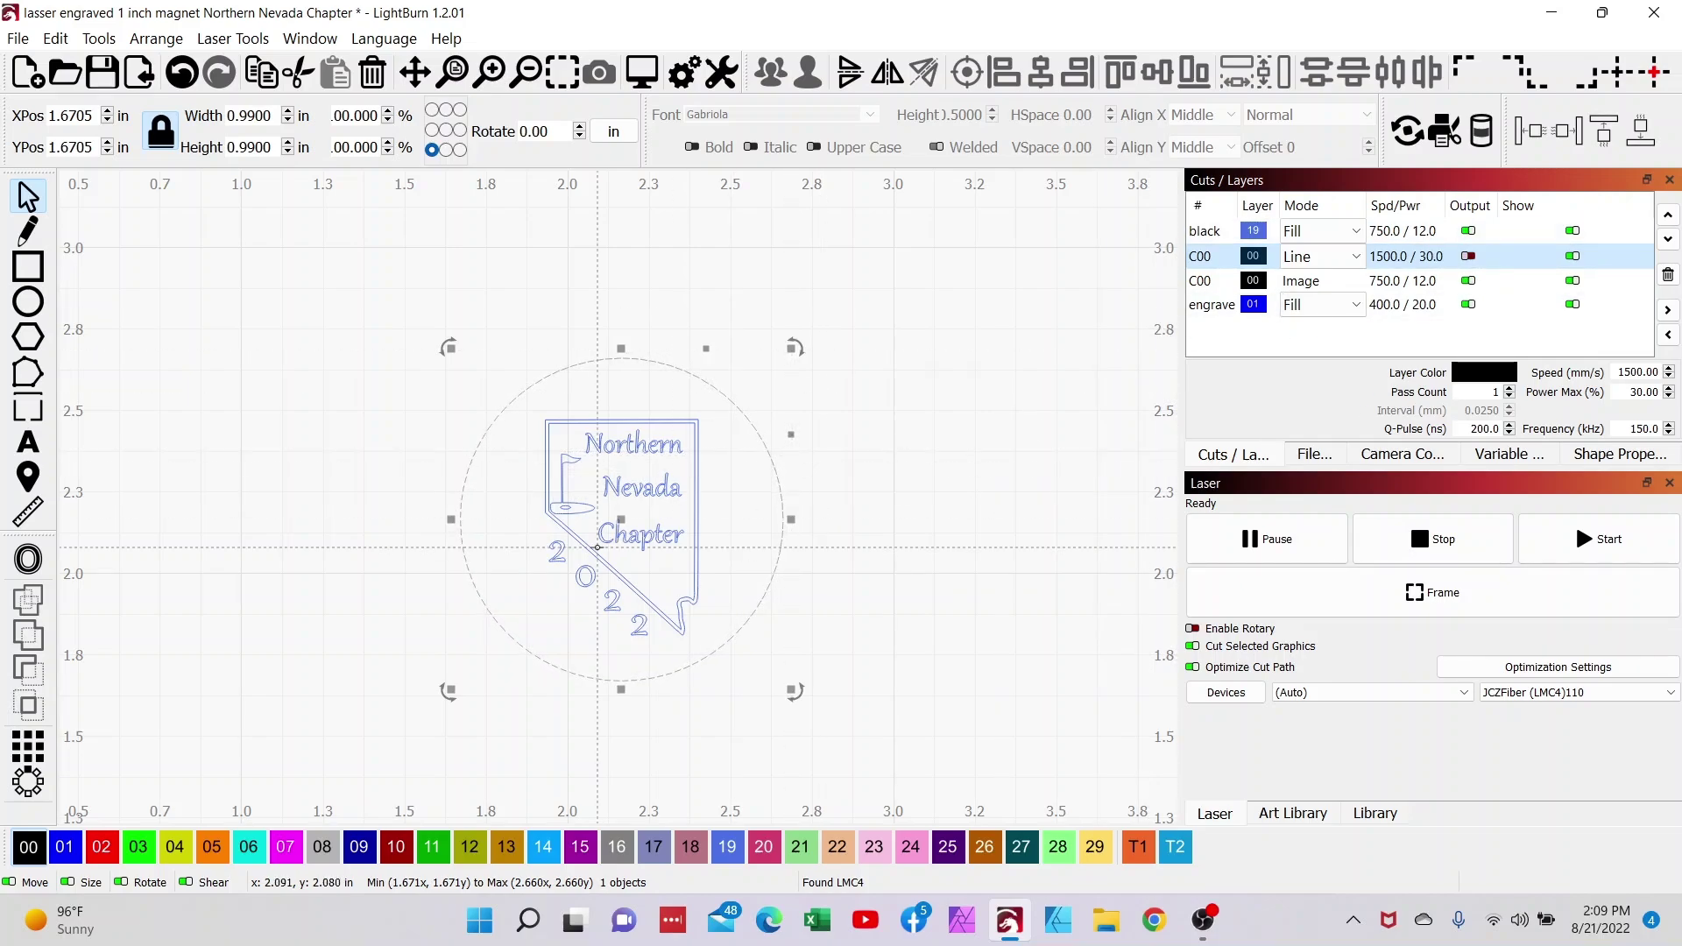
click(593, 552)
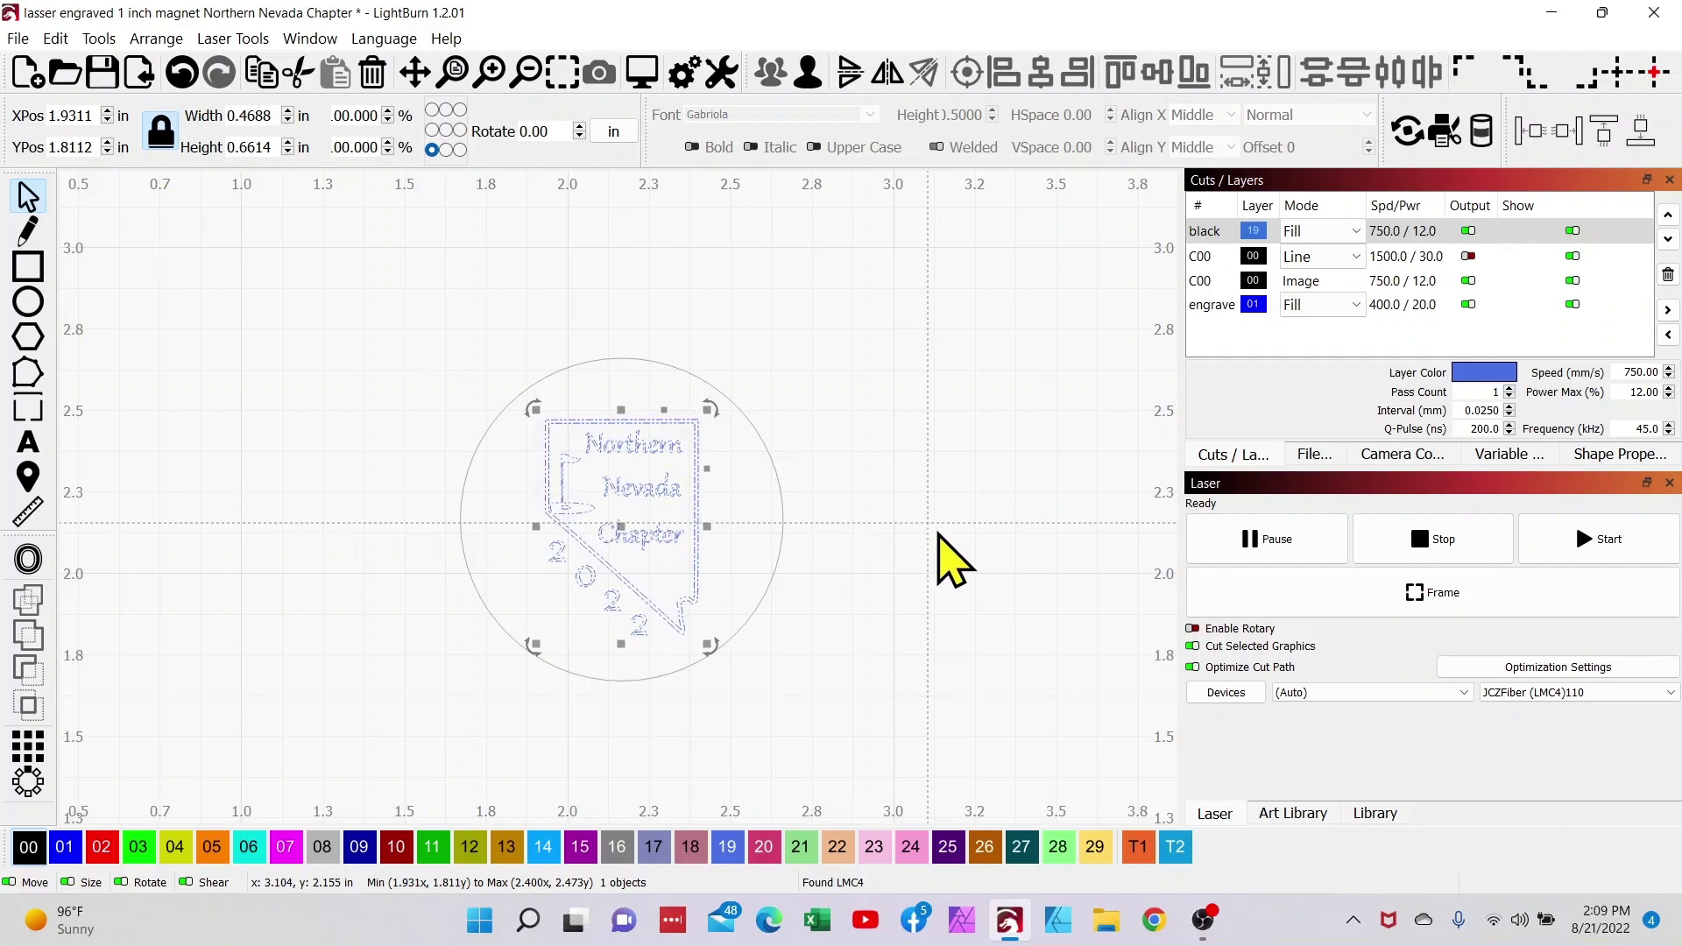
click(1242, 612)
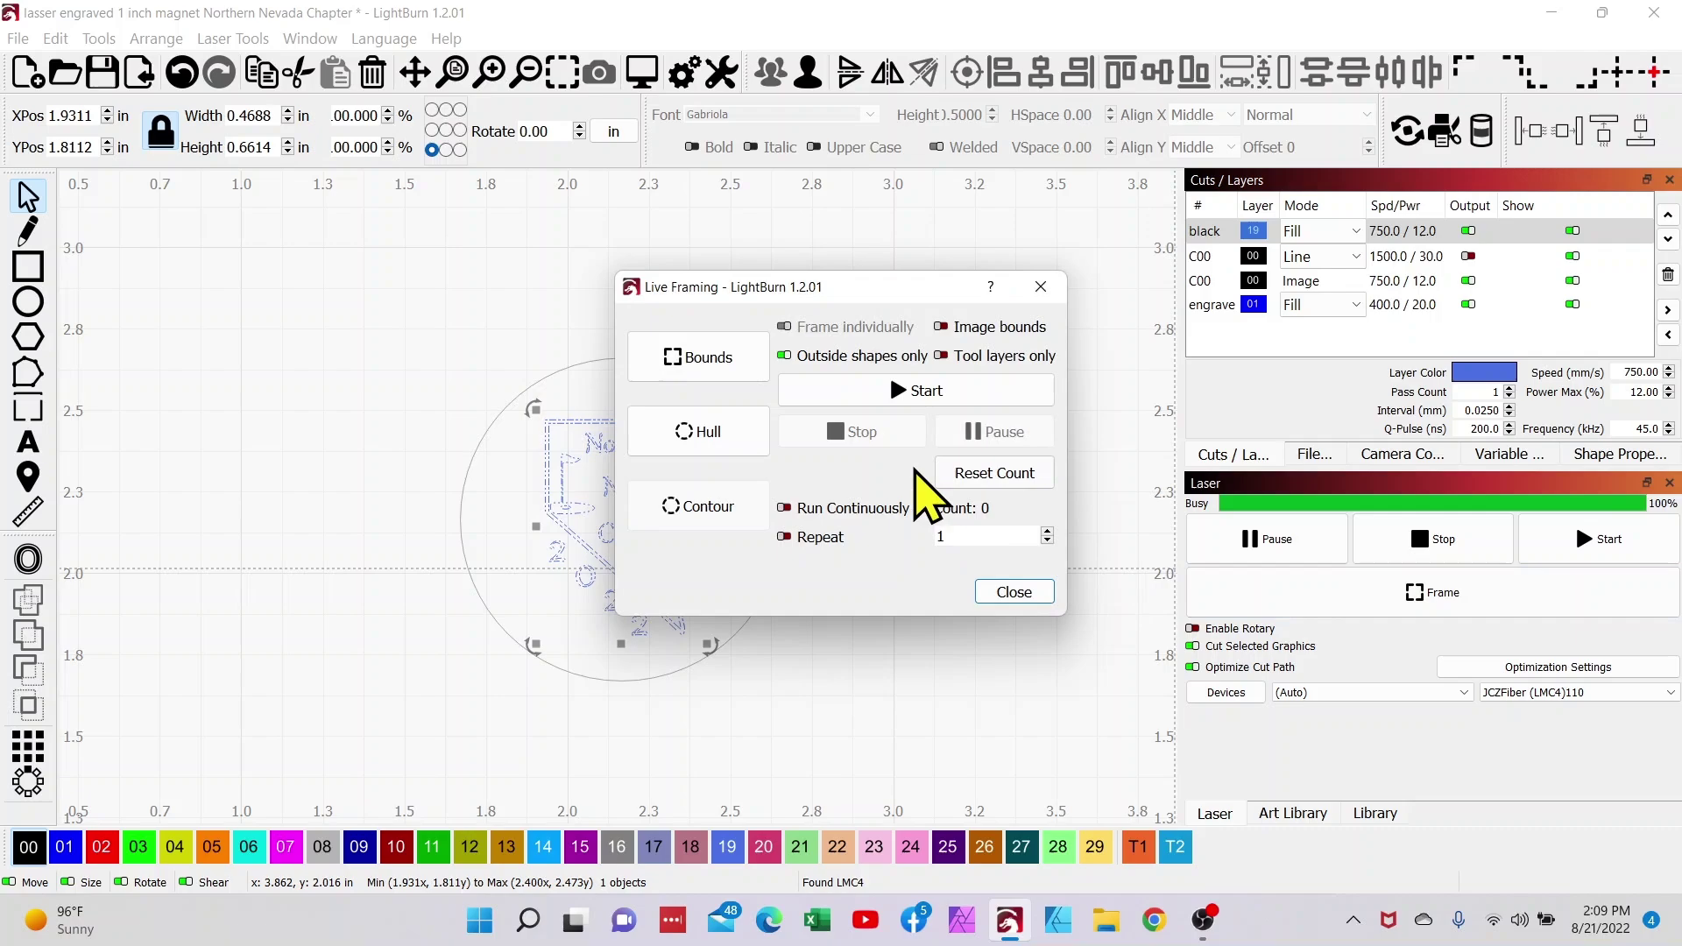